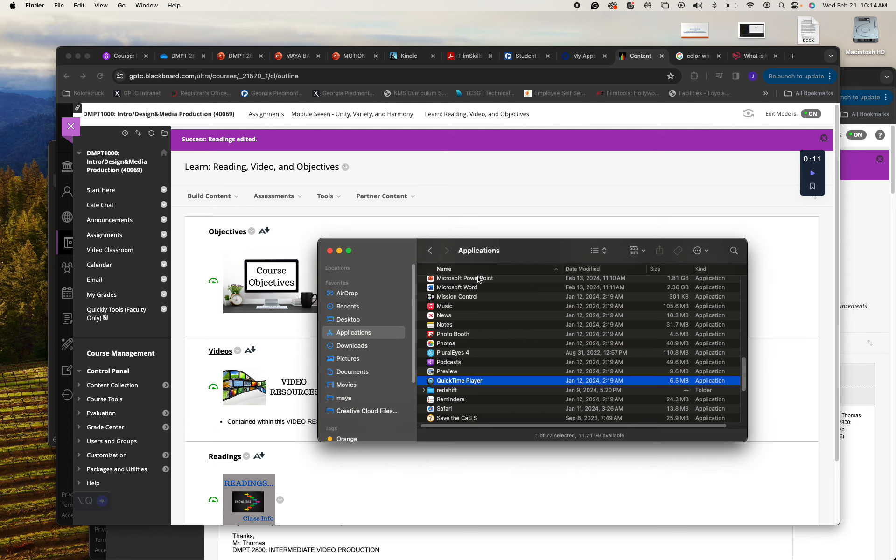
# - Launch Microsoft PowerPoint from the Applications folder and create a blank presentation
pyautogui.click(479, 279)
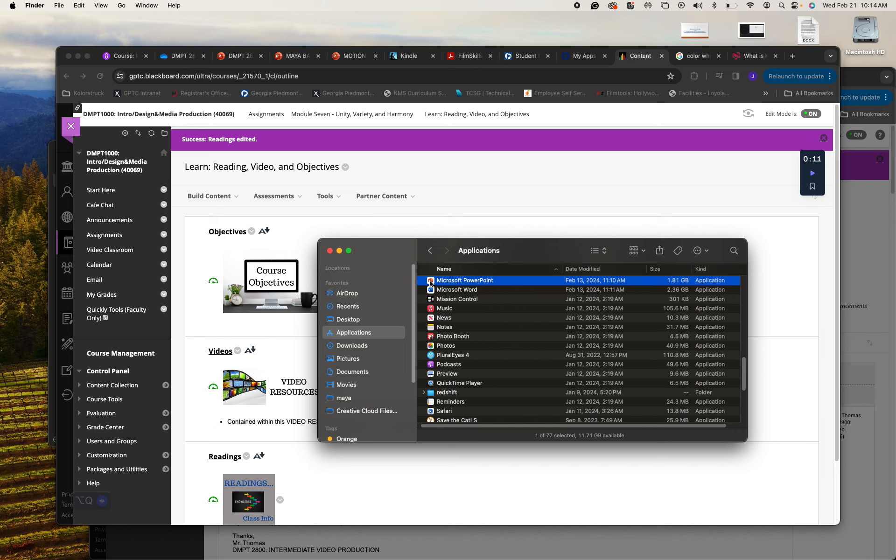
pyautogui.moveTo(443, 559)
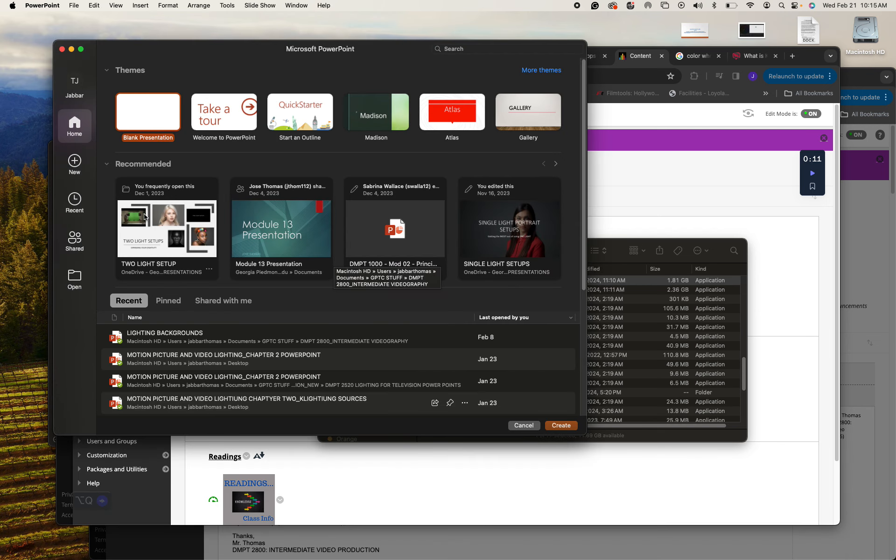
pyautogui.scroll(-3, 175, 364)
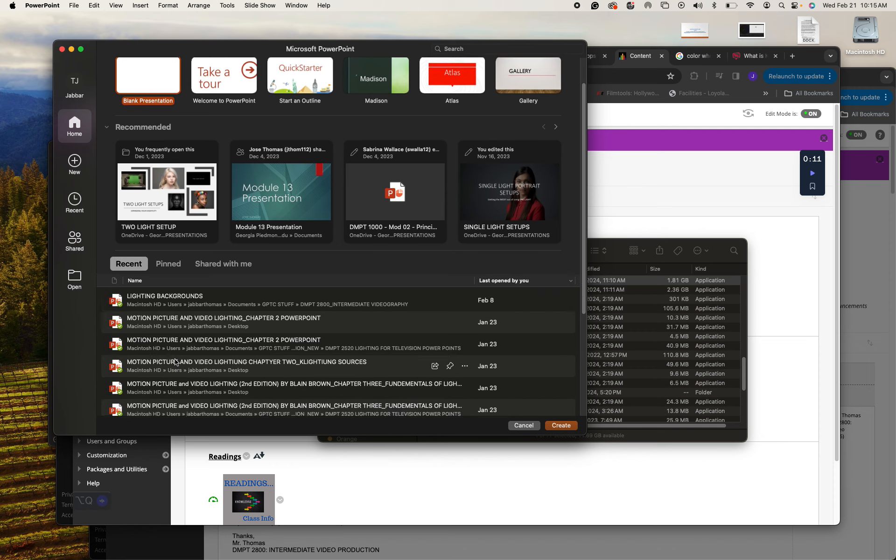
pyautogui.scroll(3, 175, 363)
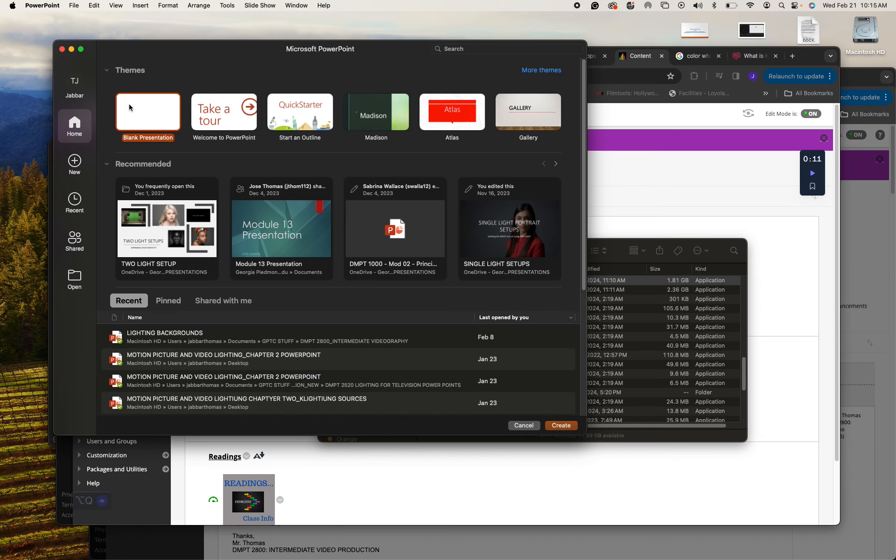
pyautogui.click(129, 103)
pyautogui.doubleClick(129, 104)
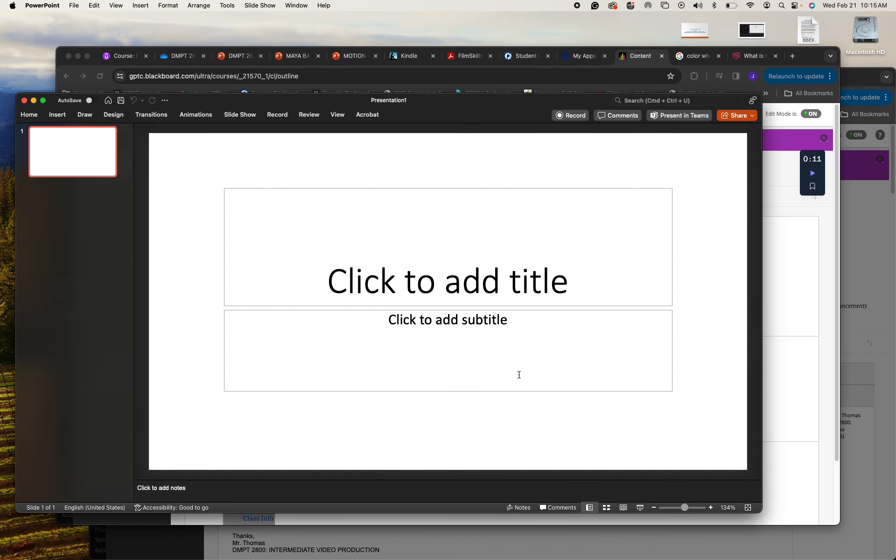
# - Enter "MODULE SEVEN ASSIGNMENT" as the title of the first slide
pyautogui.click(388, 280)
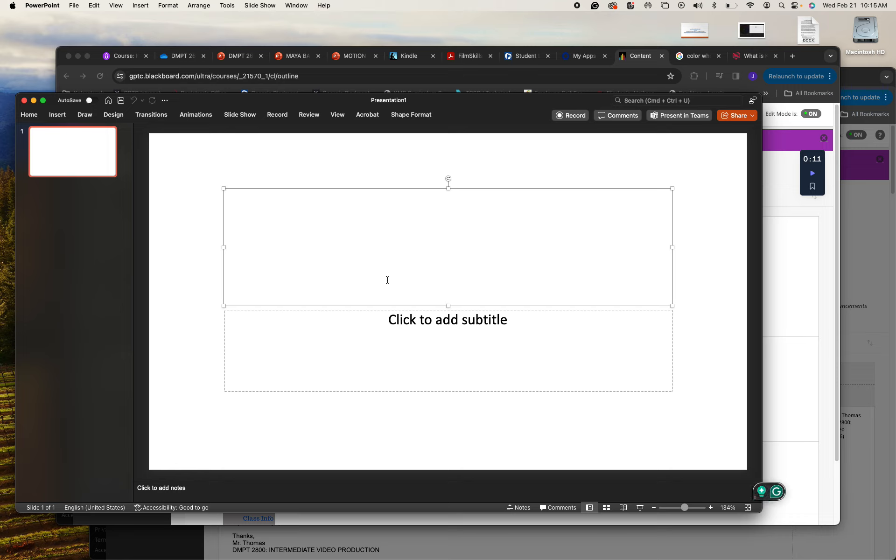
pyautogui.write('MOD')
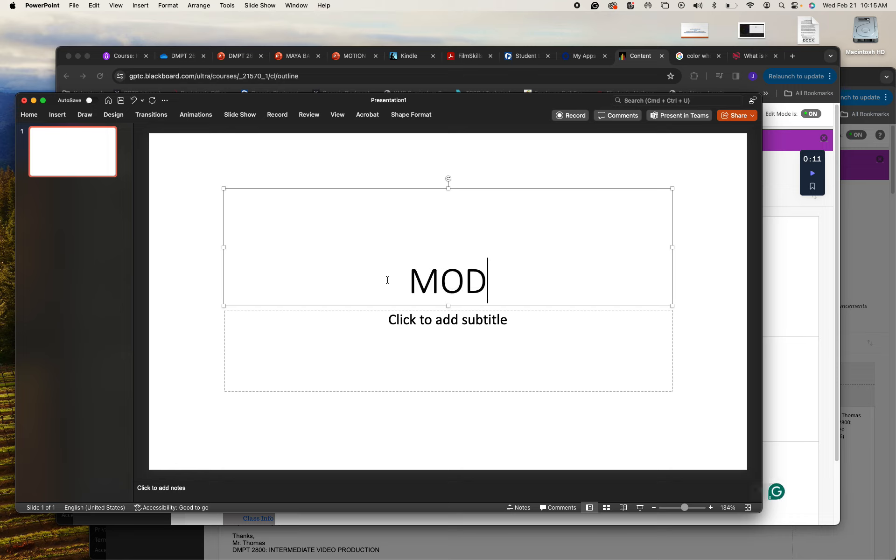
pyautogui.write('ULE SEVEN')
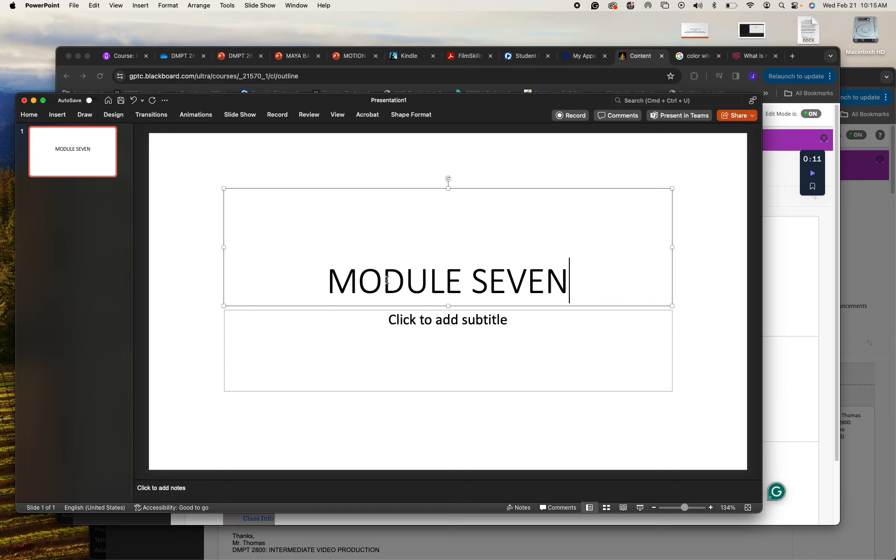
pyautogui.write(' ASSIGNMNE')
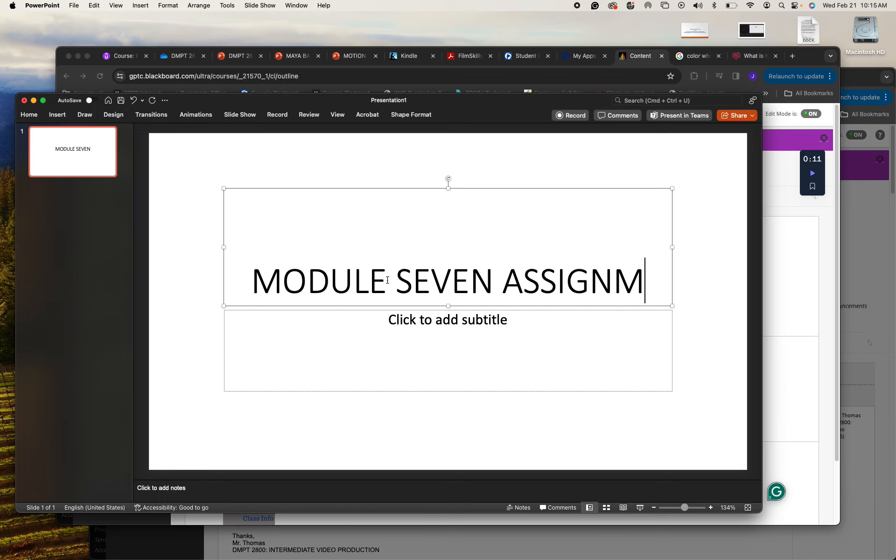
pyautogui.press('BackSpace')
pyautogui.press('BackSpace')
pyautogui.press('BackSpace')
pyautogui.write('E')
pyautogui.press('BackSpace')
pyautogui.write('|')
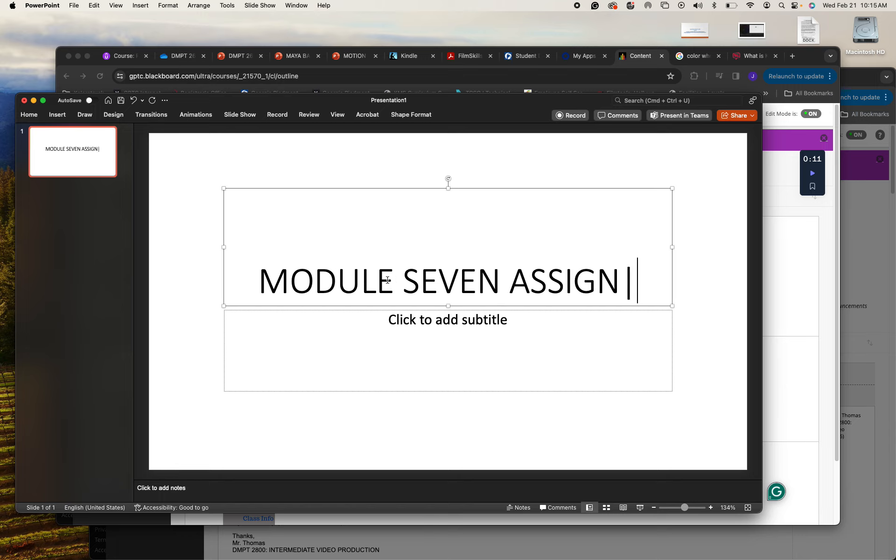
pyautogui.write('MENT')
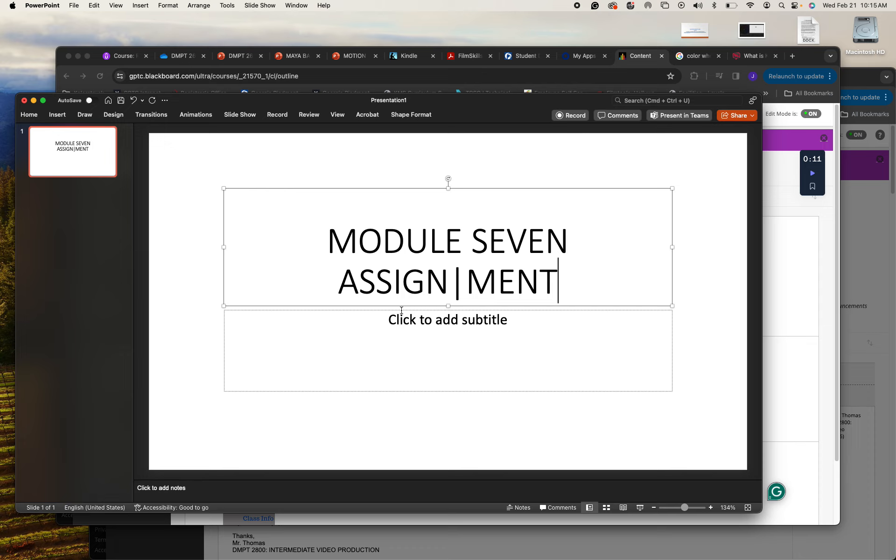
pyautogui.click(459, 288)
pyautogui.press('BackSpace')
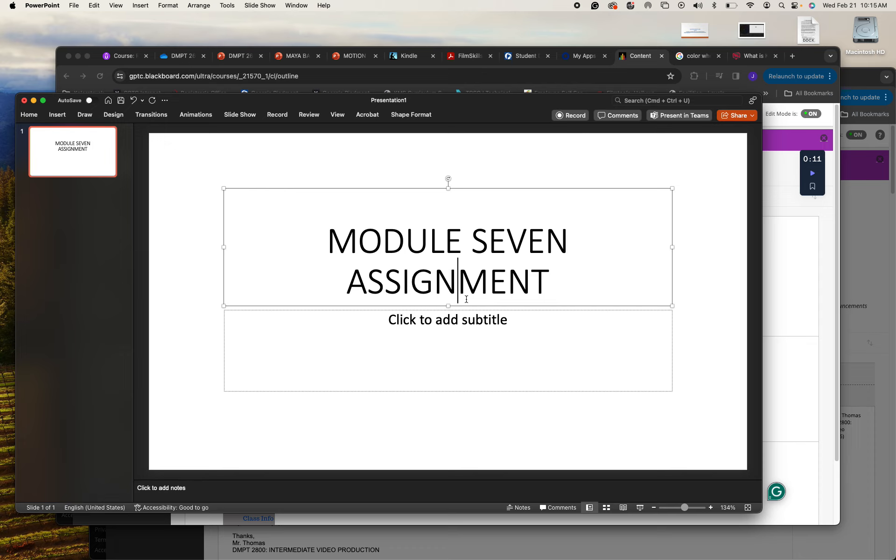
# - Enter "SELF-PORTRAIT" as the subtitle of the first slide
pyautogui.click(472, 329)
pyautogui.write('SELF')
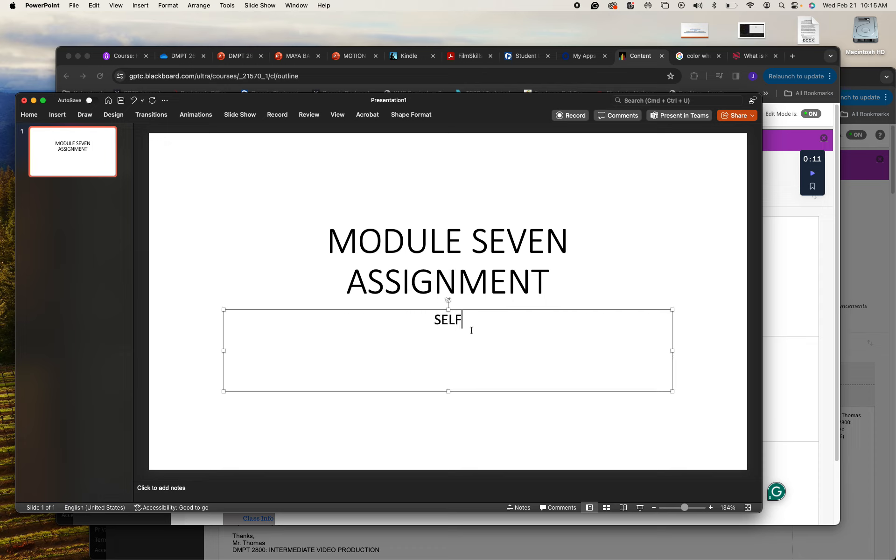
pyautogui.write('-PORTAIT')
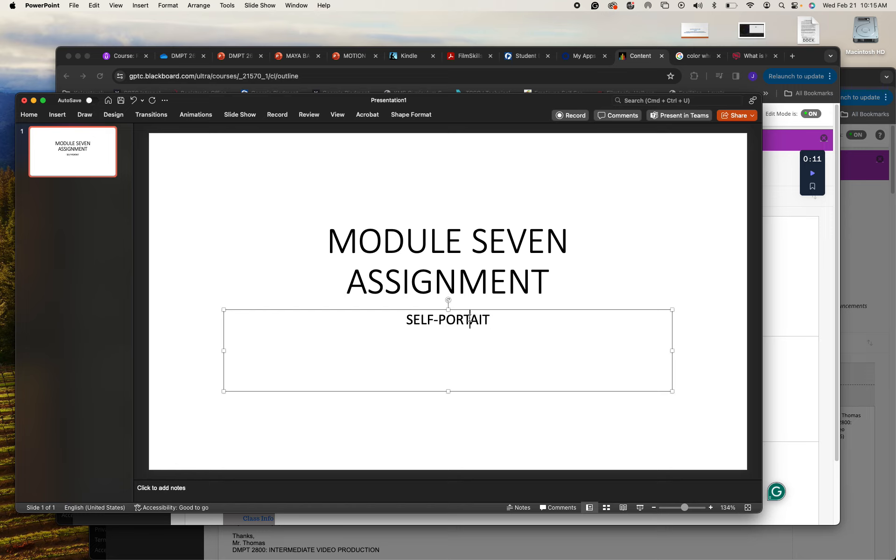
pyautogui.write('R')
pyautogui.click(99, 223)
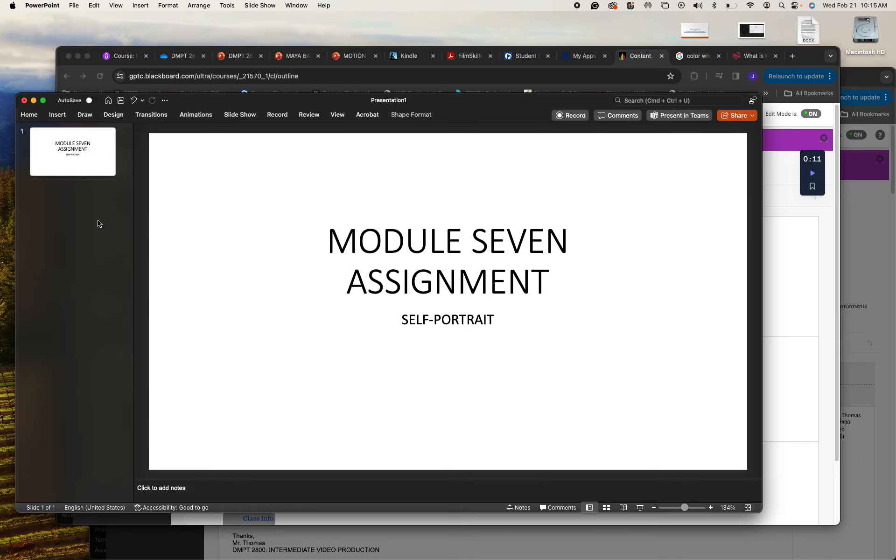
# - Add six new slides after the title slide
pyautogui.click(57, 114)
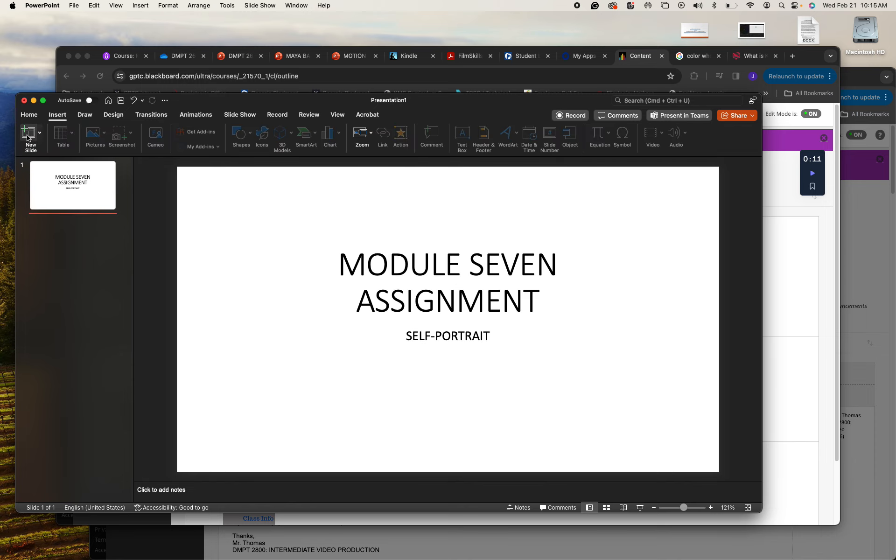
pyautogui.click(28, 136)
pyautogui.click(29, 135)
pyautogui.click(29, 136)
pyautogui.click(29, 137)
pyautogui.click(29, 138)
pyautogui.click(29, 137)
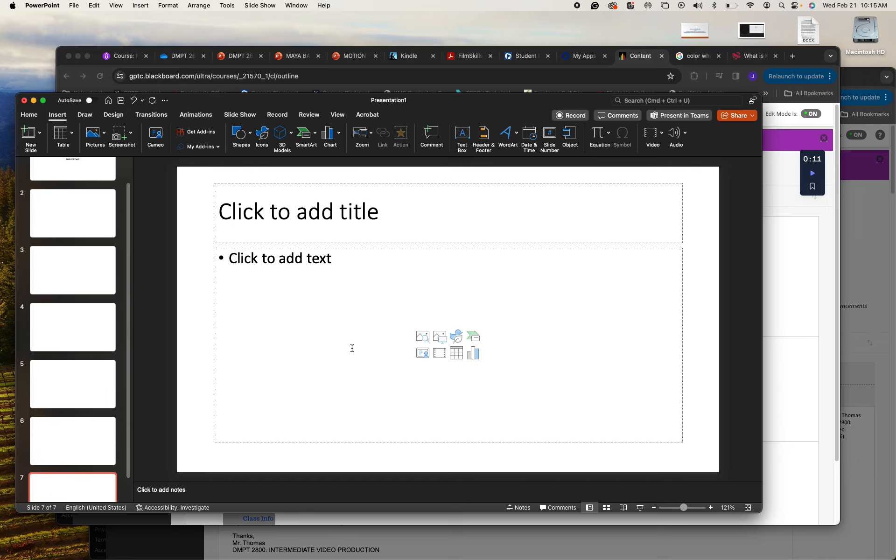
# - Switch to Chrome and run a Google image search for "picasso self portrait over time" in a new tab
pyautogui.click(794, 57)
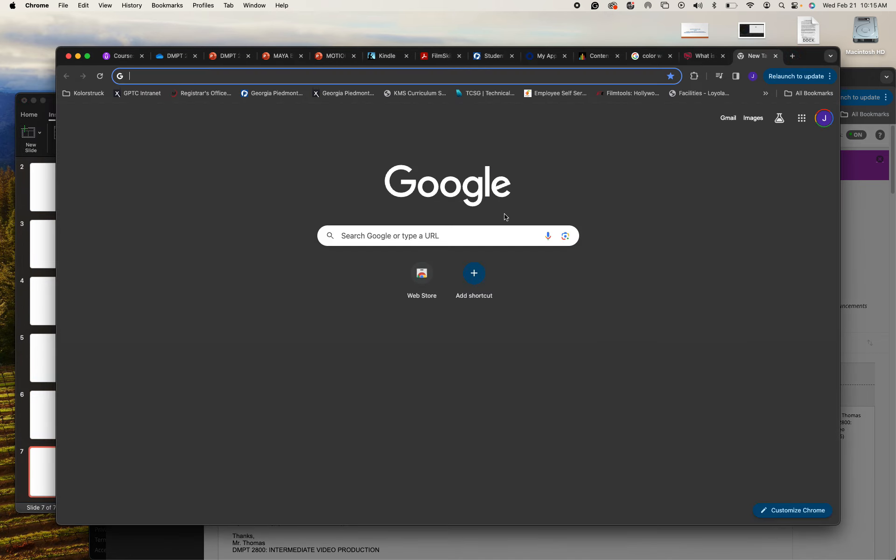
pyautogui.click(469, 237)
pyautogui.write('pi')
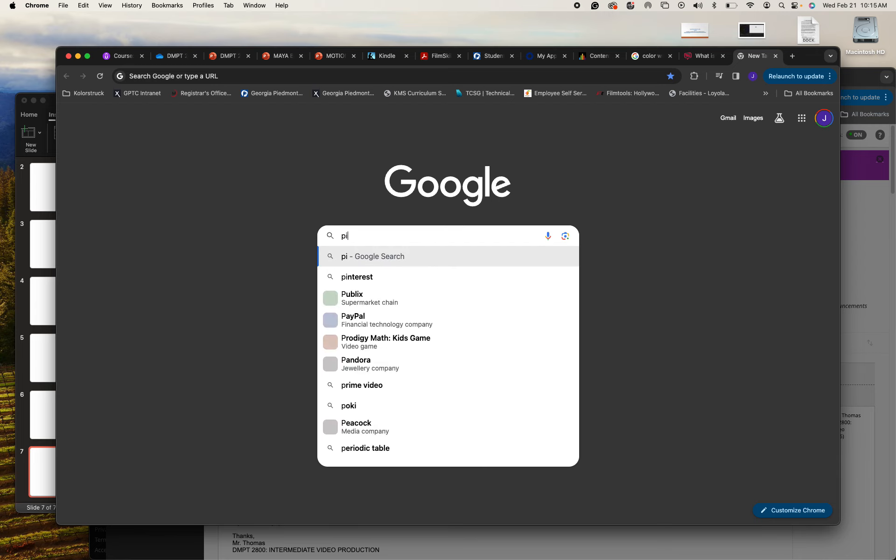
pyautogui.write('casso self')
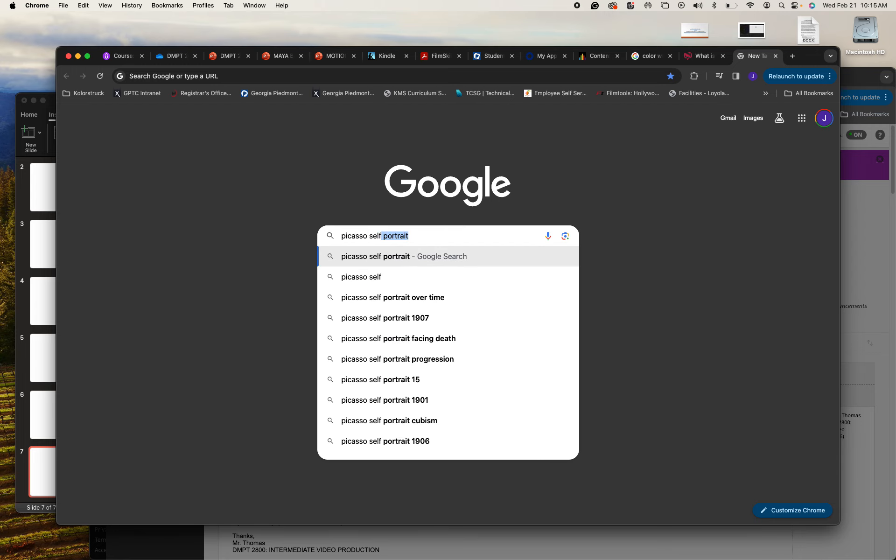
pyautogui.click(479, 297)
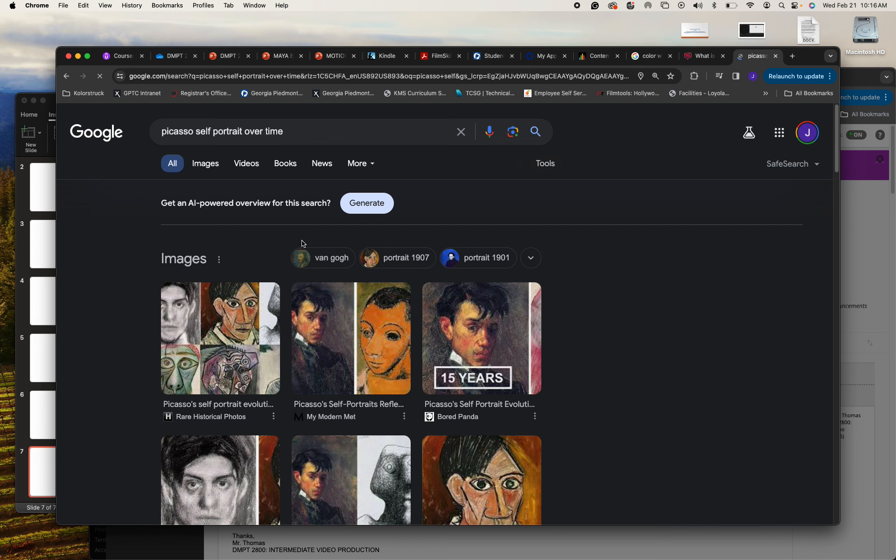
pyautogui.click(211, 162)
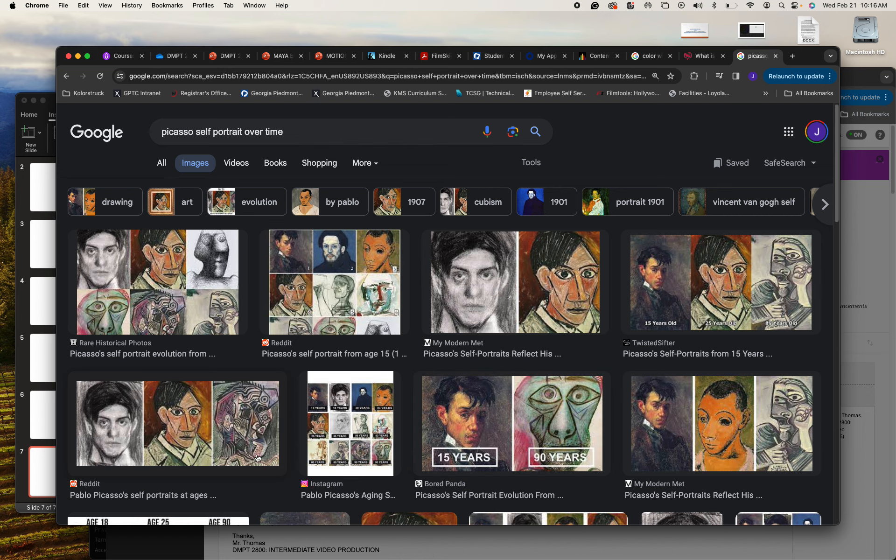
# - Save the Reddit image of Picasso's self portraits at ages 18, 25 and 90 to the Desktop as hgx93wyp2iy01
pyautogui.click(169, 429)
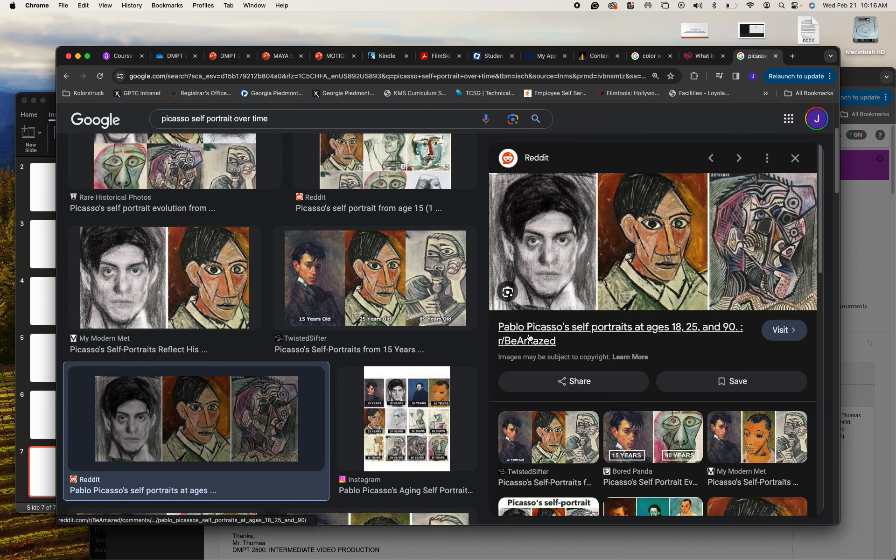
pyautogui.scroll(1, 669, 258)
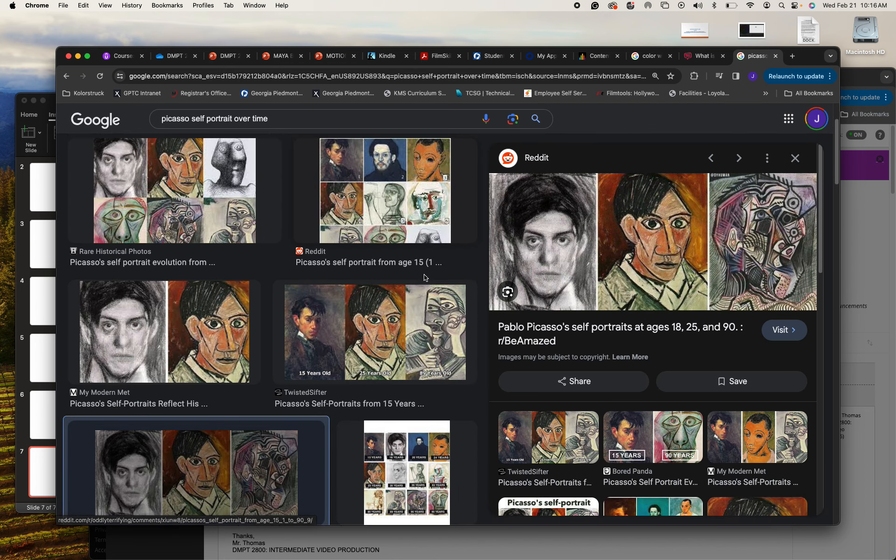
pyautogui.rightClick(695, 219)
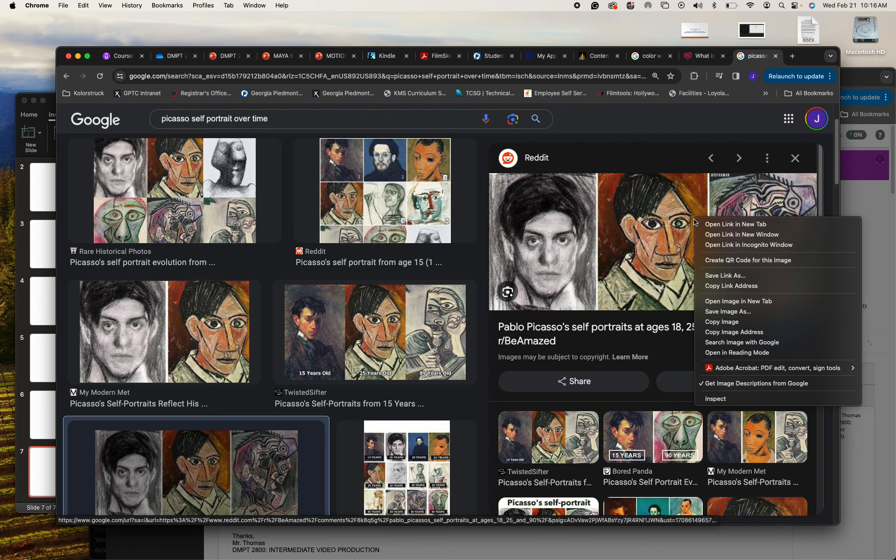
pyautogui.click(745, 315)
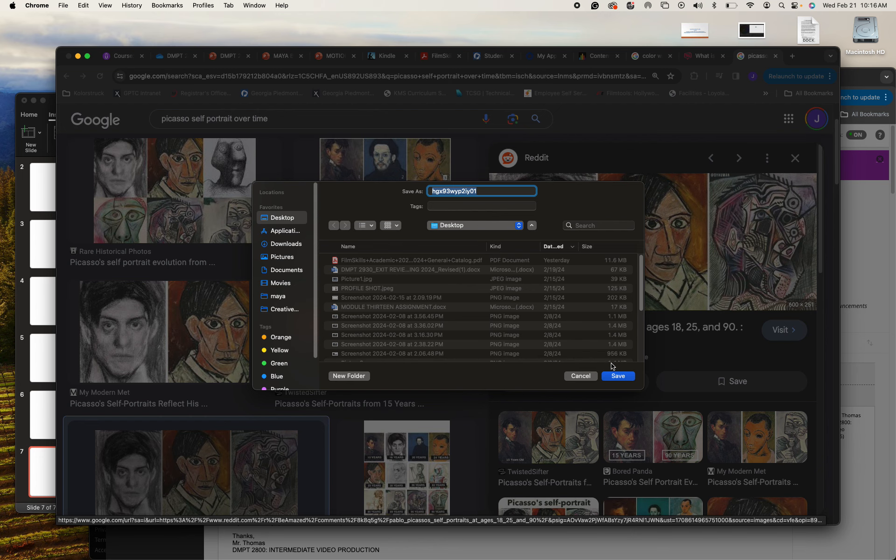
pyautogui.click(615, 378)
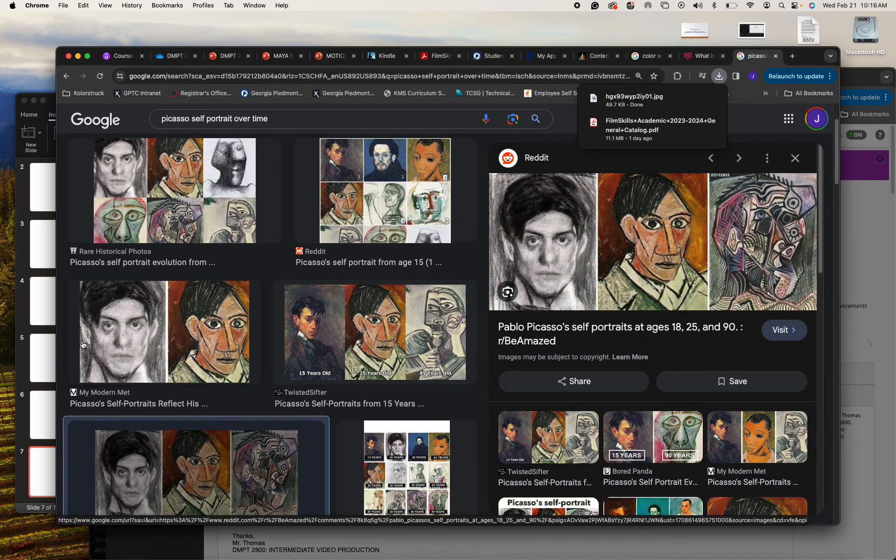
# - Return to the PowerPoint presentation and show the Desktop folder in a Finder window moved clear of the slide
pyautogui.click(43, 338)
pyautogui.click(75, 192)
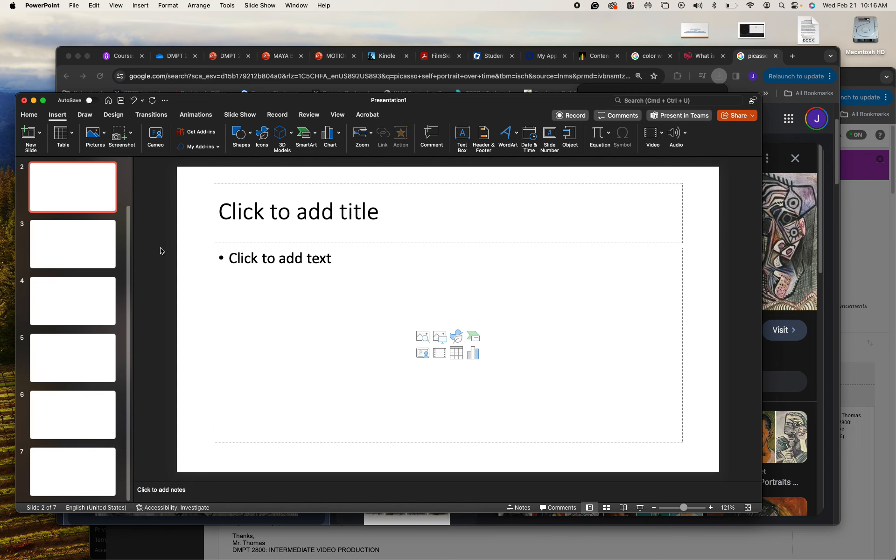
pyautogui.press('Up')
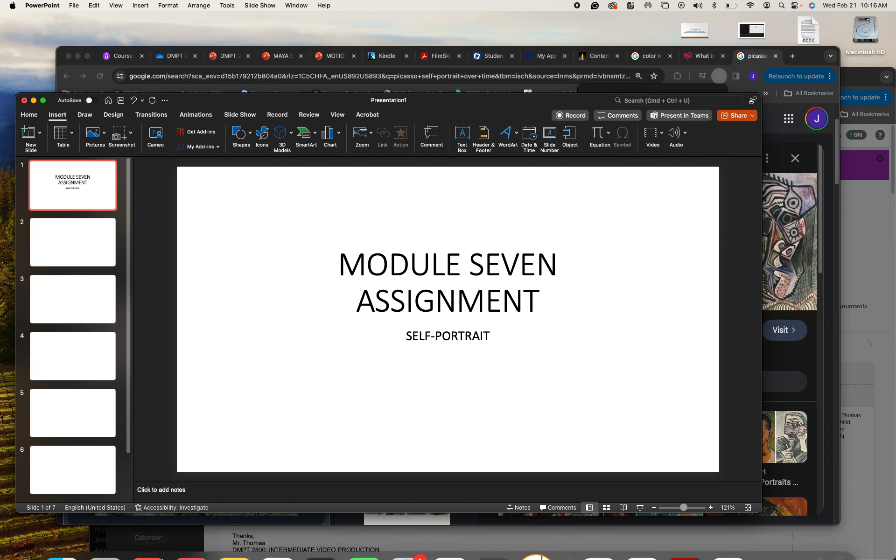
pyautogui.click(57, 537)
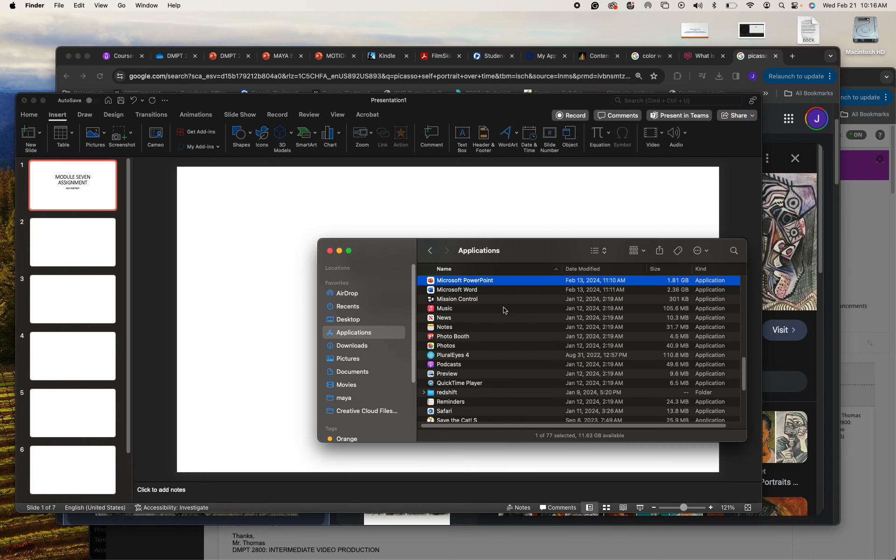
pyautogui.click(349, 321)
pyautogui.moveTo(404, 249); pyautogui.dragTo(679, 411)
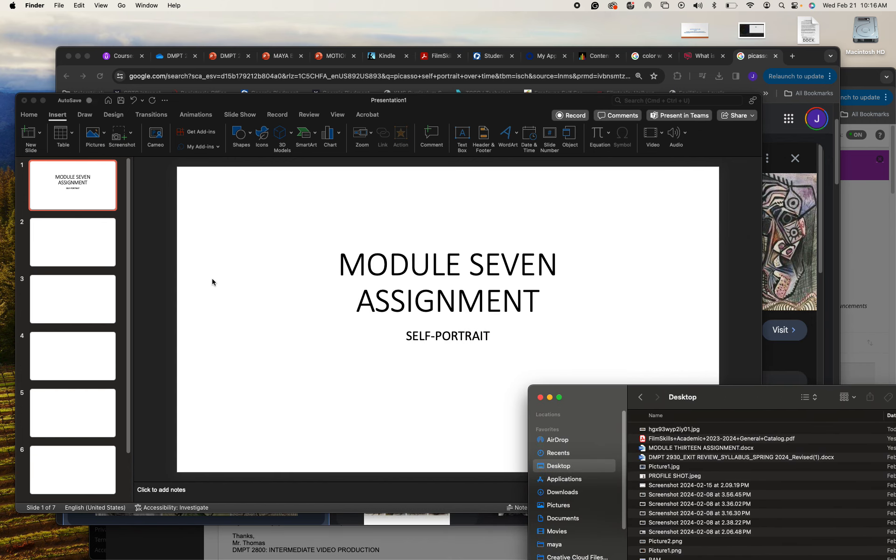
# - Insert hgx93wyp2iy01.jpg from the Desktop folder into the content area of slide 2
pyautogui.click(81, 236)
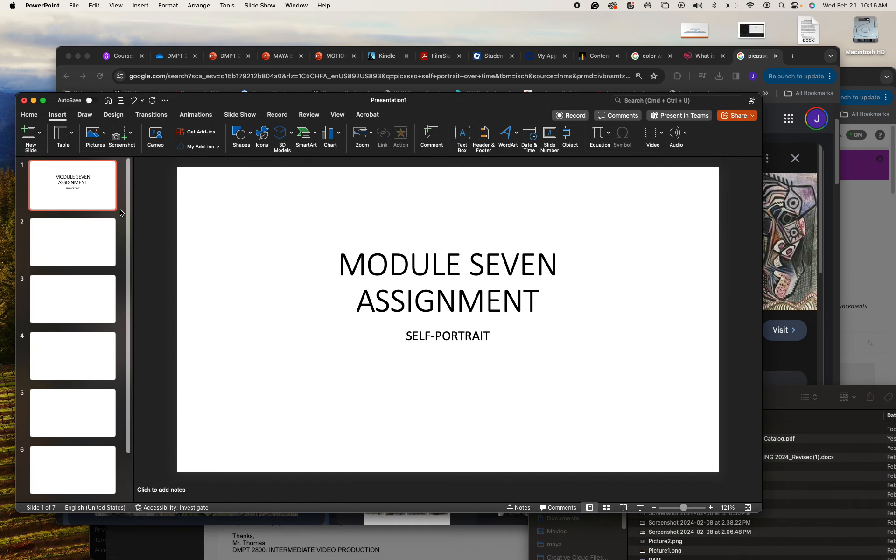
pyautogui.click(61, 255)
pyautogui.click(61, 533)
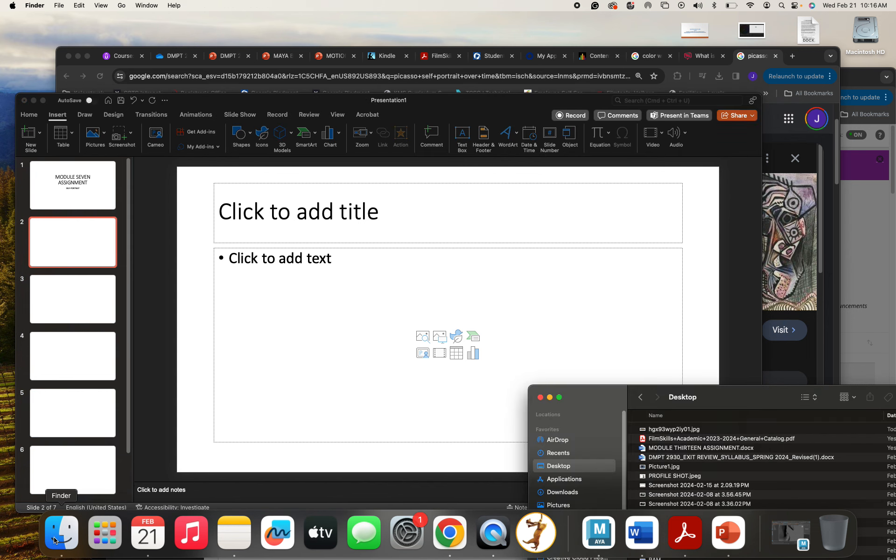
pyautogui.click(683, 431)
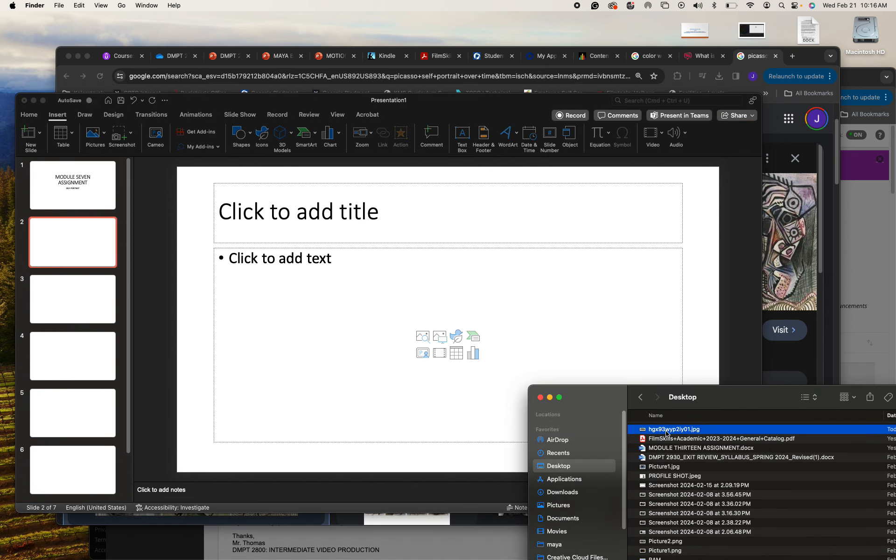
pyautogui.moveTo(667, 430); pyautogui.dragTo(404, 358)
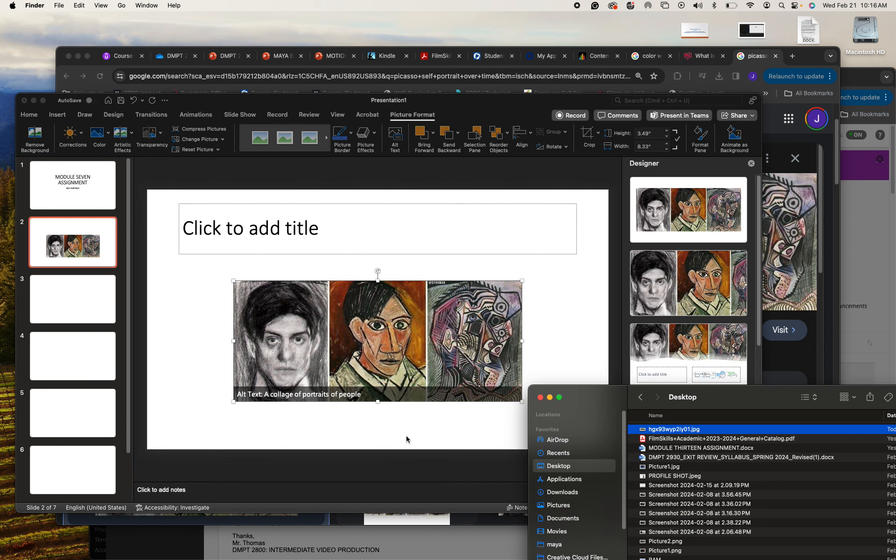
# - Enter "SELF-PORTRAIT" as the title of slide 2
pyautogui.click(300, 236)
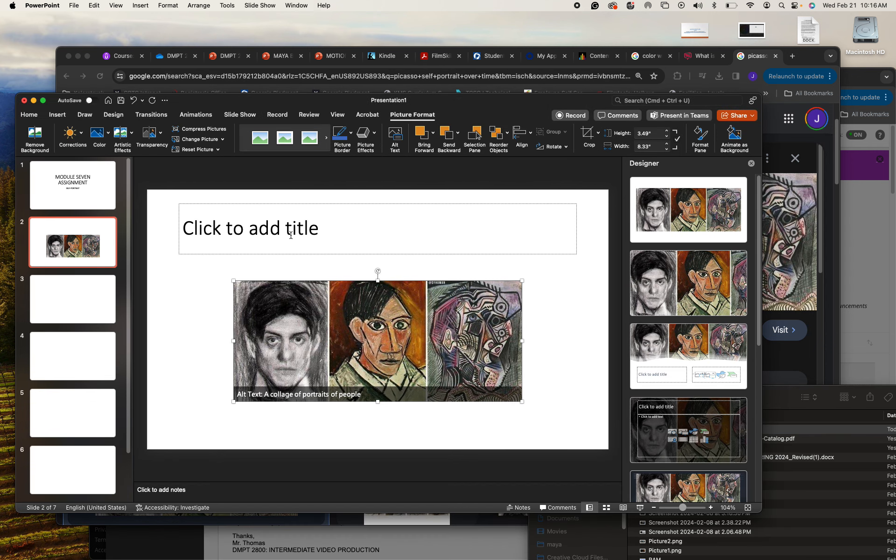
pyautogui.click(291, 235)
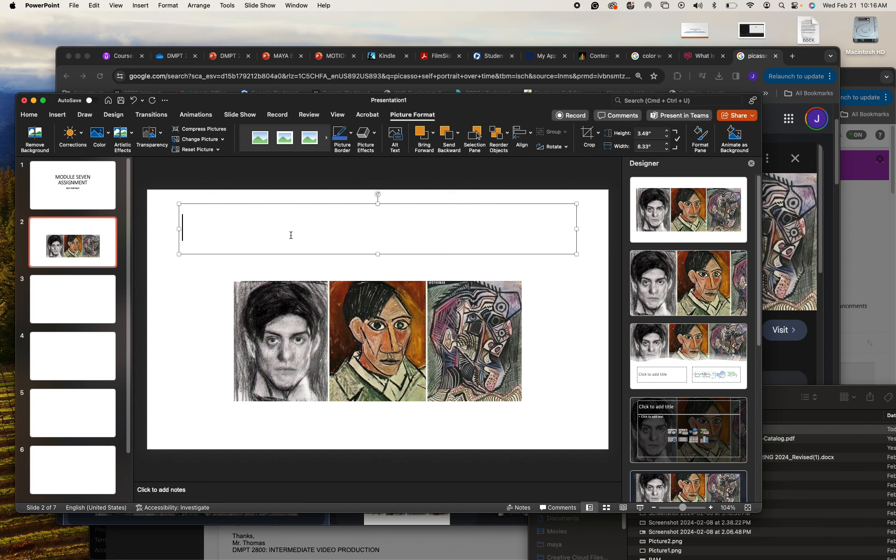
pyautogui.write('ASELF')
pyautogui.press('BackSpace')
pyautogui.press('BackSpace')
pyautogui.press('BackSpace')
pyautogui.press('BackSpace')
pyautogui.press('BackSpace')
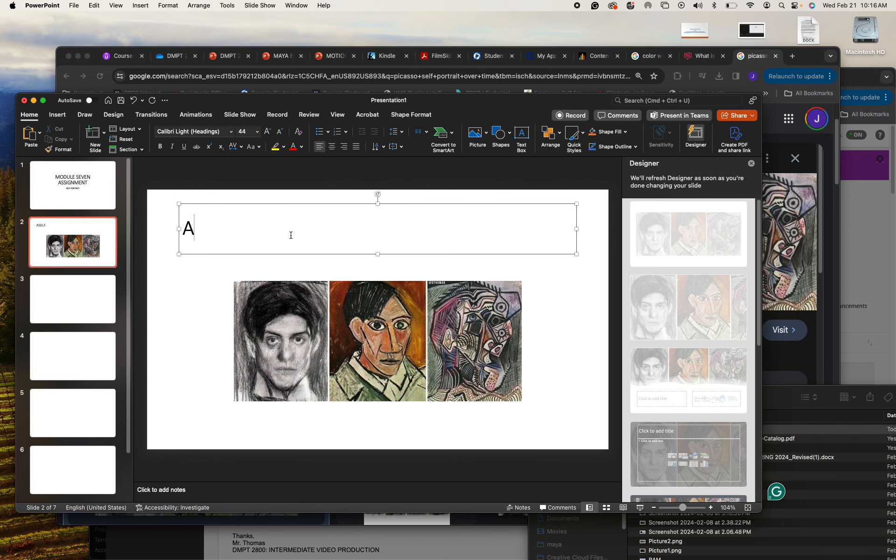
pyautogui.write('SELF-PORTAIT')
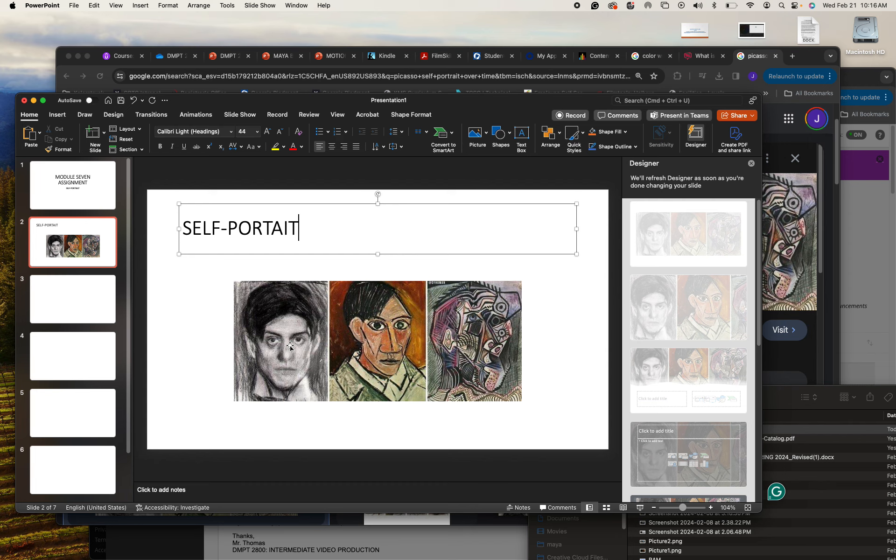
pyautogui.press('Left')
pyautogui.press('Left')
pyautogui.press('Left')
pyautogui.write('R')
# - Add a text box under the first portrait reading "In this charcoal drawing, I portray myself in the art style called REALISM."
pyautogui.click(529, 138)
pyautogui.moveTo(234, 407); pyautogui.dragTo(329, 427)
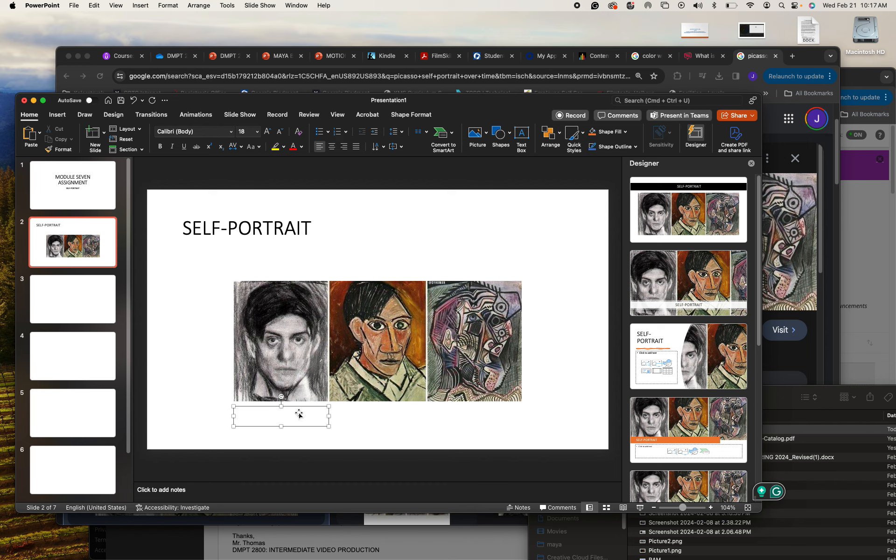
pyautogui.write('In this')
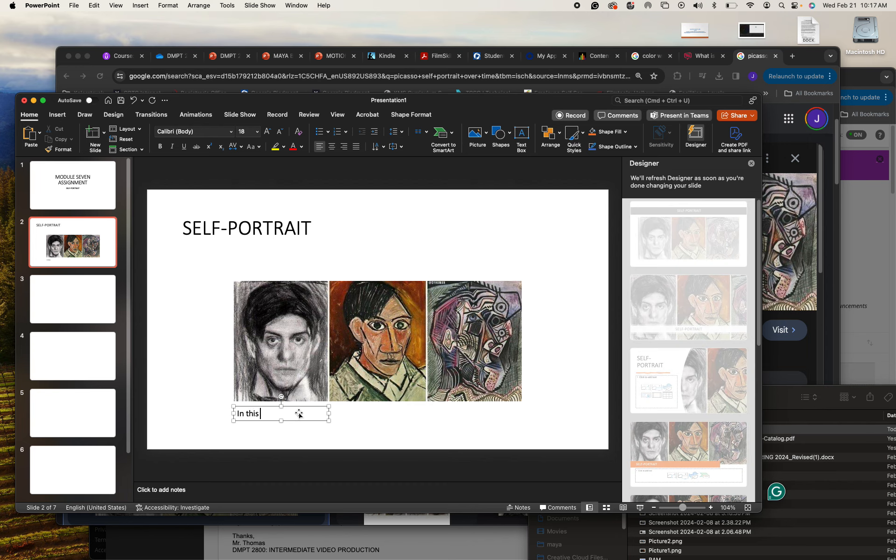
pyautogui.write(' charcoal drawing,')
pyautogui.press('Return')
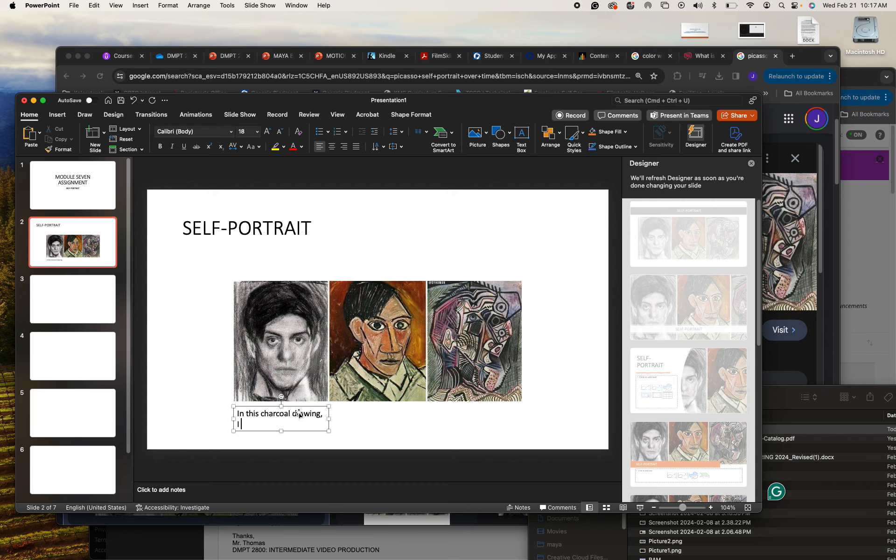
pyautogui.write('I portray myself in the art sty')
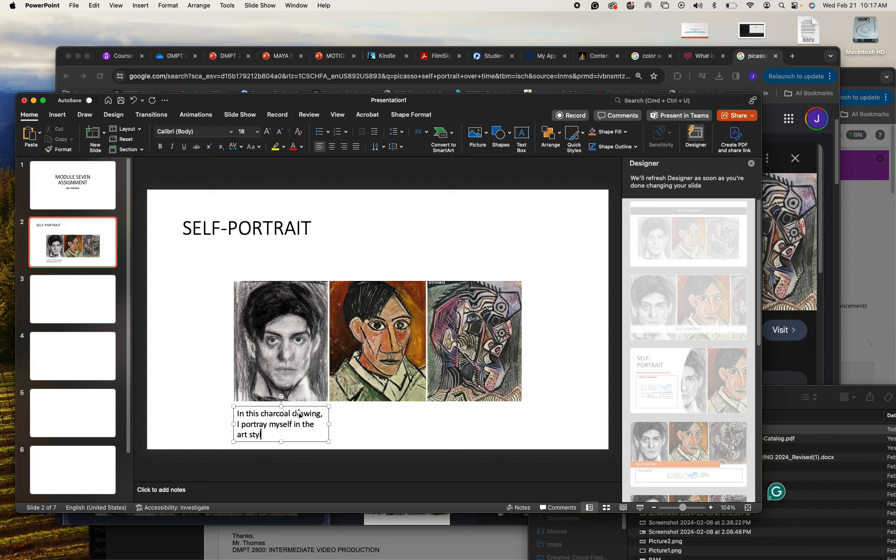
pyautogui.write('le called REALISM.')
# - Continue the first portrait's caption with "This image looks the MOST like I really do!"
pyautogui.write('This imag')
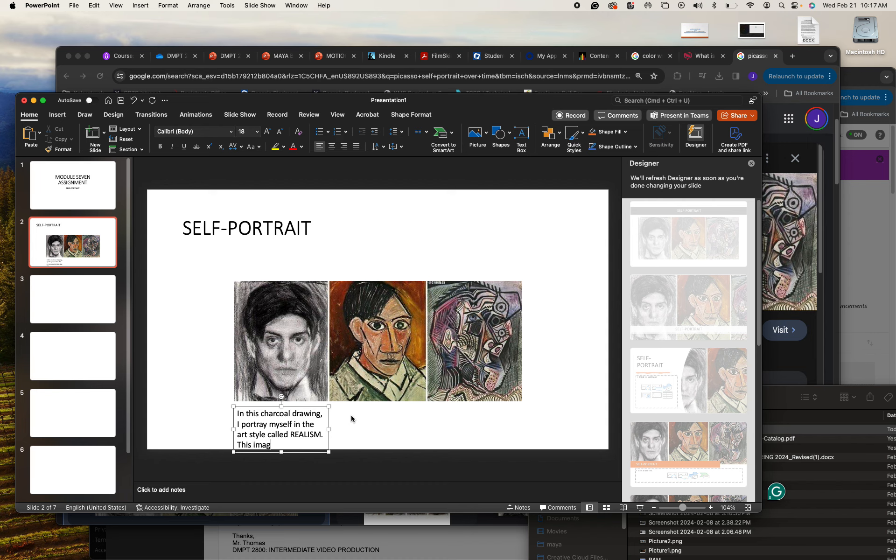
pyautogui.write('e looks the MOS')
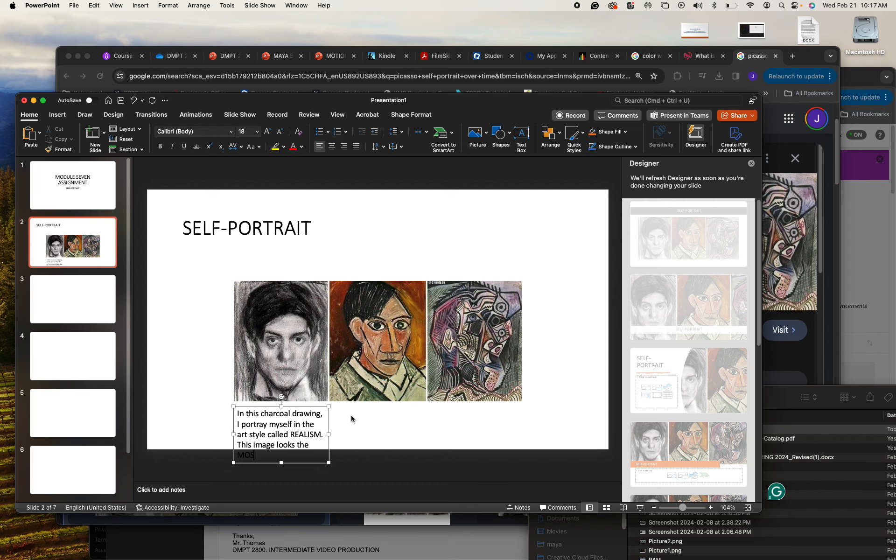
pyautogui.write('T like I really do@!')
# - Set the first caption's font size to 14 and remove the stray "@" after "do"
pyautogui.press('super+a')
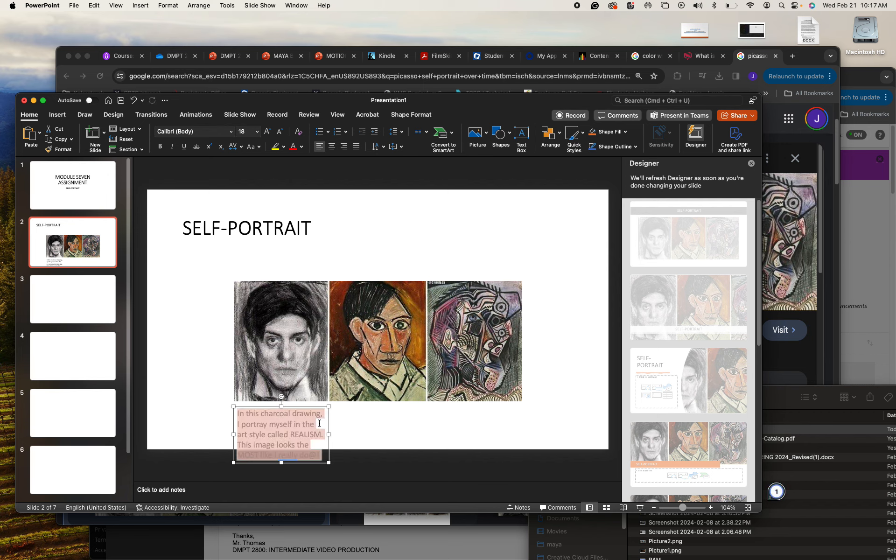
pyautogui.click(257, 132)
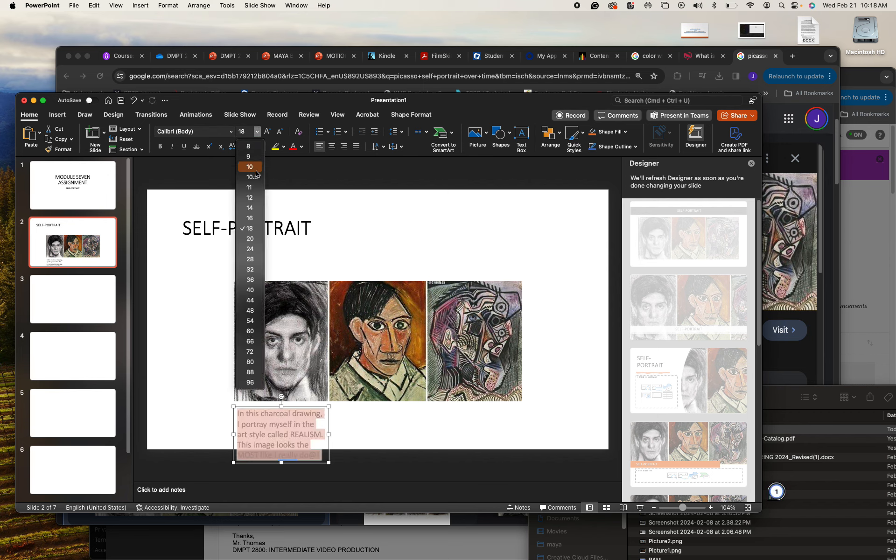
pyautogui.click(255, 208)
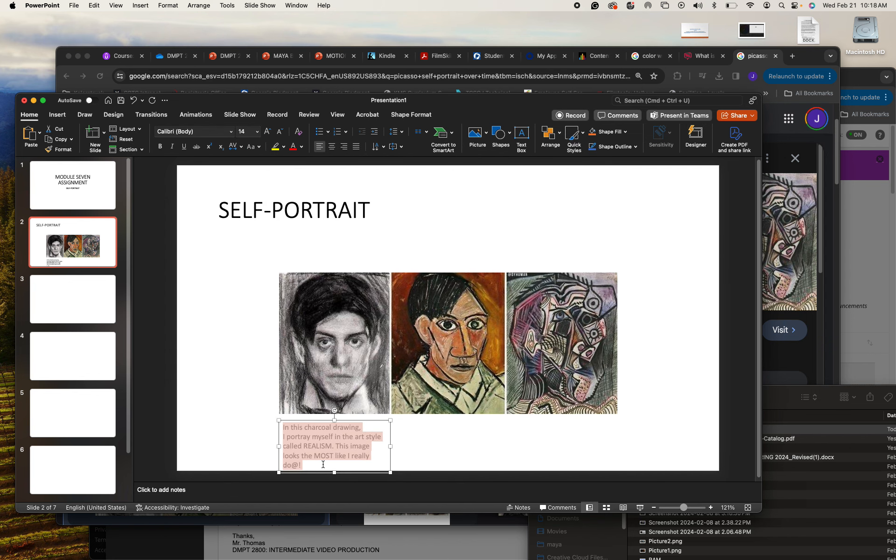
pyautogui.click(311, 445)
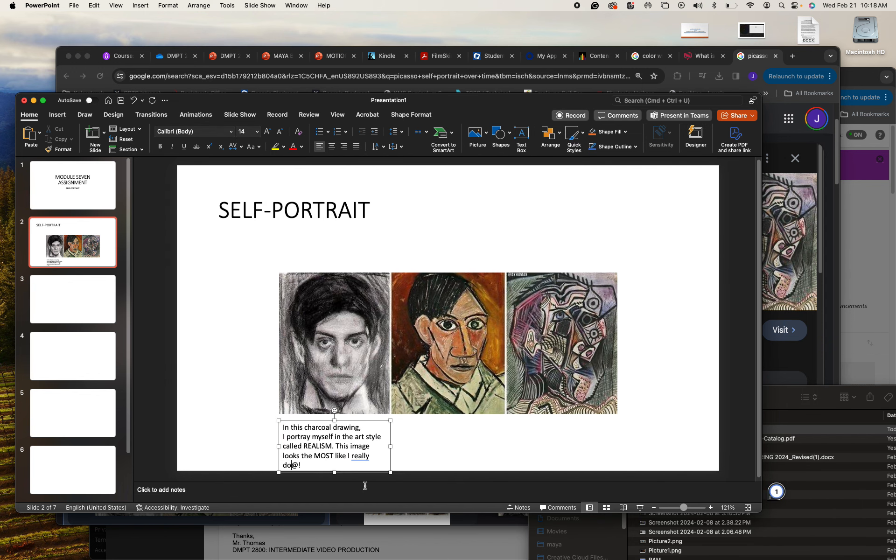
pyautogui.press('BackSpace')
pyautogui.click(426, 437)
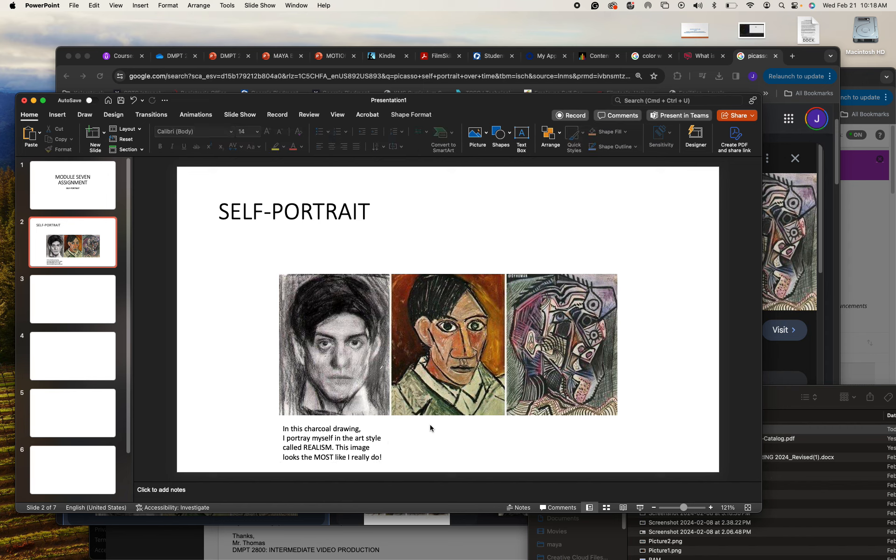
# - Add a text box under the middle portrait reading "This is a CUBIST version of me."
pyautogui.click(522, 136)
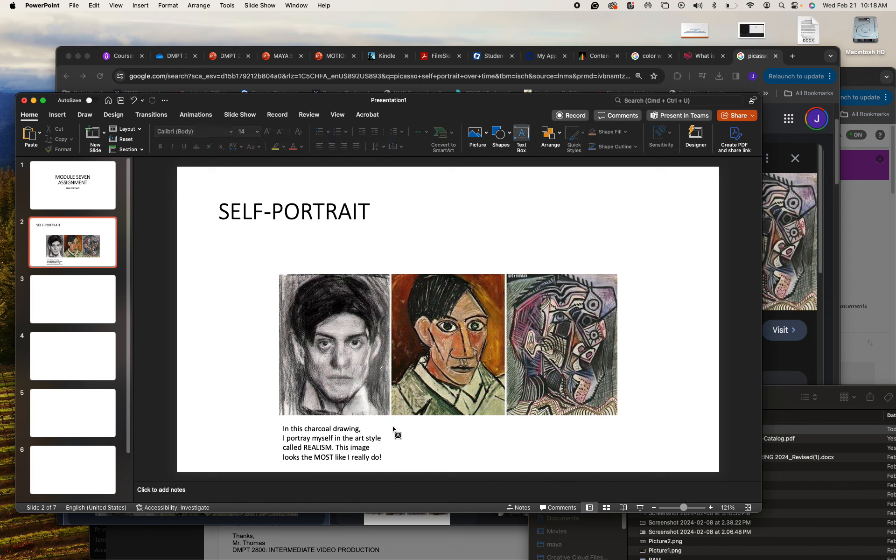
pyautogui.moveTo(391, 426); pyautogui.dragTo(506, 464)
pyautogui.write('This sta')
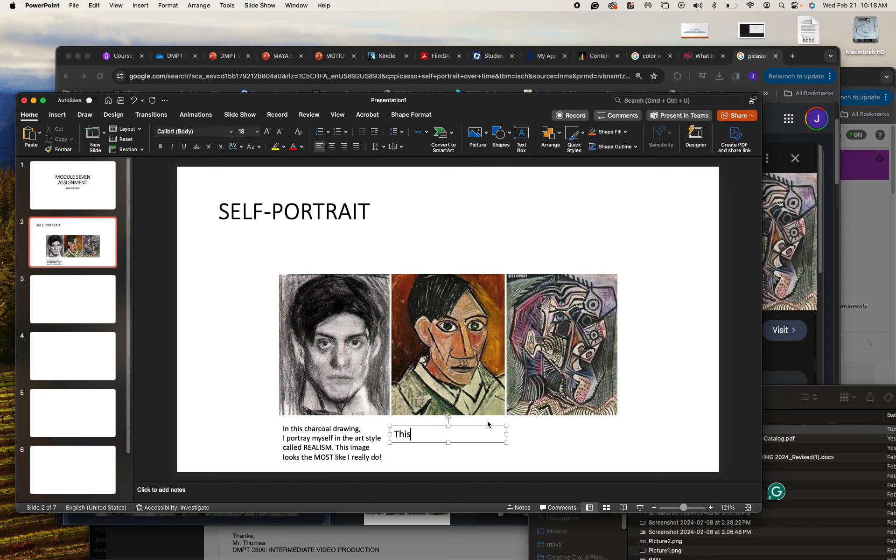
pyautogui.press('BackSpace')
pyautogui.press('BackSpace')
pyautogui.press('BackSpace')
pyautogui.write('is a CUBIST version of me. P')
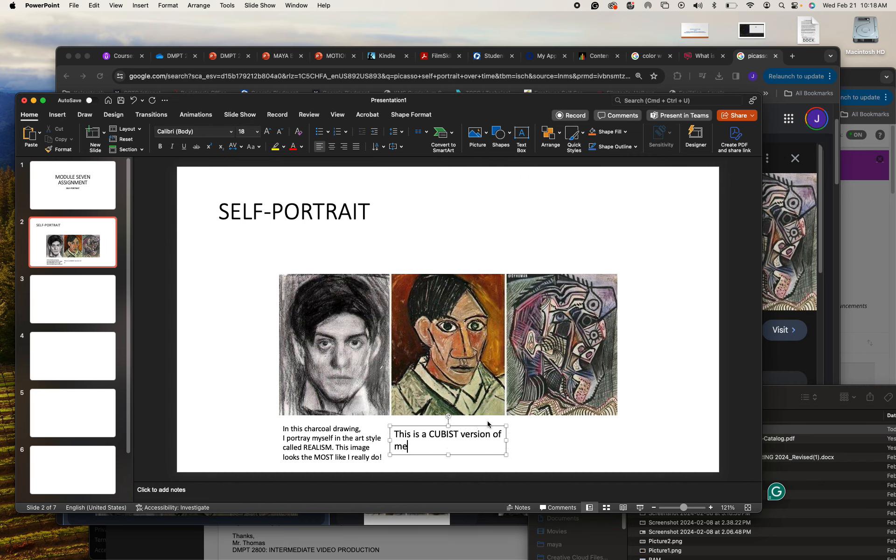
# - Continue the middle portrait's caption with "Notice the angles, flat shapes"
pyautogui.write('e')
pyautogui.press('BackSpace')
pyautogui.press('BackSpace')
pyautogui.write('MNoticve')
pyautogui.press('BackSpace')
pyautogui.press('BackSpace')
pyautogui.write('er')
pyautogui.press('BackSpace')
pyautogui.write('the angles')
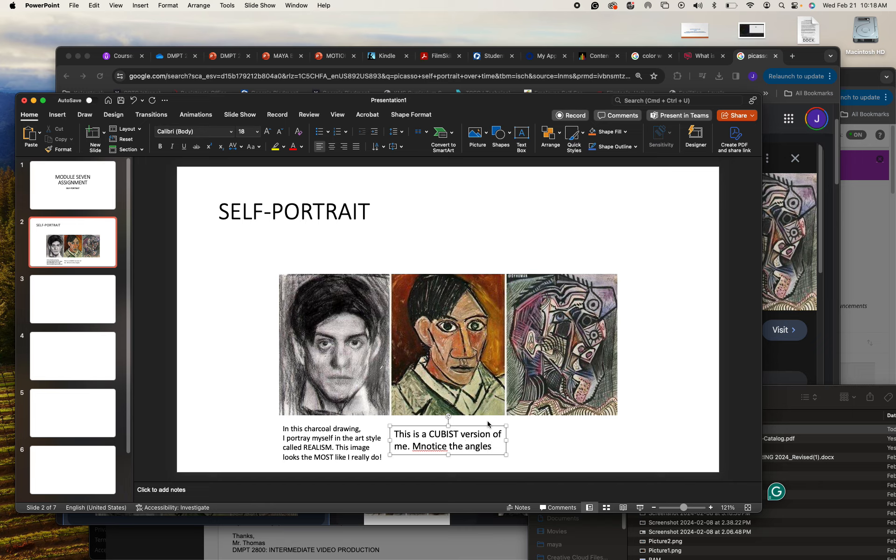
pyautogui.click(426, 449)
pyautogui.press('BackSpace')
pyautogui.press('BackSpace')
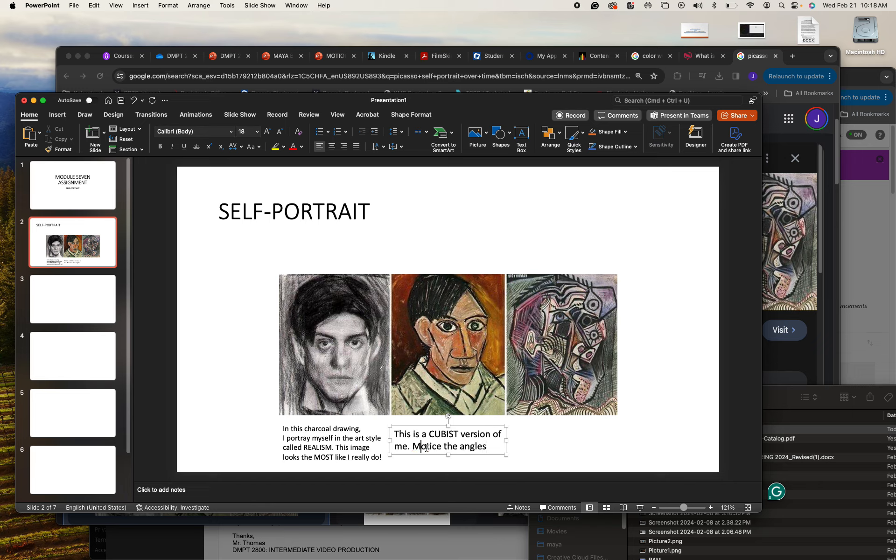
pyautogui.write('Notice the angles, flat shapes')
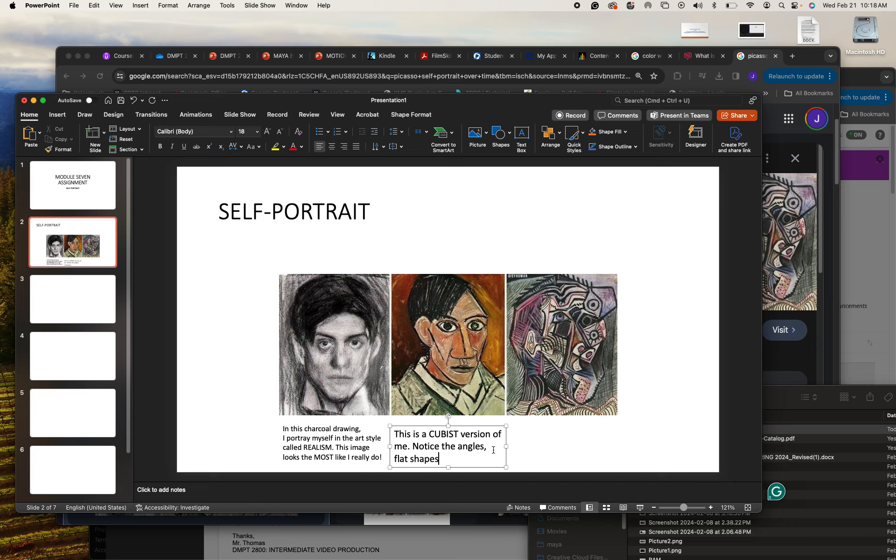
# - Complete the middle caption's sentence with ", and facets that are synonomous with the CUBIST STYLE."
pyautogui.write(', and facets that ')
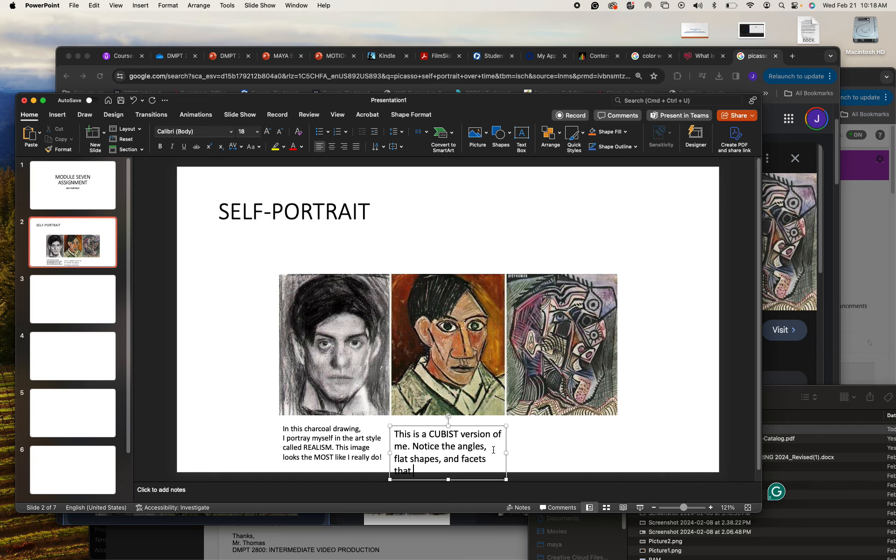
pyautogui.write('are synonomous with the ')
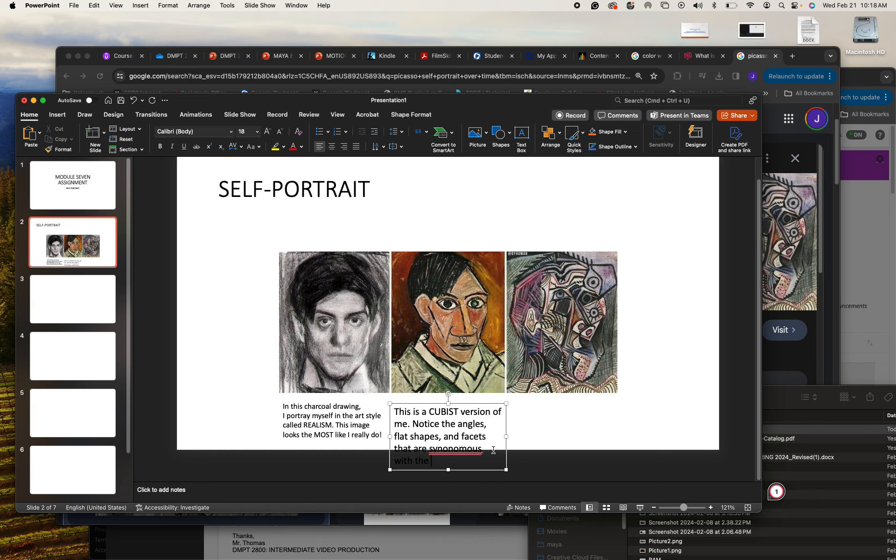
pyautogui.write('CUBIST STYLE.')
# - Set the whole middle caption's font size to 14
pyautogui.tripleClick(467, 435)
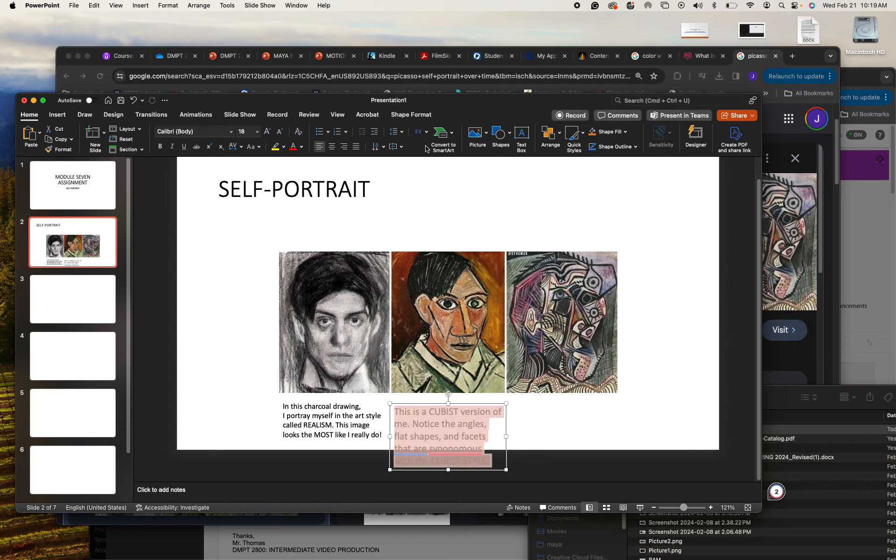
pyautogui.click(256, 133)
pyautogui.click(246, 211)
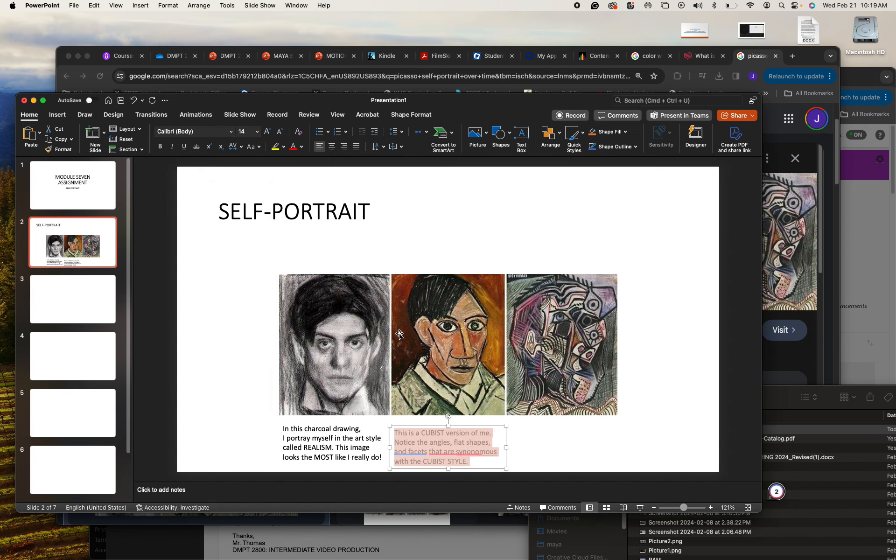
# - Correct "synonomous" to "synonymous" in the middle caption and align its text box with the first caption
pyautogui.click(468, 452)
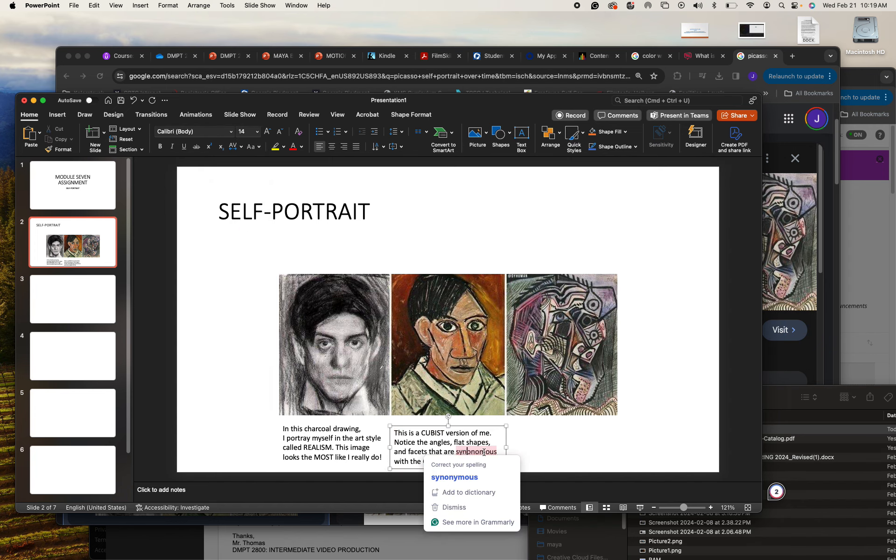
pyautogui.click(469, 477)
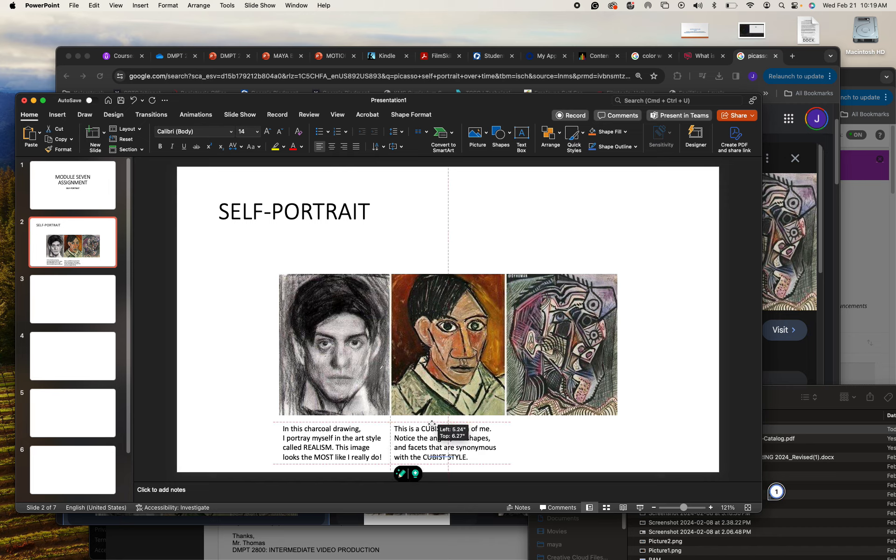
pyautogui.click(596, 426)
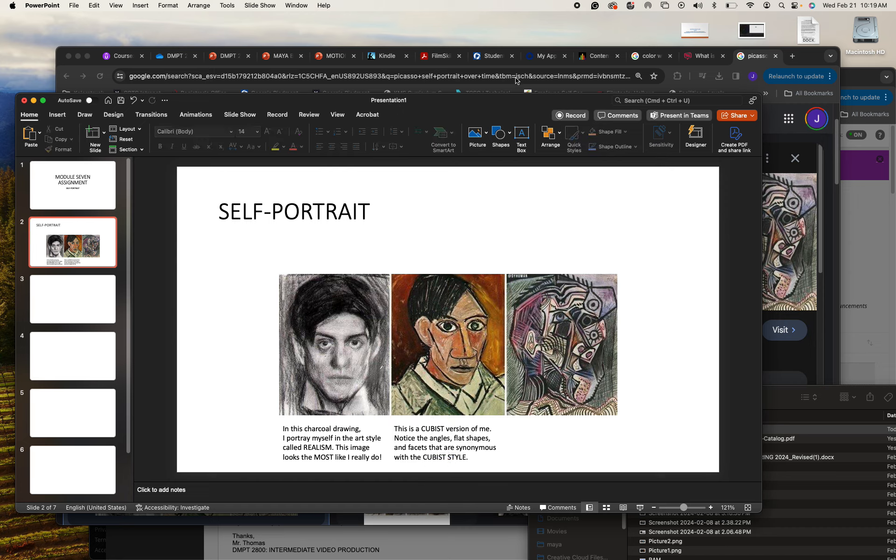
# - Add a text box under the third portrait and enter "This is an ABSTRACT EXPRESSIONIST version of my"
pyautogui.click(522, 136)
pyautogui.moveTo(506, 425); pyautogui.dragTo(621, 464)
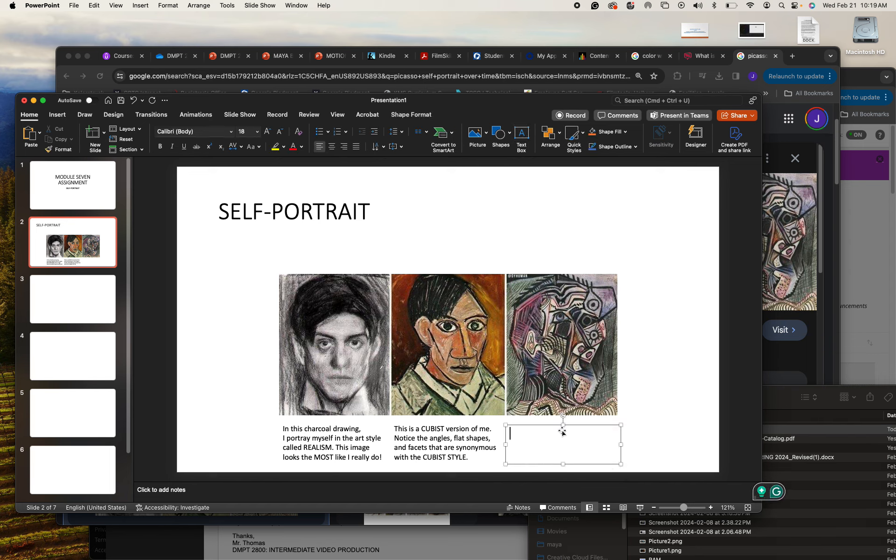
pyautogui.write('This is')
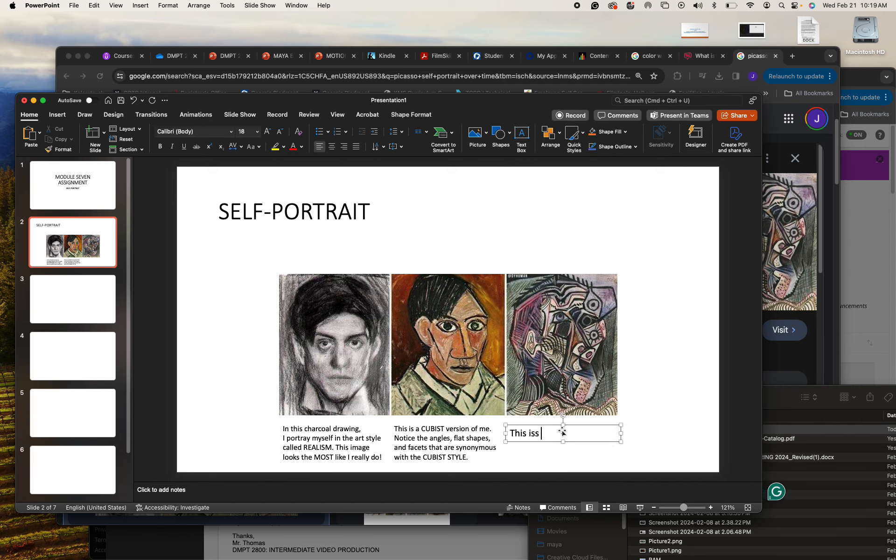
pyautogui.write(' an')
pyautogui.write('ABSTARCT')
pyautogui.press('BackSpace')
pyautogui.press('BackSpace')
pyautogui.press('BackSpace')
pyautogui.press('BackSpace')
pyautogui.press('BackSpace')
pyautogui.write('RACT EXPRESS')
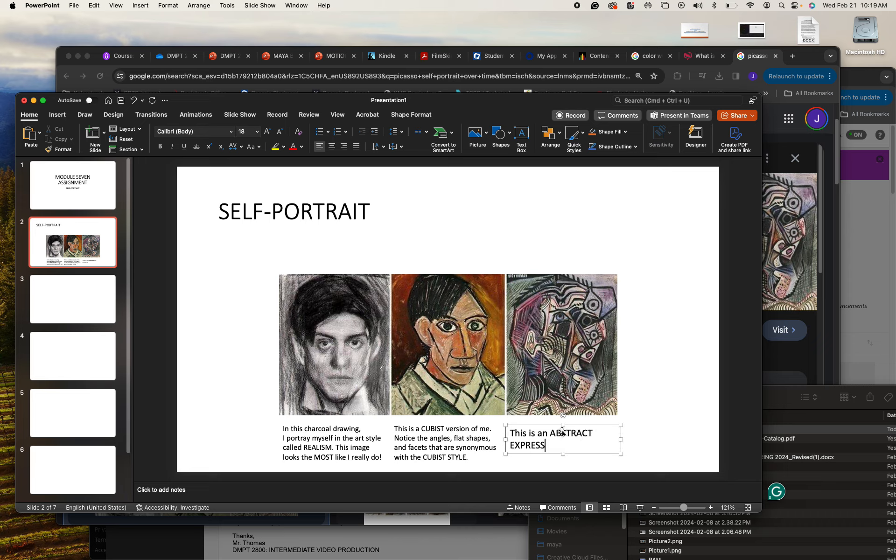
pyautogui.write('IONIST version of my')
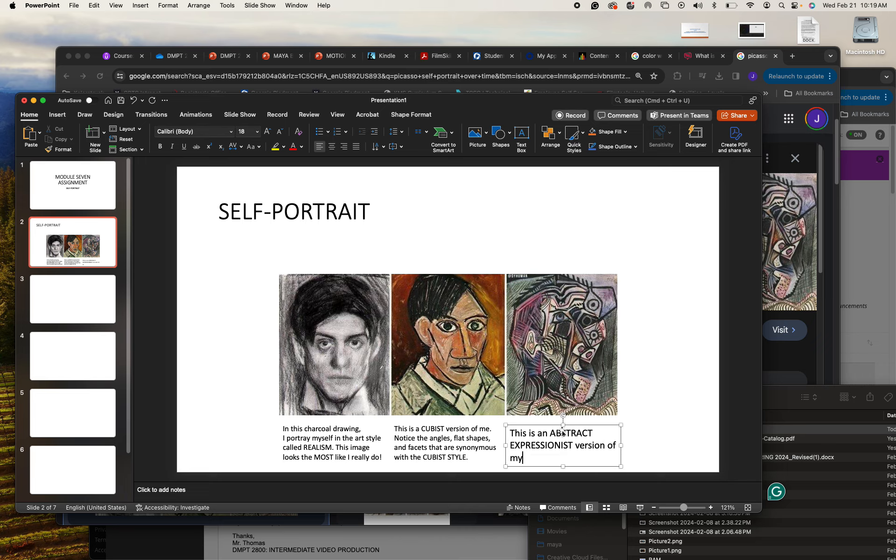
# - Continue the third caption with "self portrait. Though I dson't look like this AT ALL, it DOES de3pcit how I feel on ther I SIDE!"
pyautogui.write(' self portrait. Tho')
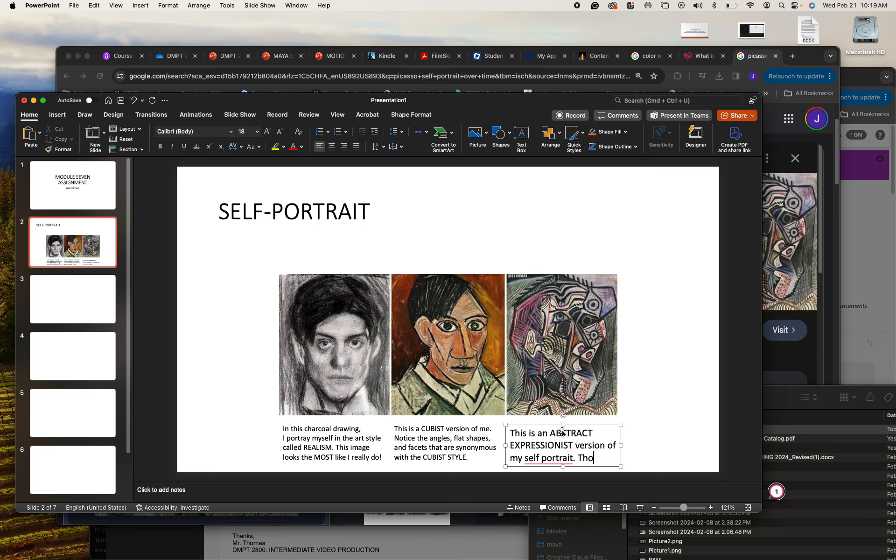
pyautogui.write('ugh I ds')
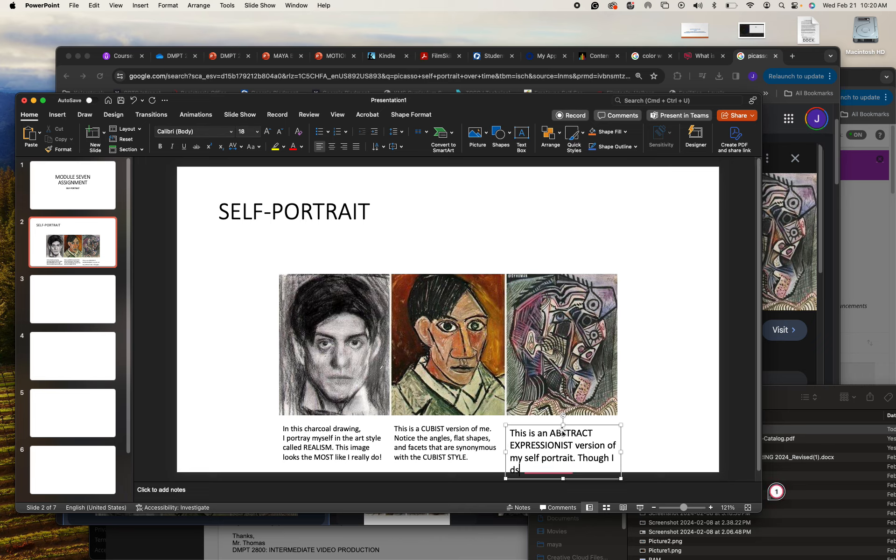
pyautogui.write("on't Iook like this A")
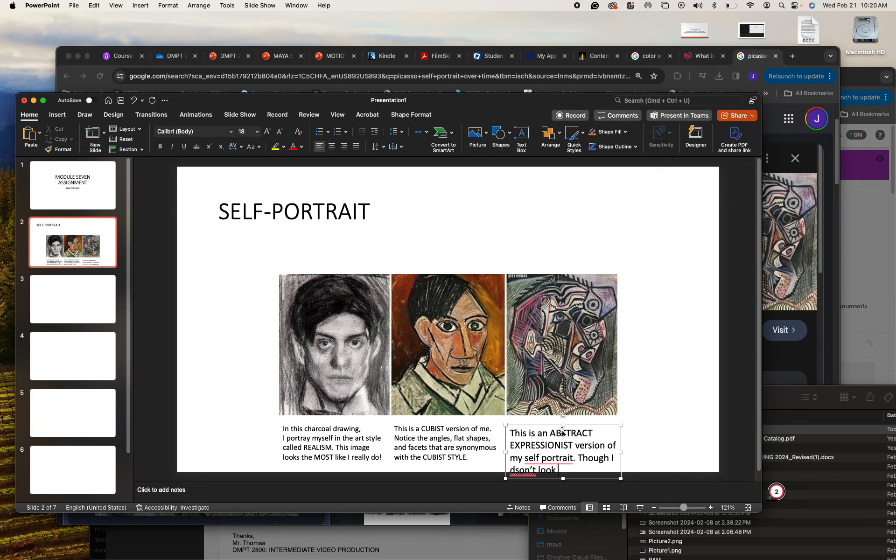
pyautogui.write('T ALL, it DOES ')
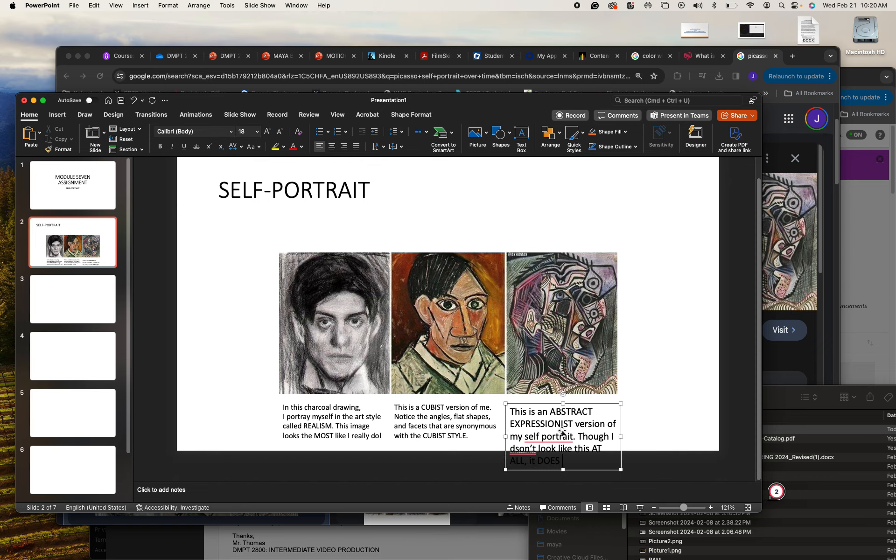
pyautogui.write('de3pcit how I feel ')
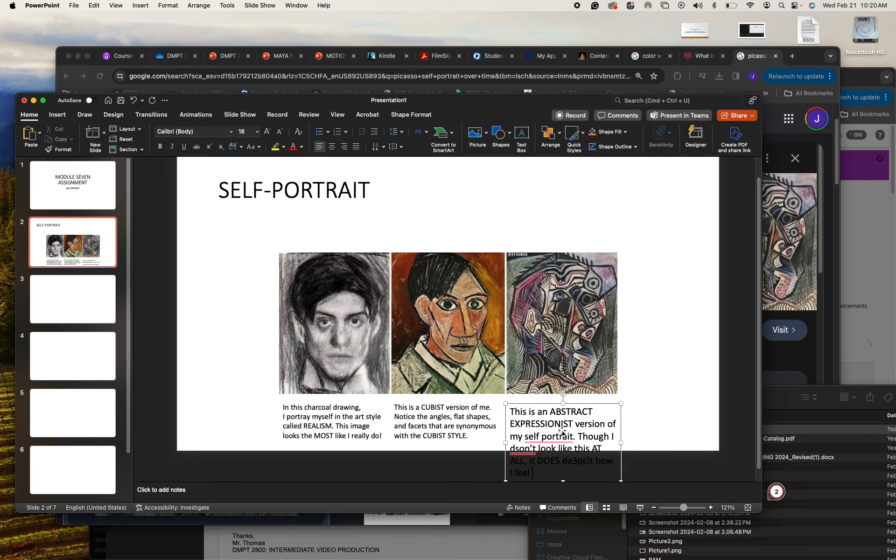
pyautogui.write('on ther I SIDE!')
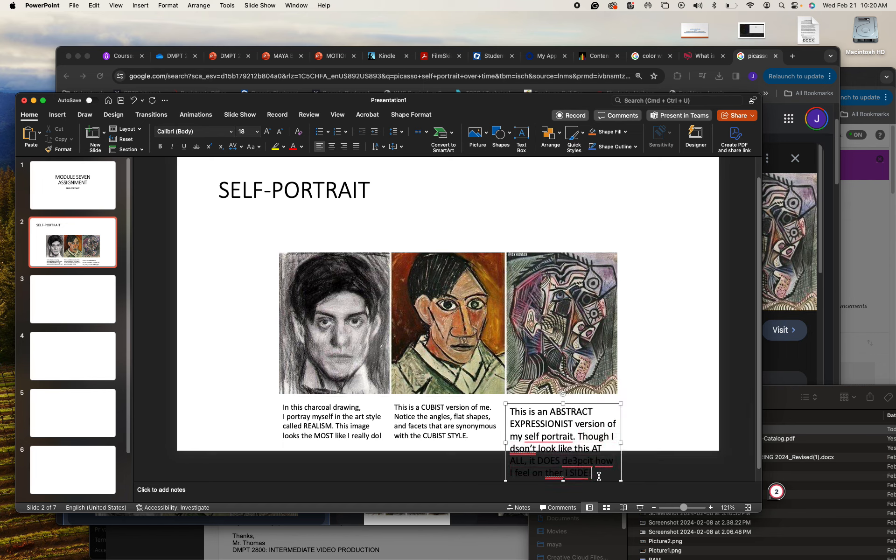
# - Apply the suggested corrections in the third caption: "self-portrait", "don't", "depend on how" and "the inside!"
pyautogui.moveTo(596, 476)
pyautogui.click(604, 493)
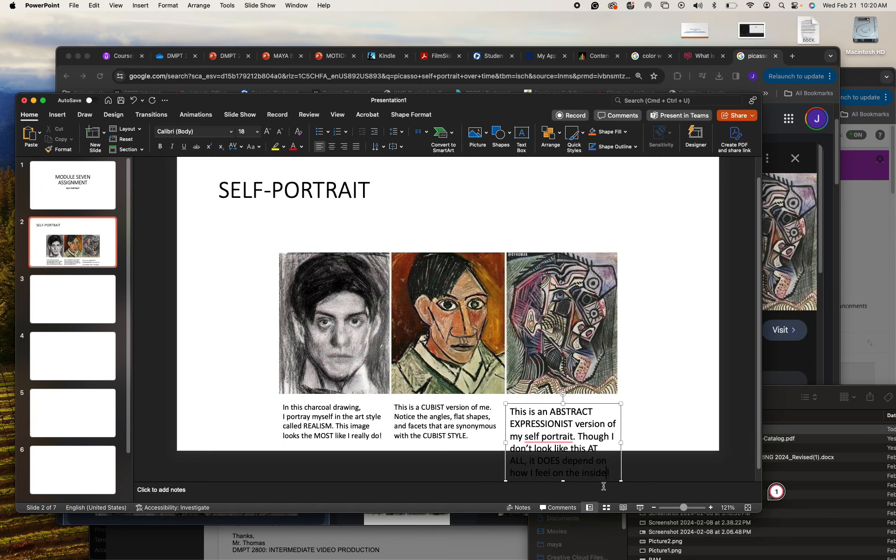
pyautogui.moveTo(564, 439)
pyautogui.click(561, 466)
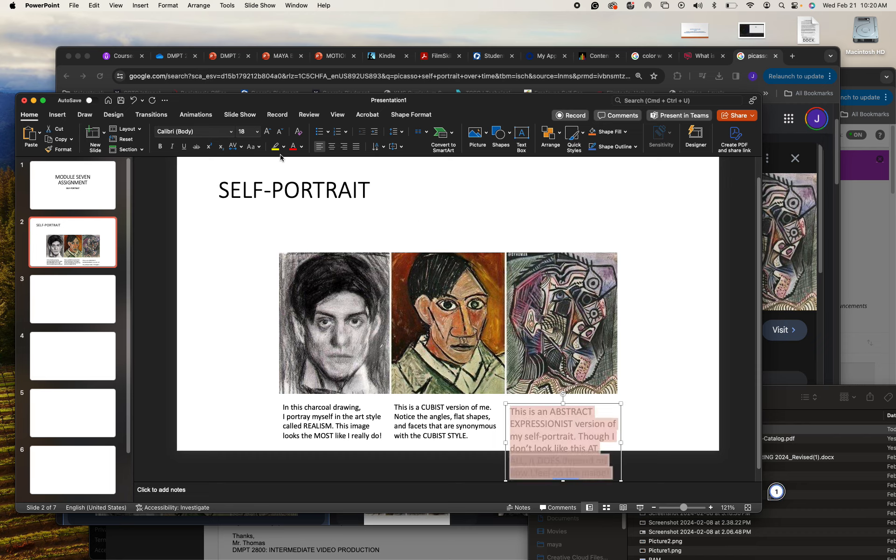
# - Set the whole third caption's font size to 14 and move its text box slightly up beneath the third portrait
pyautogui.click(257, 132)
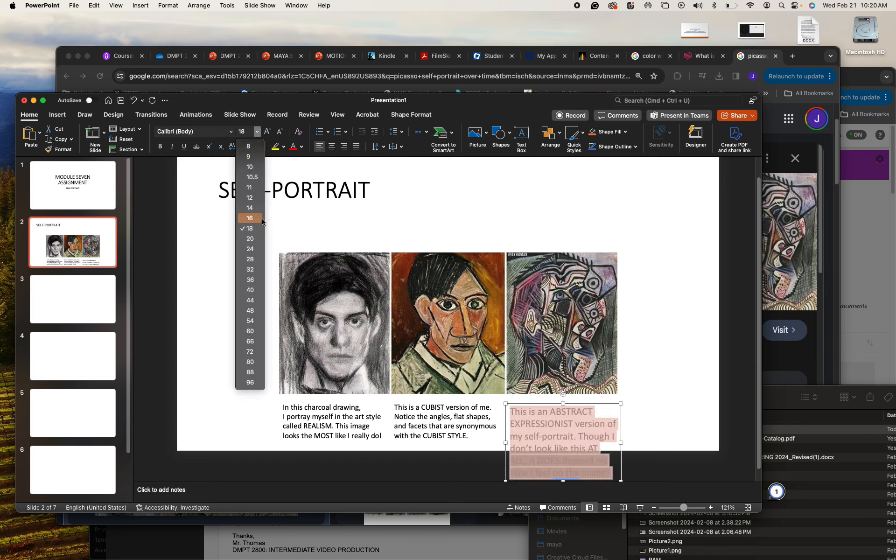
pyautogui.click(250, 208)
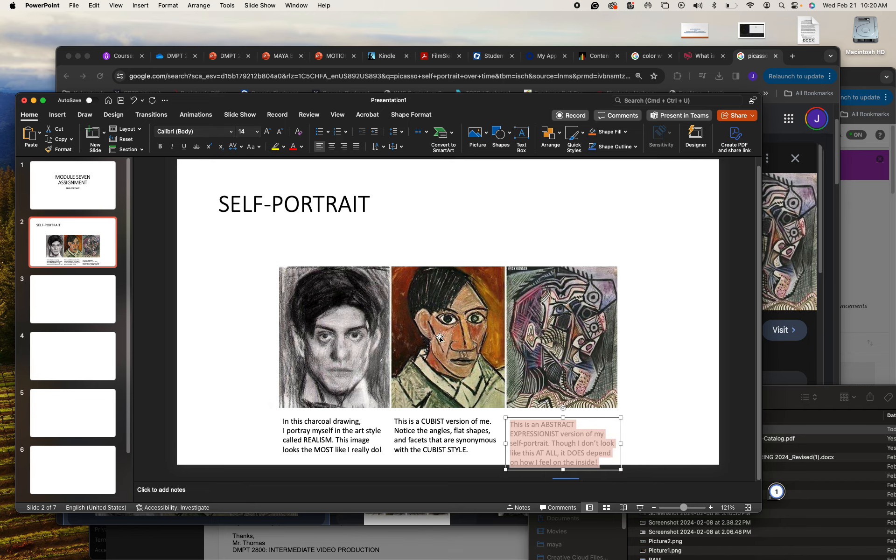
pyautogui.click(679, 449)
pyautogui.click(572, 446)
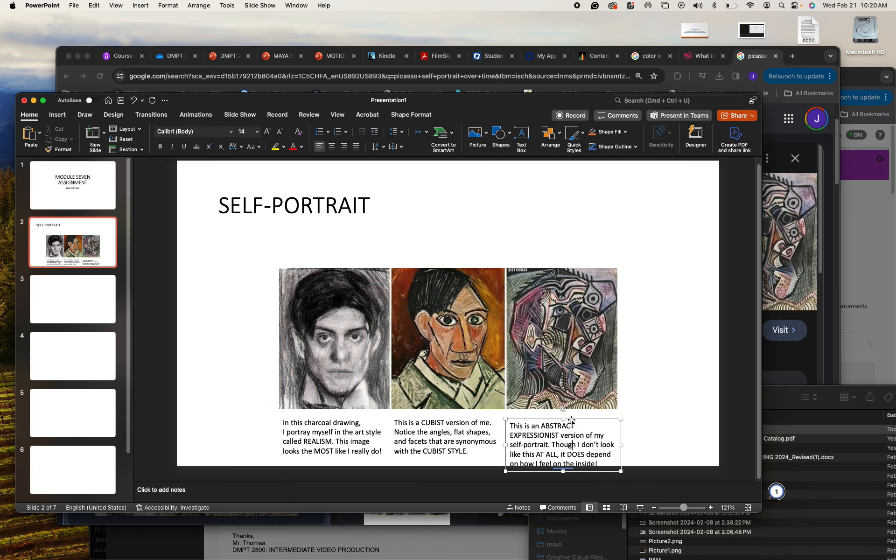
pyautogui.moveTo(572, 418); pyautogui.dragTo(572, 413)
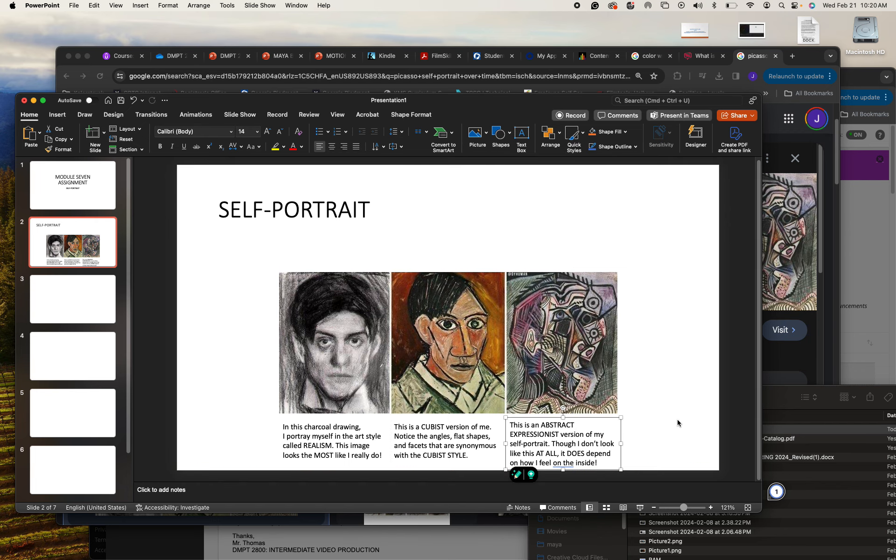
pyautogui.click(677, 419)
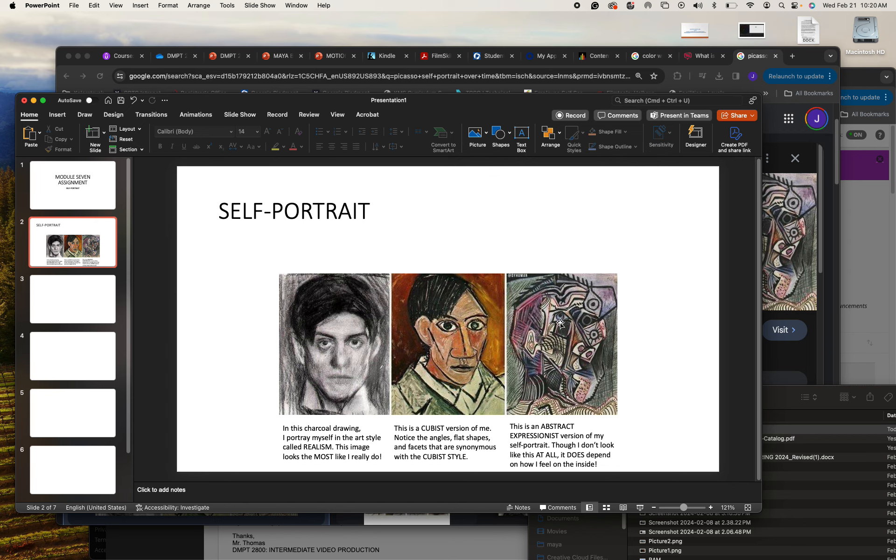
# - Copy the three-portrait picture from the SELF-PORTRAIT slide and paste it into the content area of slide 3
pyautogui.click(78, 305)
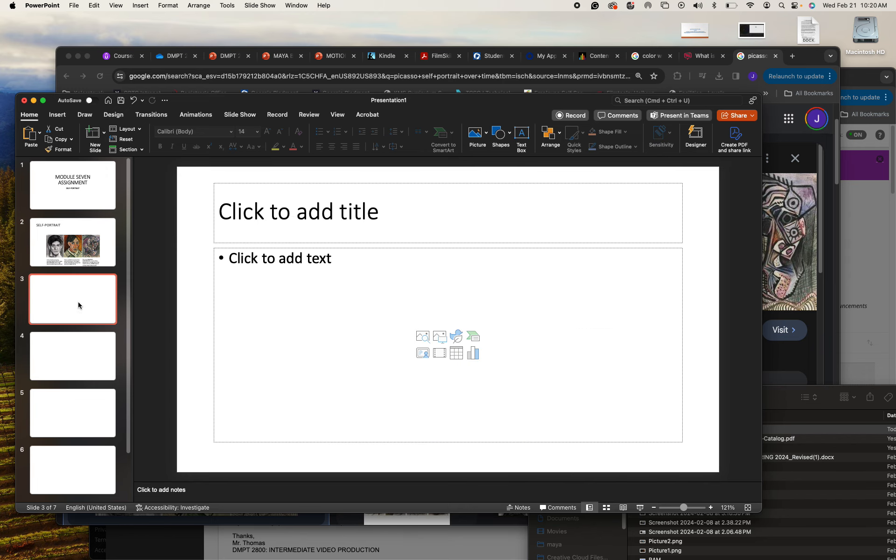
pyautogui.click(361, 266)
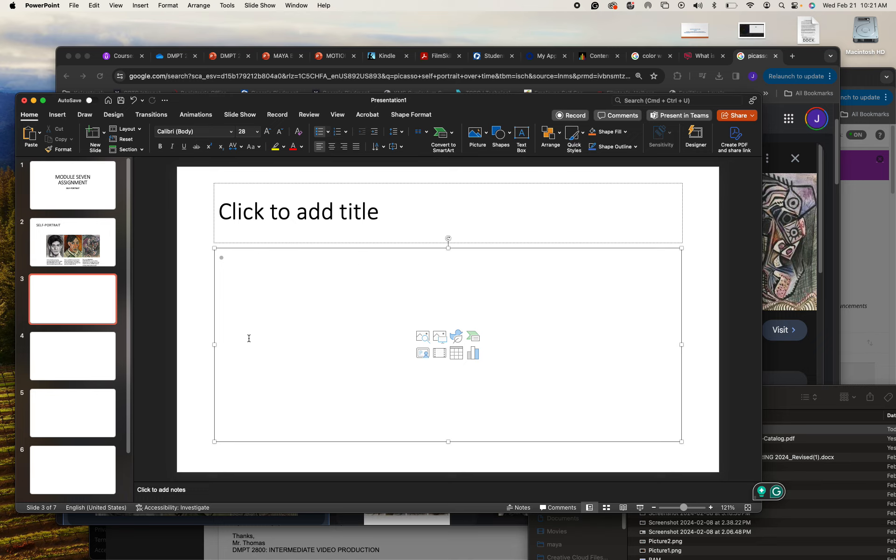
pyautogui.click(56, 245)
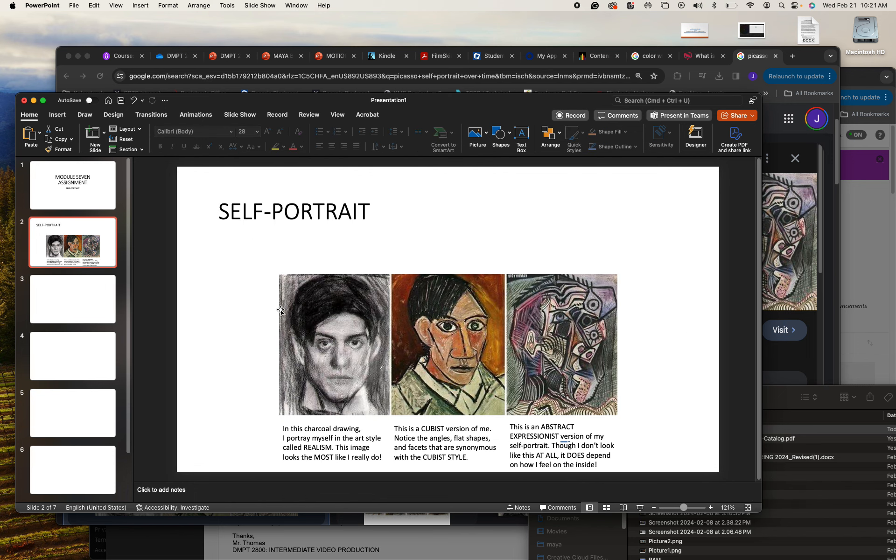
pyautogui.click(335, 328)
pyautogui.press('super+z')
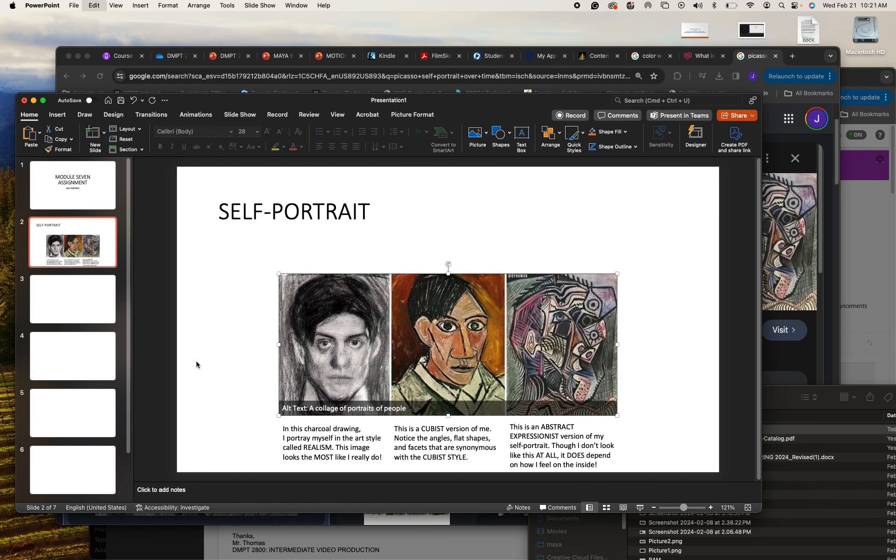
pyautogui.click(79, 295)
pyautogui.click(366, 326)
pyautogui.press('super+v')
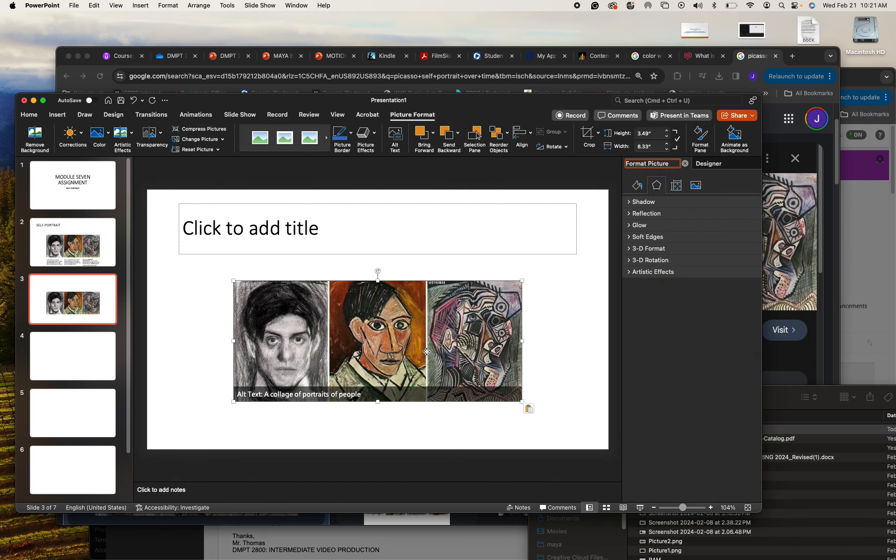
# - Crop the picture on slide 3 to the charcoal portrait, about 2.78" wide, and move it near the middle beneath the title
pyautogui.click(364, 343)
pyautogui.click(683, 188)
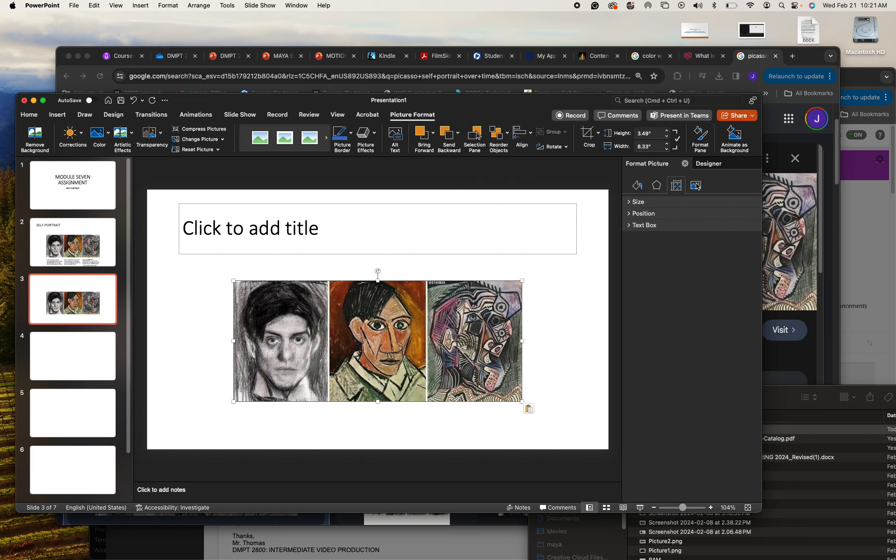
pyautogui.click(696, 185)
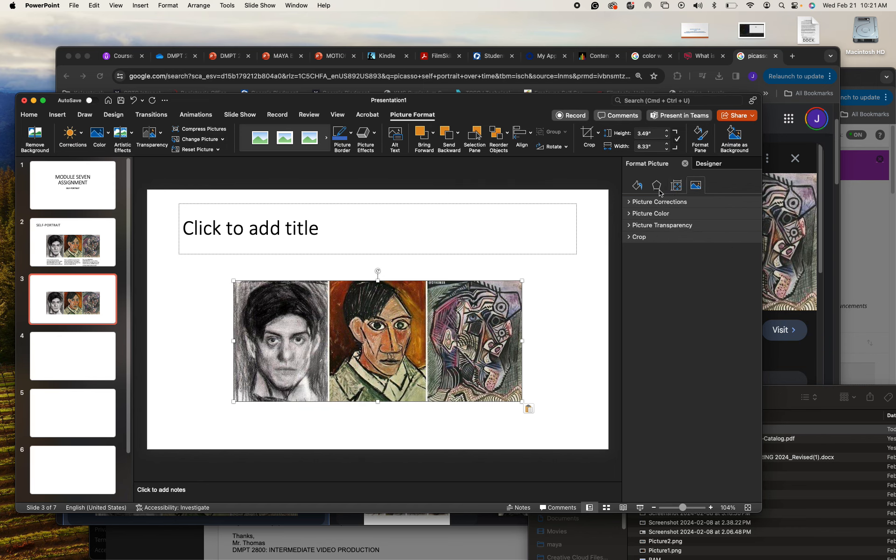
pyautogui.click(643, 238)
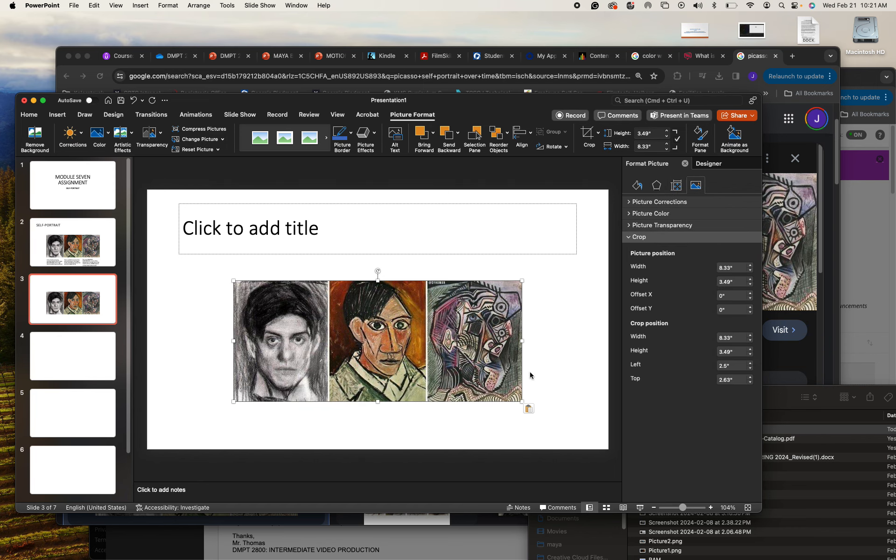
pyautogui.click(588, 136)
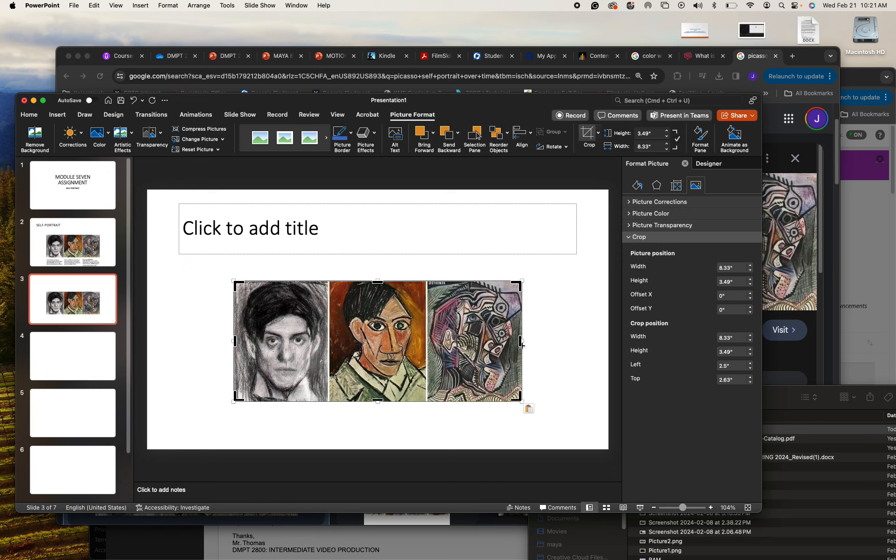
pyautogui.moveTo(522, 342); pyautogui.dragTo(331, 345)
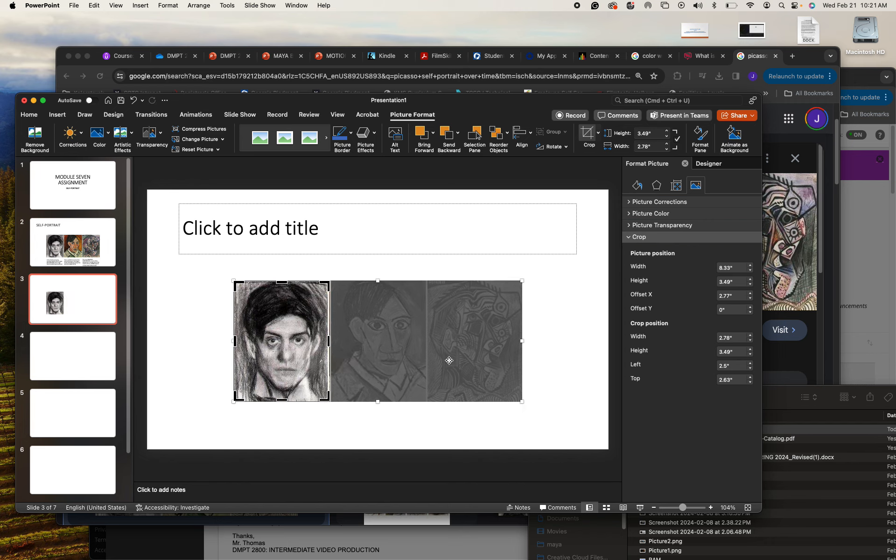
pyautogui.click(548, 429)
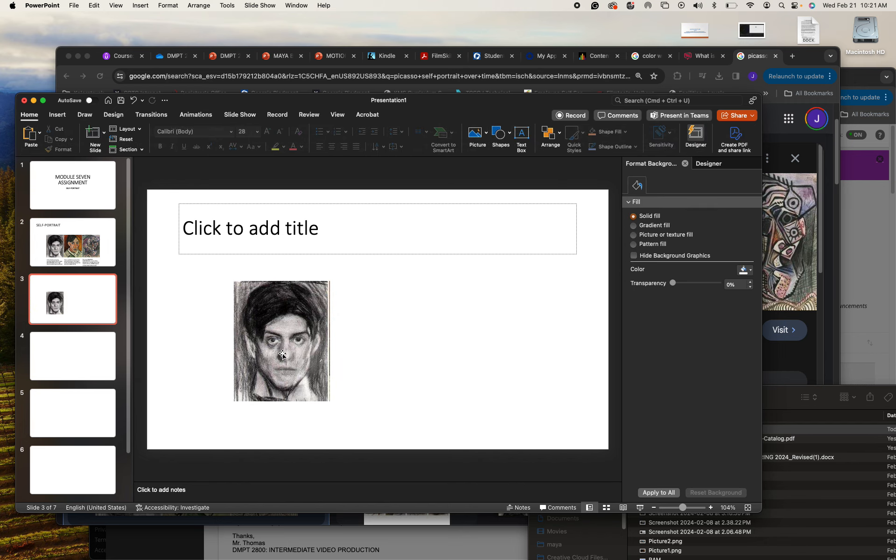
pyautogui.moveTo(283, 354); pyautogui.dragTo(398, 352)
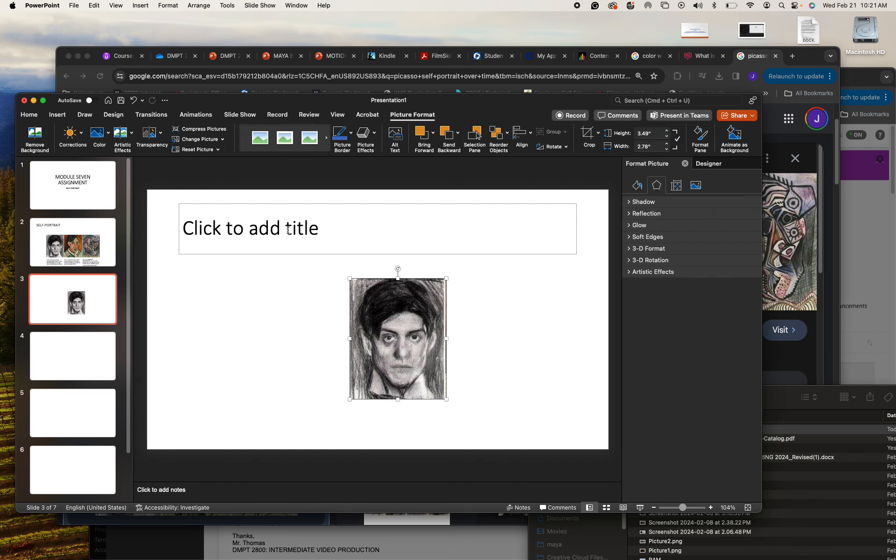
# - Enter the title "REALIST VERSION OF ME" on slide 3, applying the suggested spelling correction for its first word
pyautogui.click(289, 216)
pyautogui.write('REASLIS')
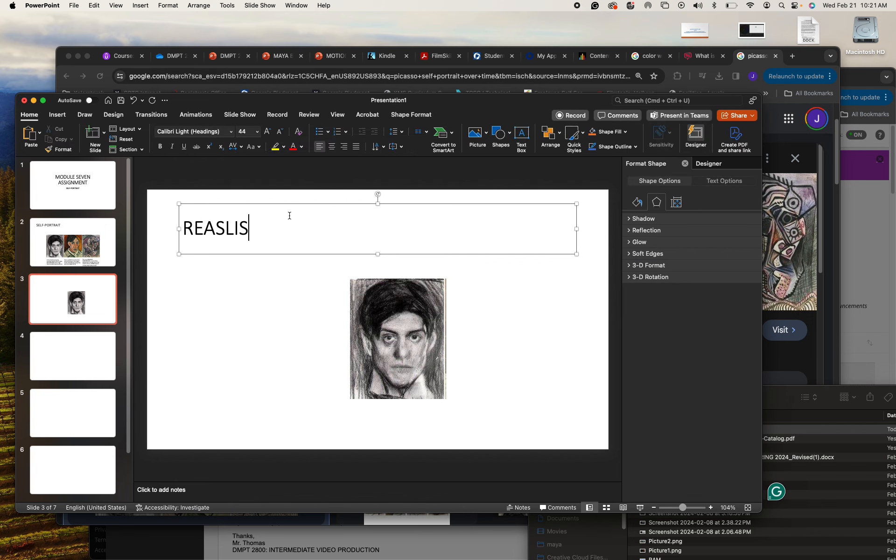
pyautogui.write('T VERSIOON')
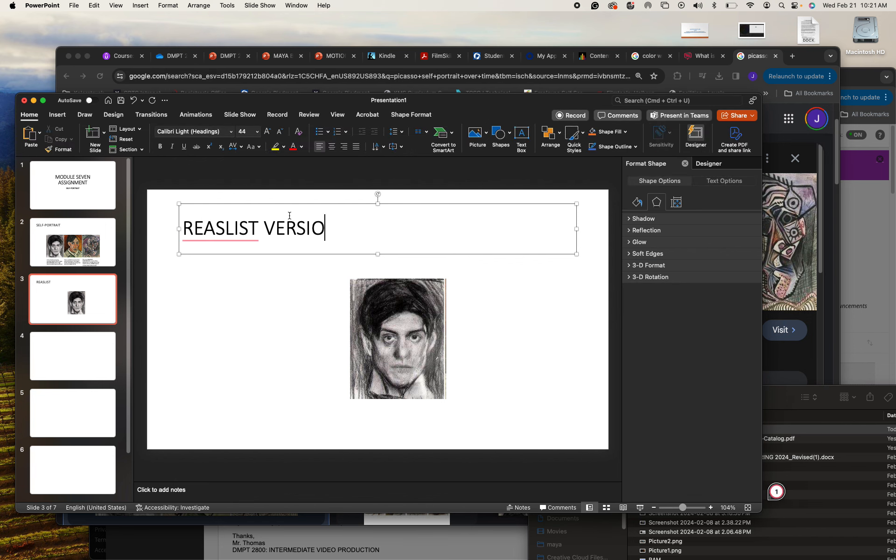
pyautogui.press('BackSpace')
pyautogui.press('BackSpace')
pyautogui.press('BackSpace')
pyautogui.write('N OF M')
pyautogui.press('BackSpace')
pyautogui.write('E')
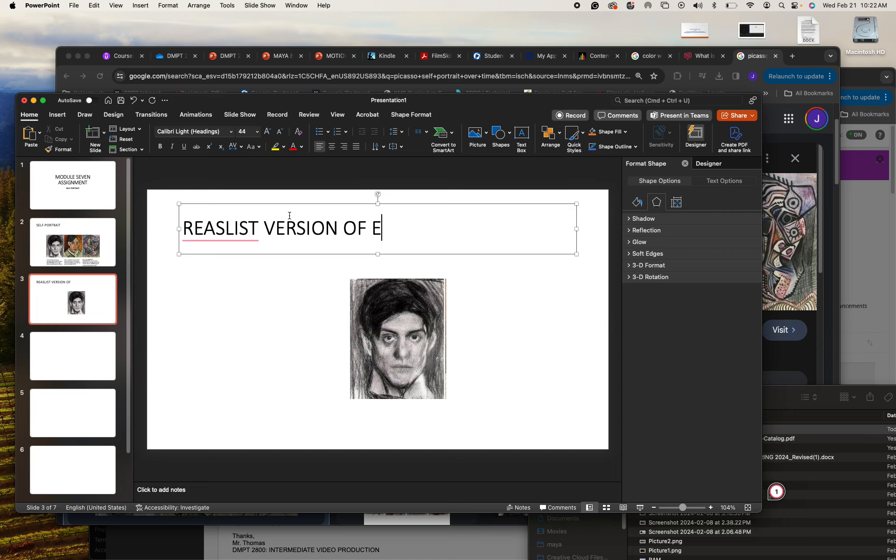
pyautogui.press('BackSpace')
pyautogui.write('ME')
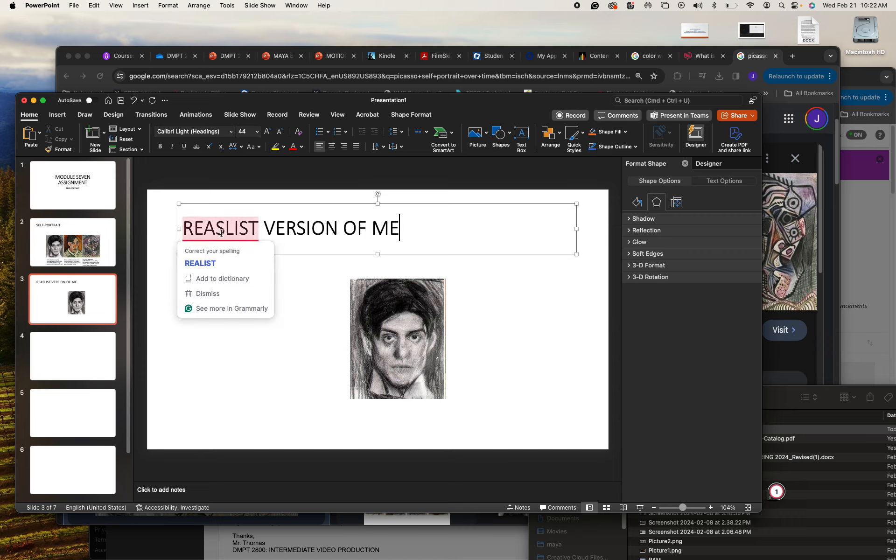
pyautogui.click(225, 228)
pyautogui.click(226, 264)
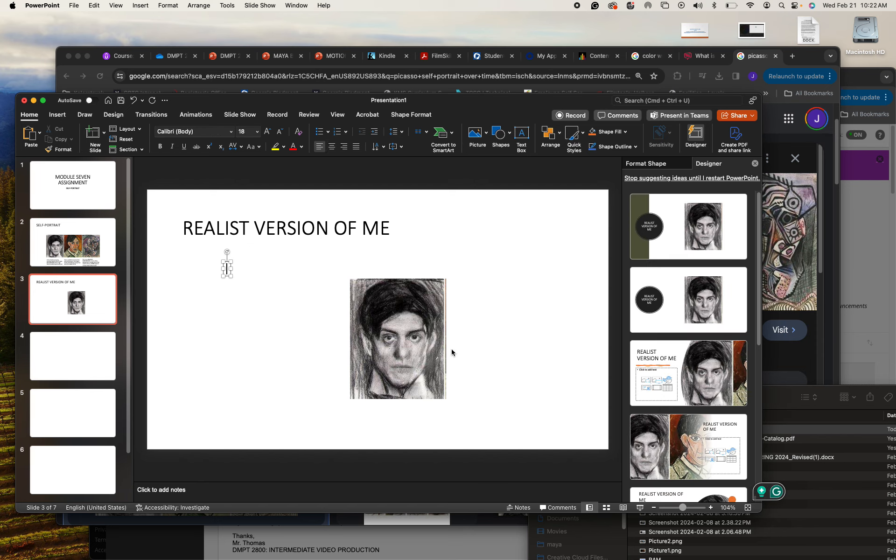
# - Center the "REALIST VERSION OF ME" title text within its placeholder
pyautogui.click(330, 147)
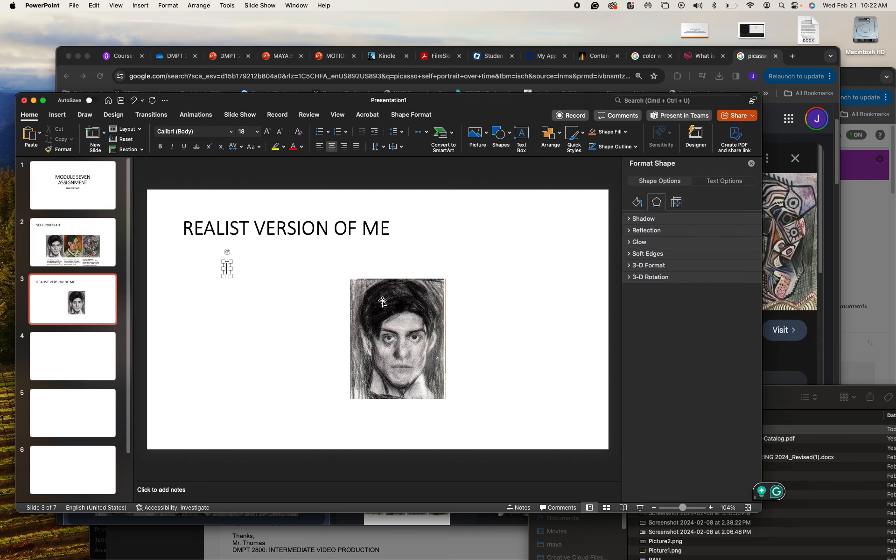
pyautogui.click(281, 253)
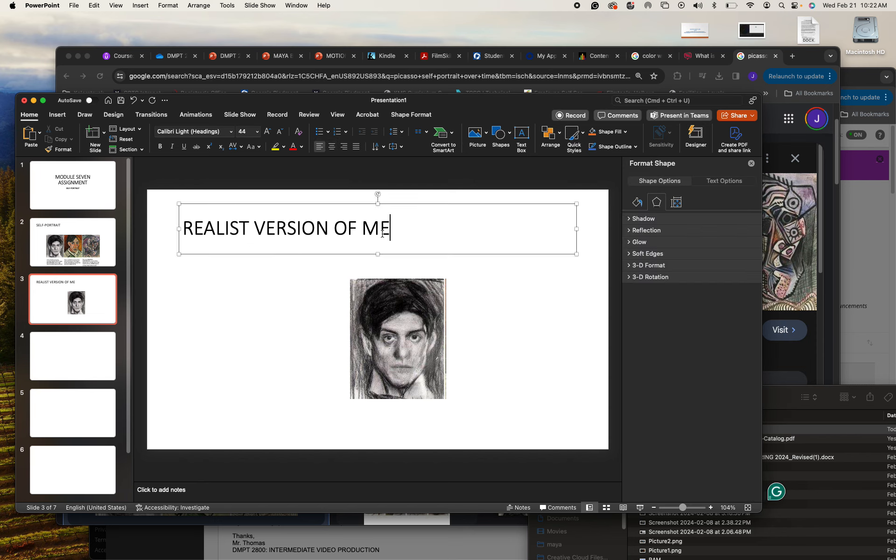
pyautogui.click(331, 147)
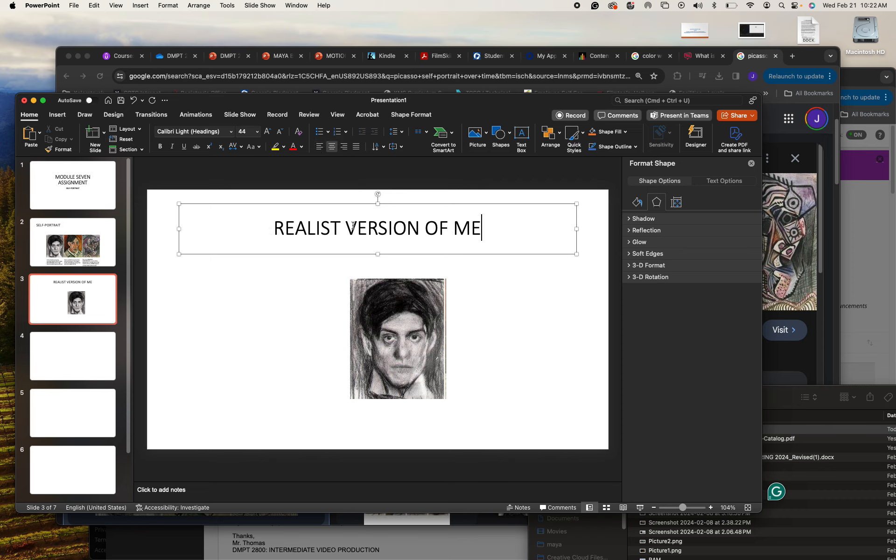
pyautogui.click(537, 342)
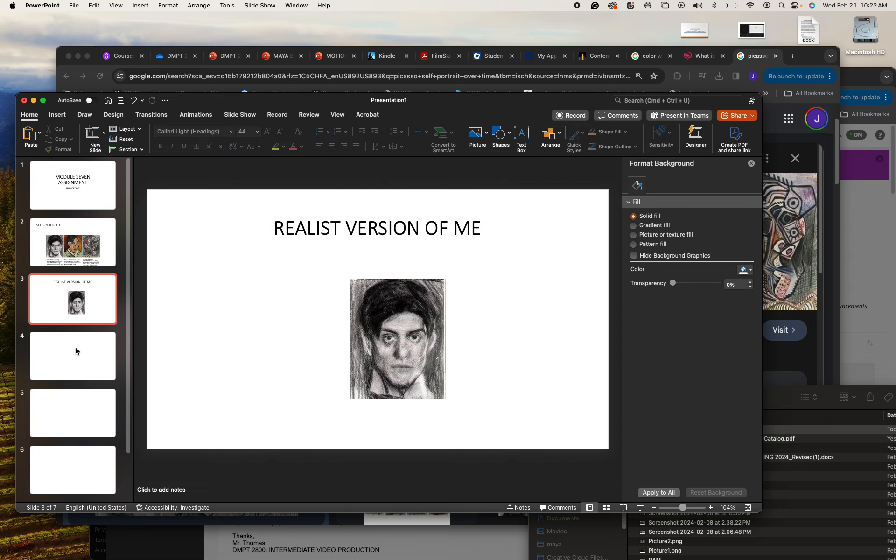
# - Paste the three-portrait picture onto slide 4
pyautogui.click(86, 257)
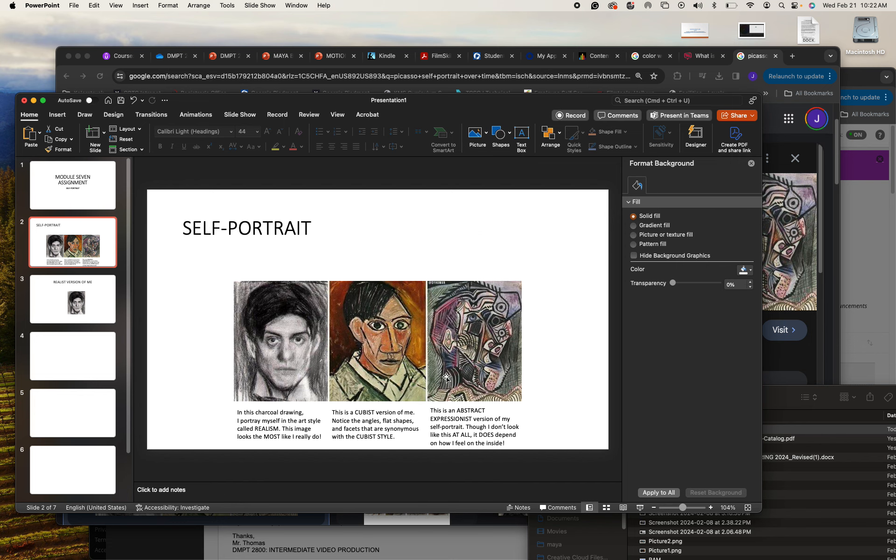
pyautogui.click(80, 359)
pyautogui.click(353, 349)
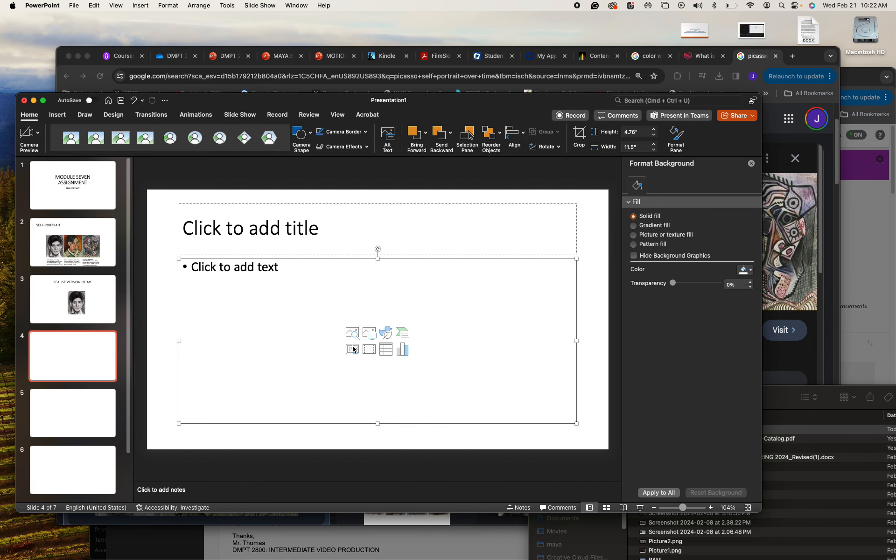
pyautogui.press('super+v')
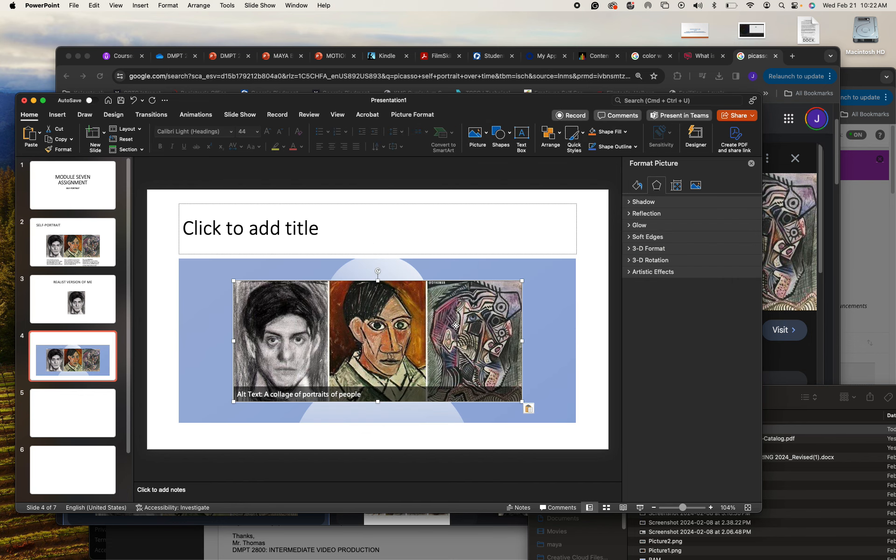
# - Crop the picture on slide 4 to the middle cubist portrait, about 2.87" wide, and remove the camera object behind it
pyautogui.click(587, 134)
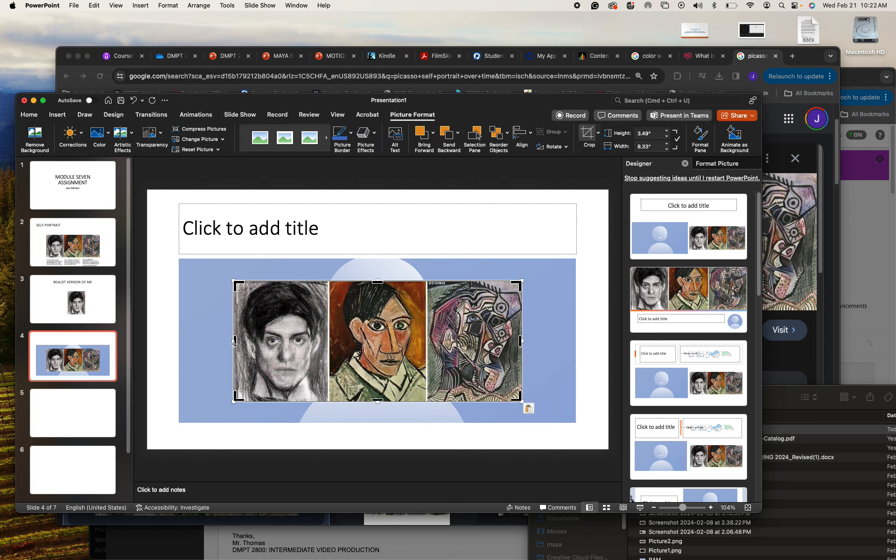
pyautogui.moveTo(234, 343); pyautogui.dragTo(329, 371)
pyautogui.moveTo(524, 340); pyautogui.dragTo(424, 341)
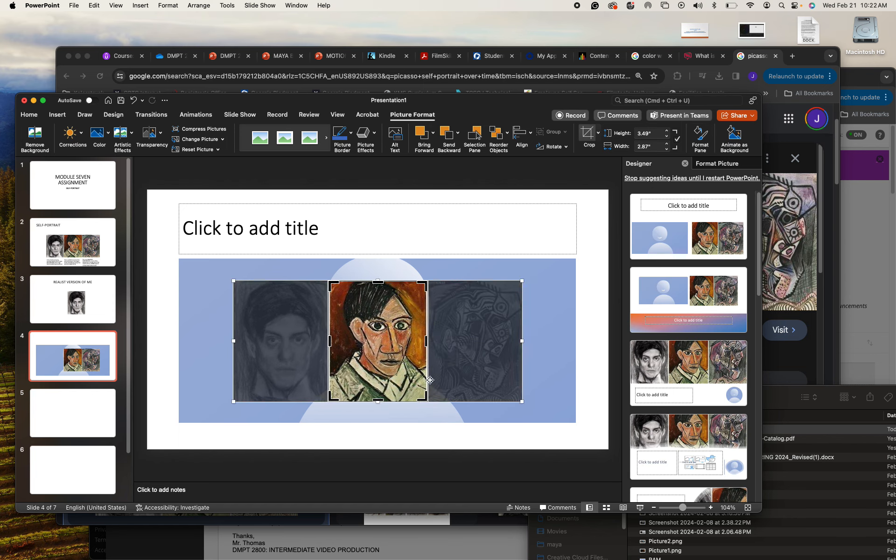
pyautogui.click(425, 437)
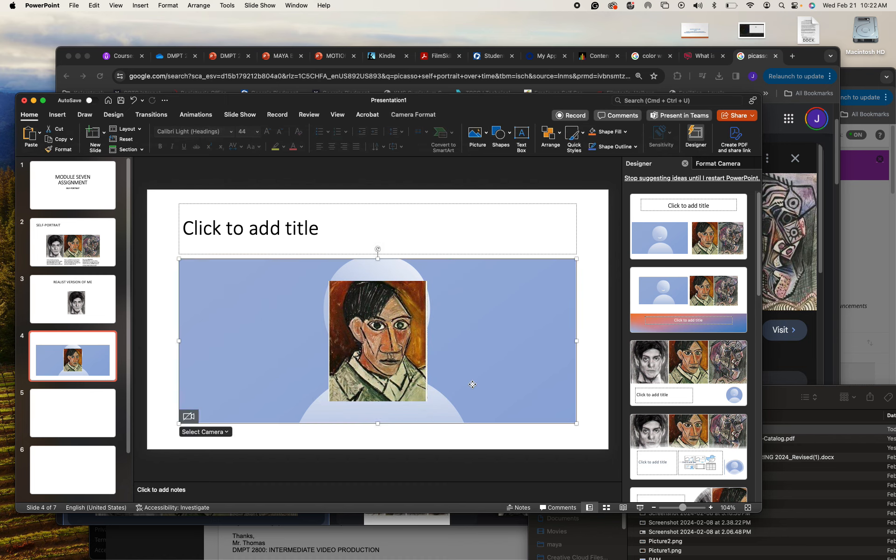
pyautogui.press('super+z')
# - Enter the title "CUBIST VERSION OF ME" on slide 4 and center it within its placeholder
pyautogui.click(294, 233)
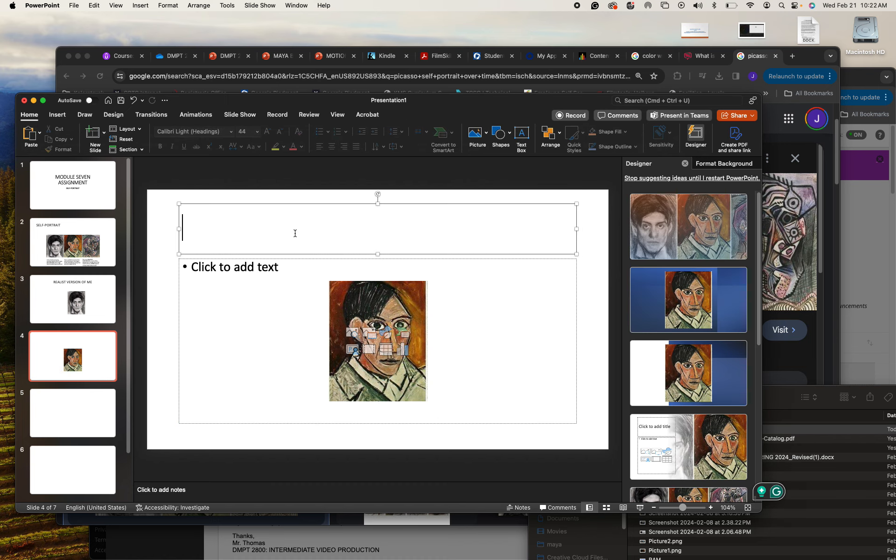
pyautogui.write('CUBIR')
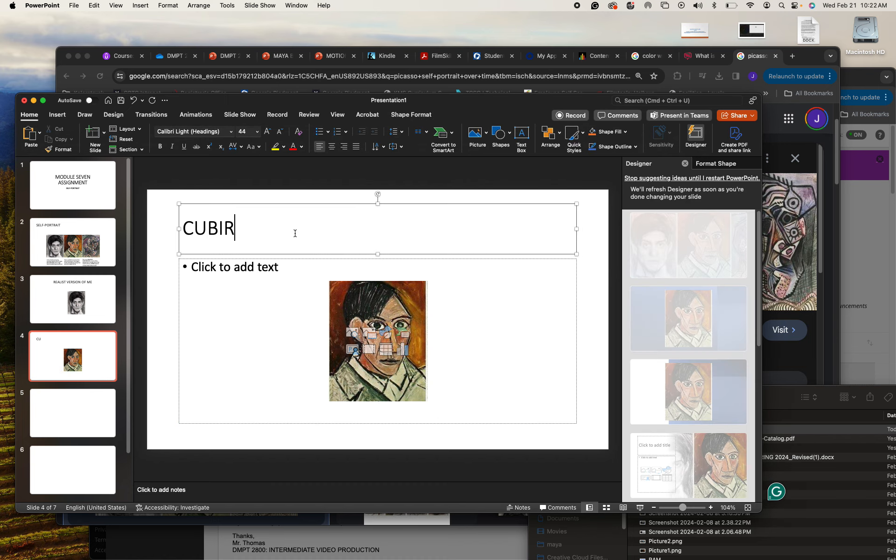
pyautogui.press('BackSpace')
pyautogui.write('ST VERSIOBN O')
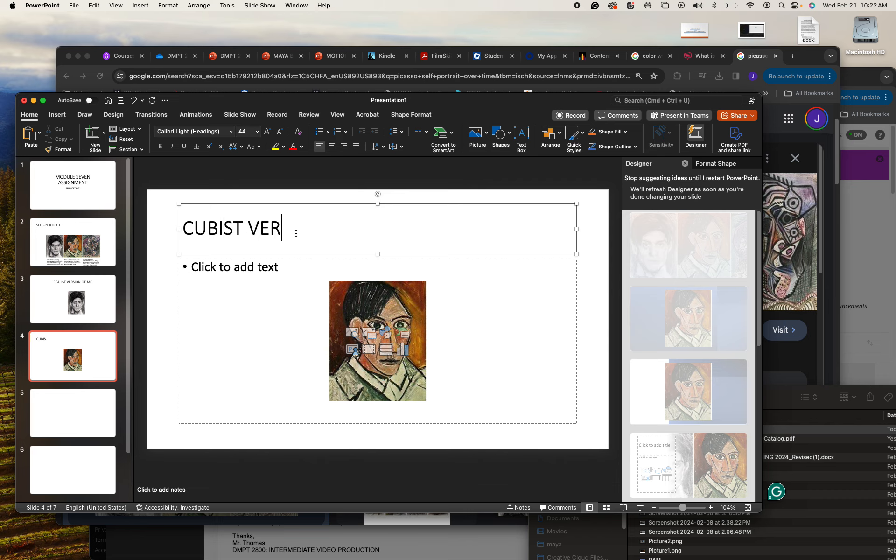
pyautogui.press('BackSpace')
pyautogui.press('BackSpace')
pyautogui.press('BackSpace')
pyautogui.press('BackSpace')
pyautogui.write('N OF ME')
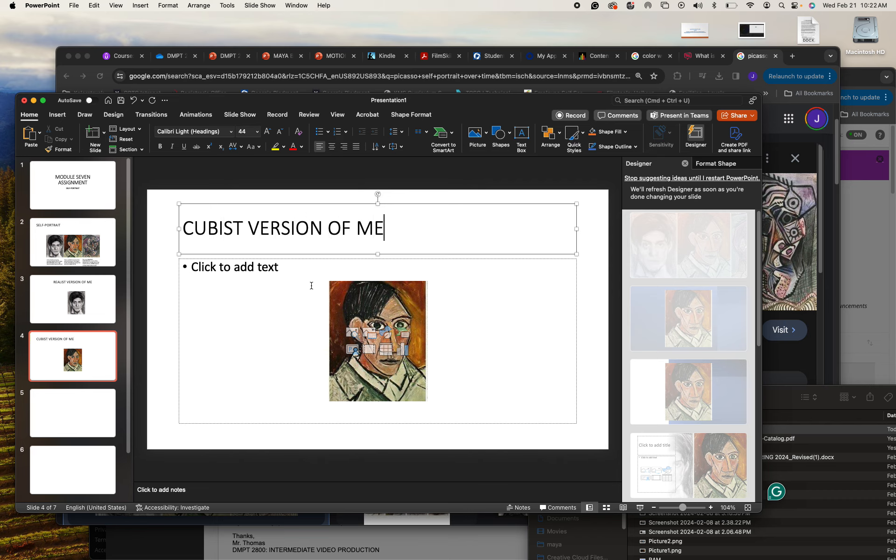
pyautogui.click(331, 147)
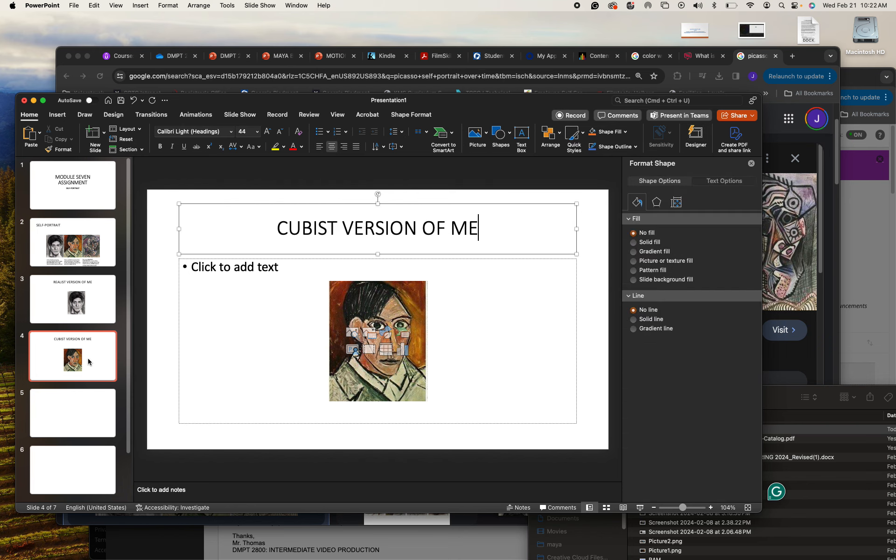
# - Paste the three-portrait picture into the content area of slide 5
pyautogui.click(102, 304)
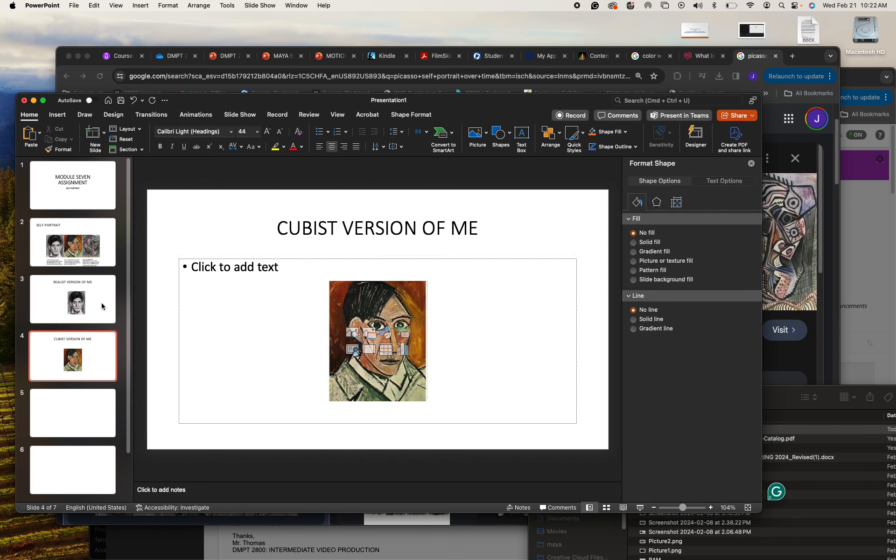
pyautogui.click(85, 404)
pyautogui.click(283, 373)
pyautogui.press('cmd+v')
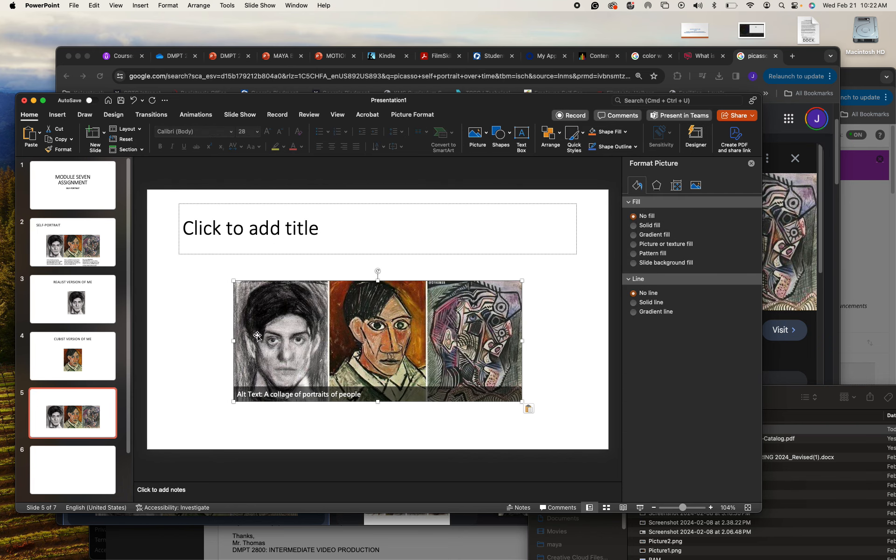
# - Crop the picture on slide 5 to the abstract portrait, about 2.77" wide, and move it near the middle beneath the title
pyautogui.doubleClick(384, 324)
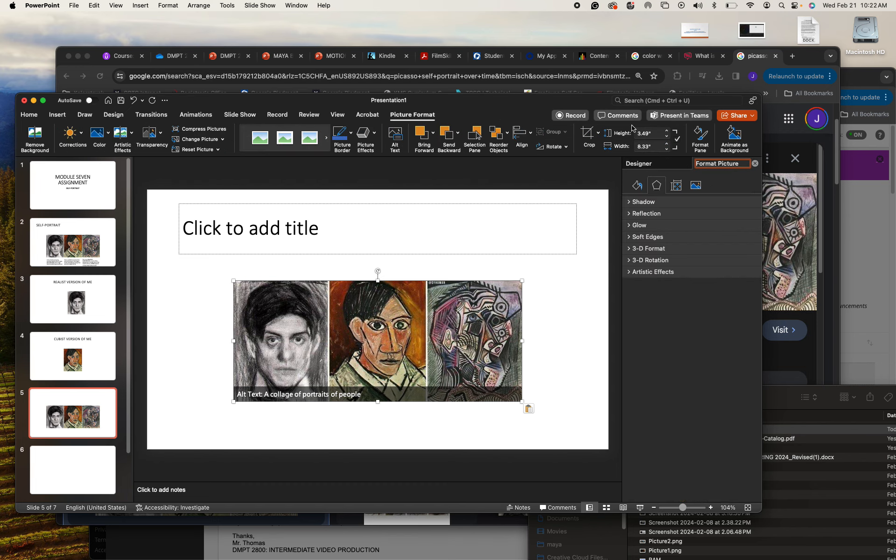
pyautogui.click(588, 134)
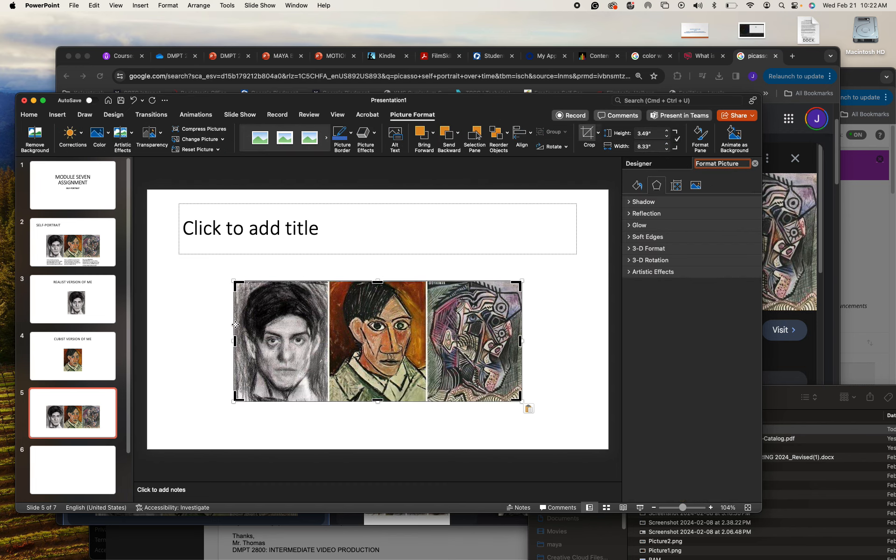
pyautogui.moveTo(234, 340); pyautogui.dragTo(427, 342)
pyautogui.click(579, 388)
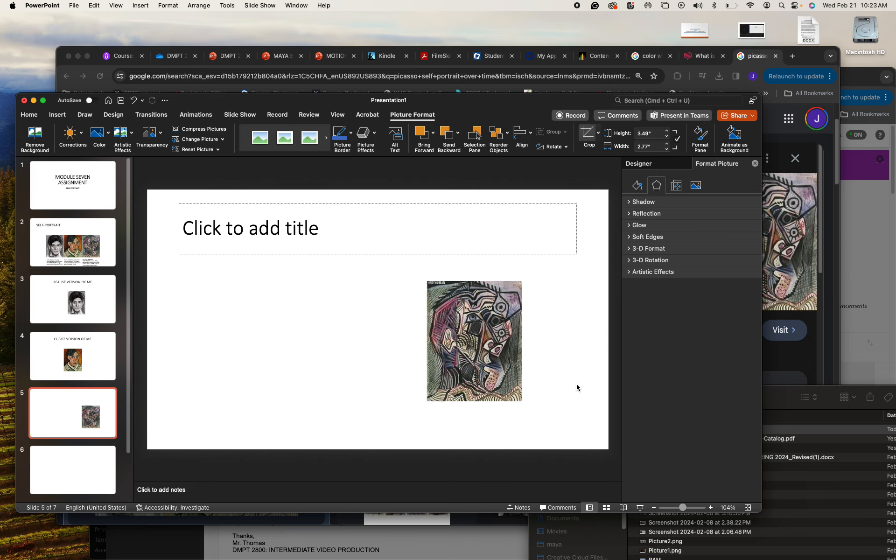
pyautogui.moveTo(504, 367); pyautogui.dragTo(395, 355)
# - Enter the centered title "ABSTRACT EXPRESSIONIST VERSION OF ME" on slide 5, applying the suggested spelling correction for "VERSION"
pyautogui.click(348, 216)
pyautogui.write('A')
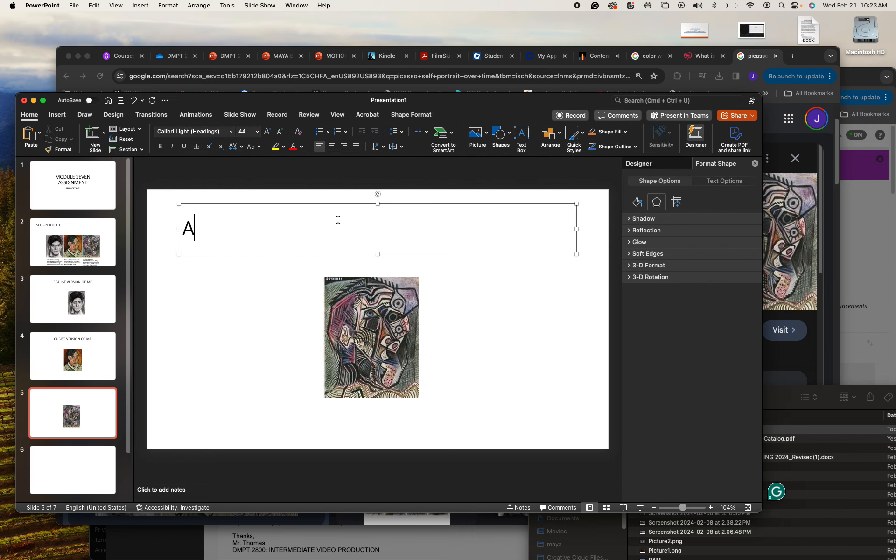
pyautogui.write('BSTRACT EX')
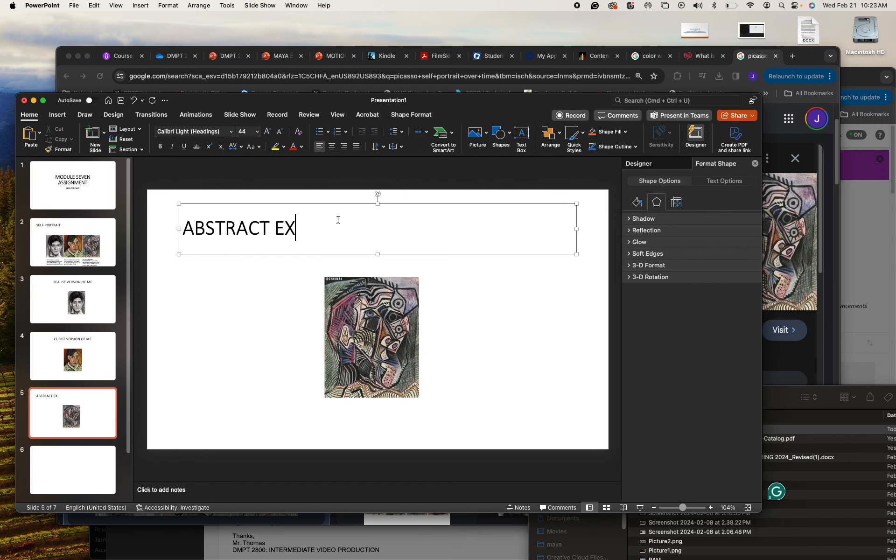
pyautogui.write('PRESSI')
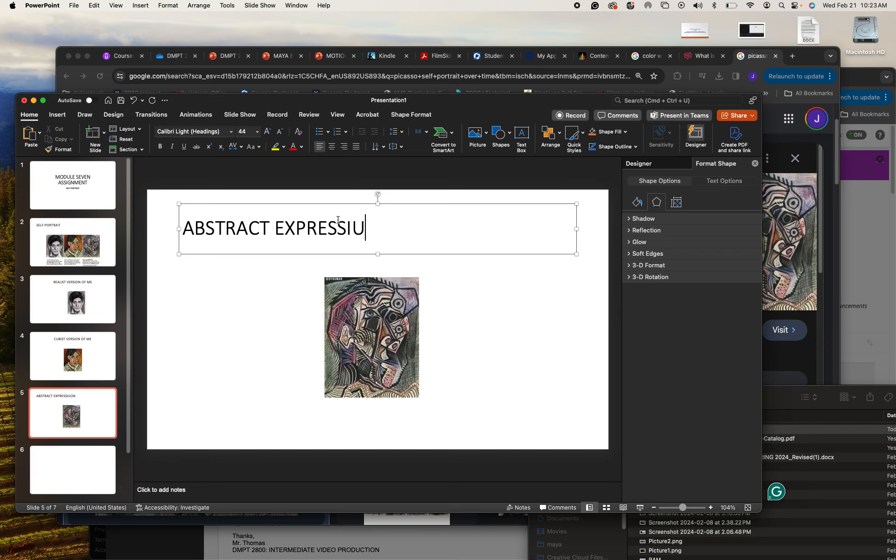
pyautogui.write('ONIST VCE')
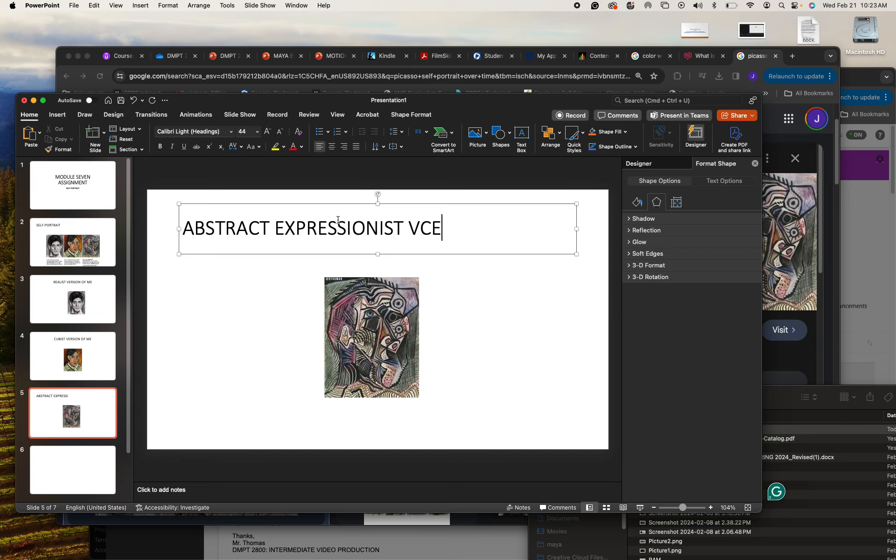
pyautogui.write('RSION OF ME')
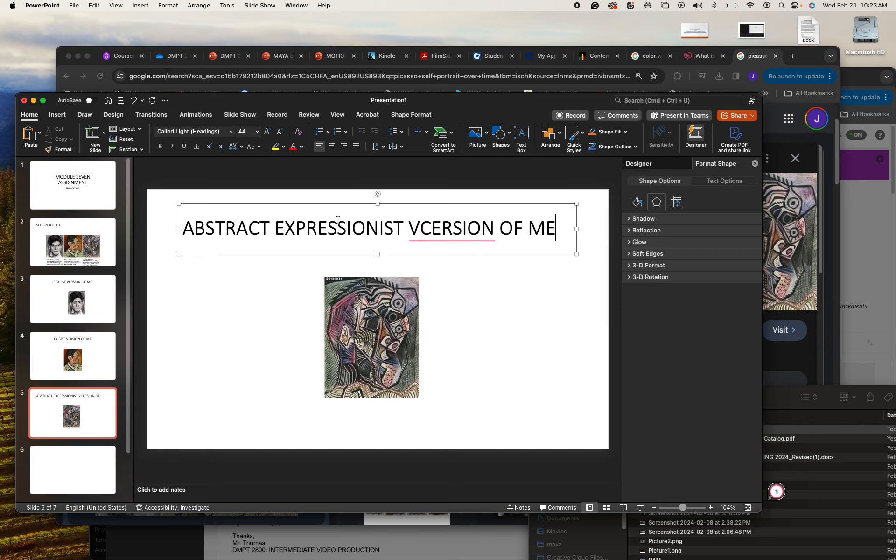
pyautogui.click(434, 230)
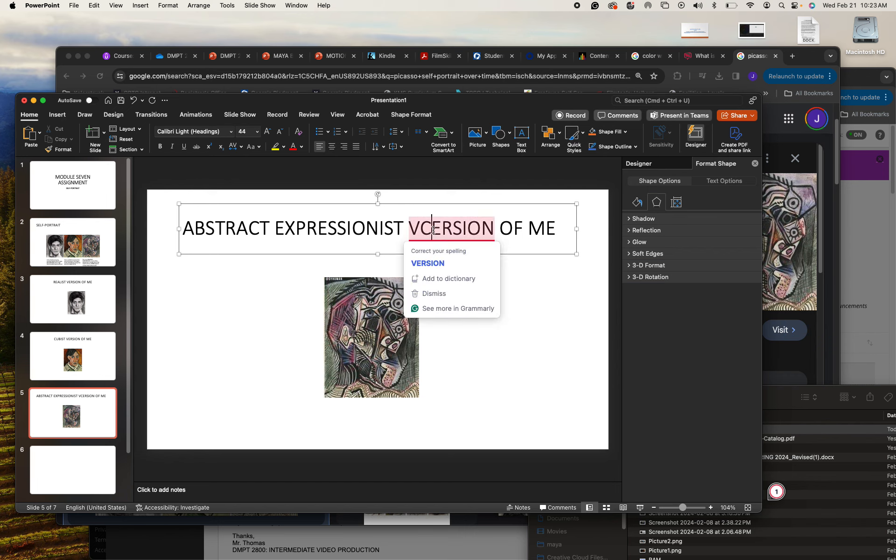
pyautogui.click(428, 263)
pyautogui.click(465, 358)
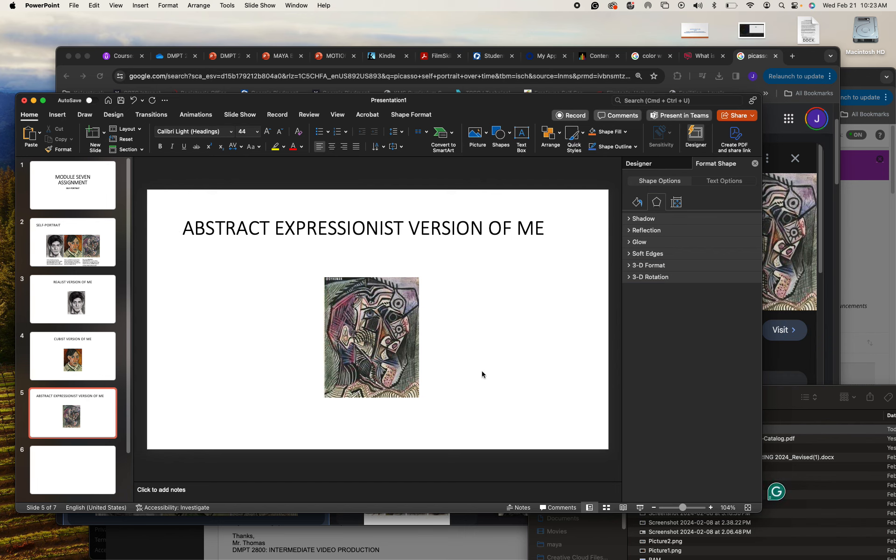
pyautogui.click(434, 239)
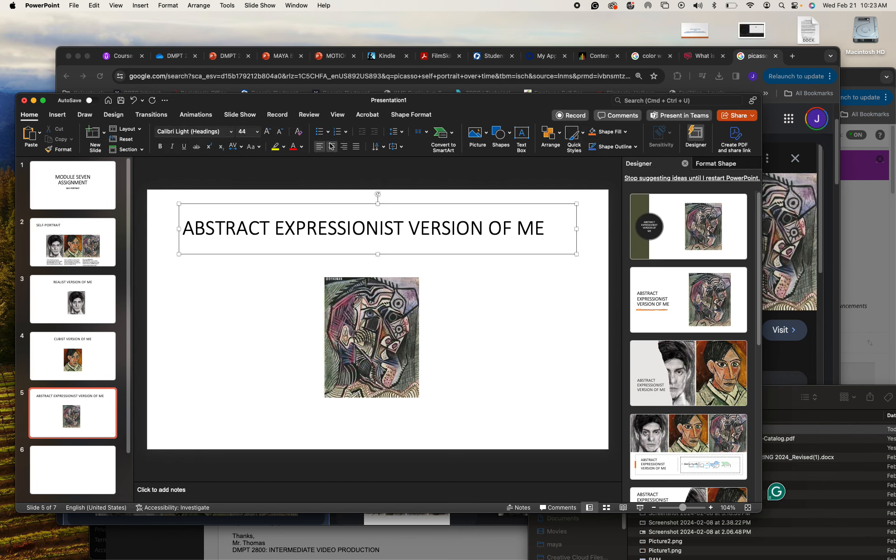
pyautogui.click(331, 147)
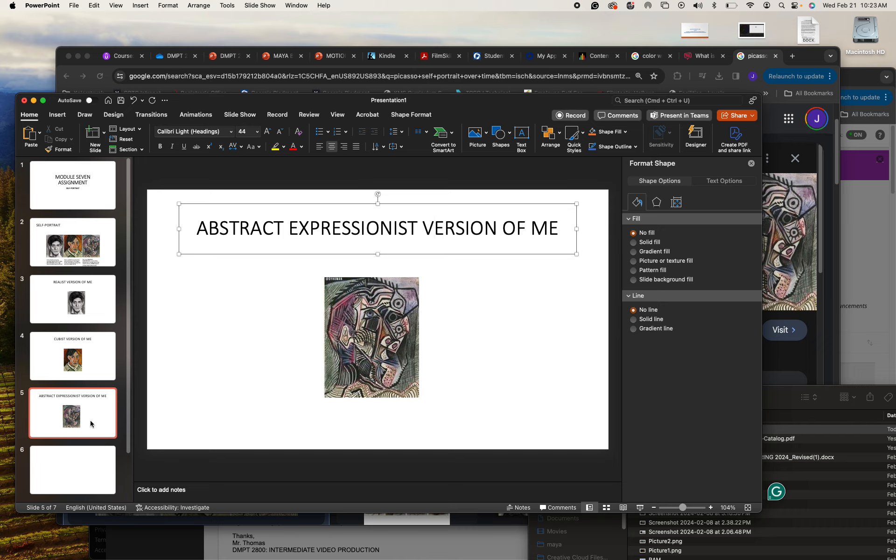
# - Insert a table with 2 columns and 7 rows into the content area of slide 6
pyautogui.click(82, 471)
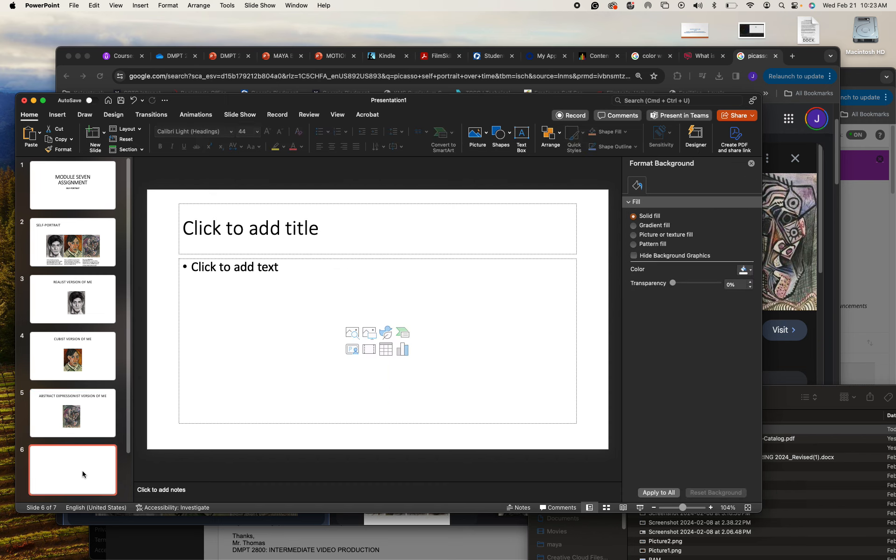
pyautogui.scroll(-2, 55, 429)
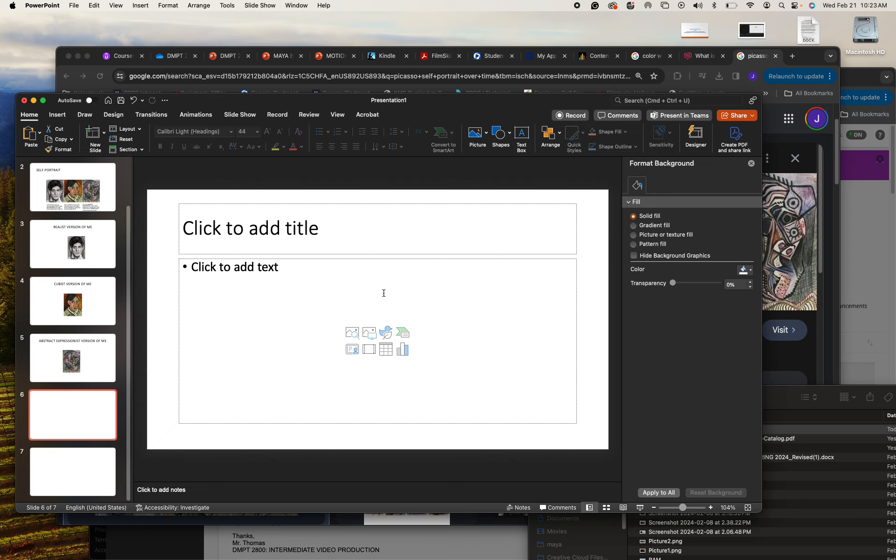
pyautogui.moveTo(416, 558)
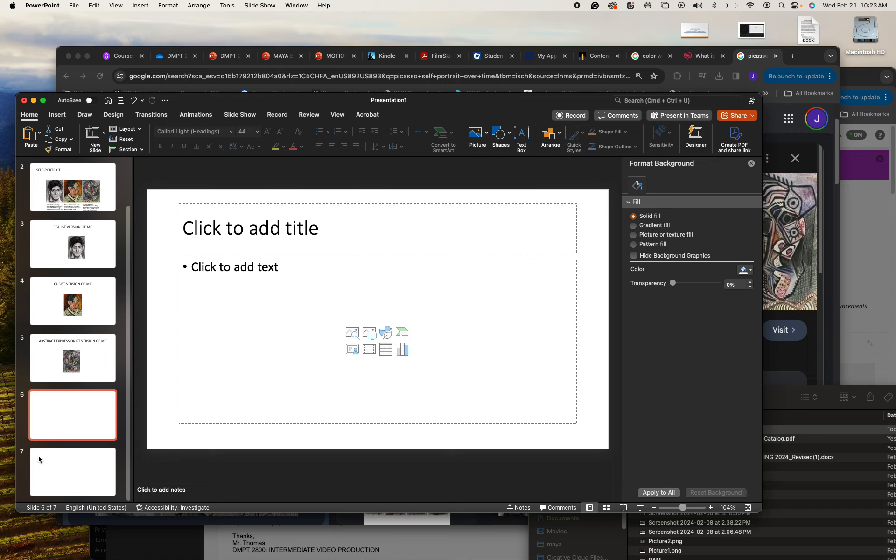
pyautogui.click(387, 350)
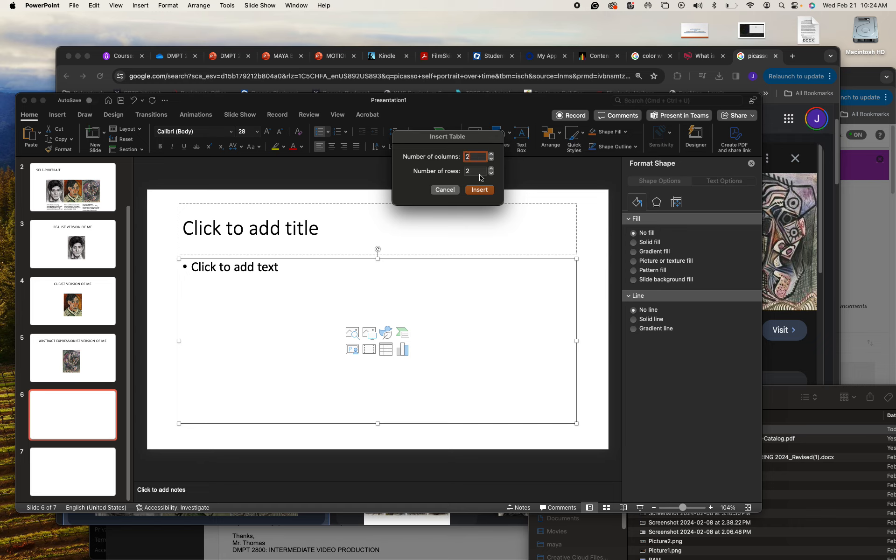
pyautogui.press('Tab')
pyautogui.click(485, 192)
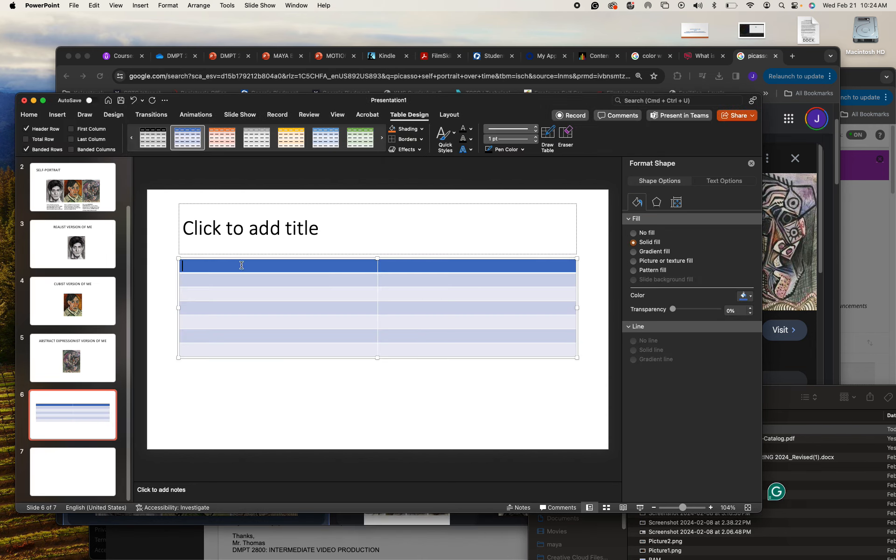
# - Fill the table's first column with the header ELEMENT OF DESIGN and the rows POINT, LINE, SHAPES, FORMS, COLOR and TONE
pyautogui.write('ELEMENT')
pyautogui.write(' OF DESIGN ')
pyautogui.write('POINT ')
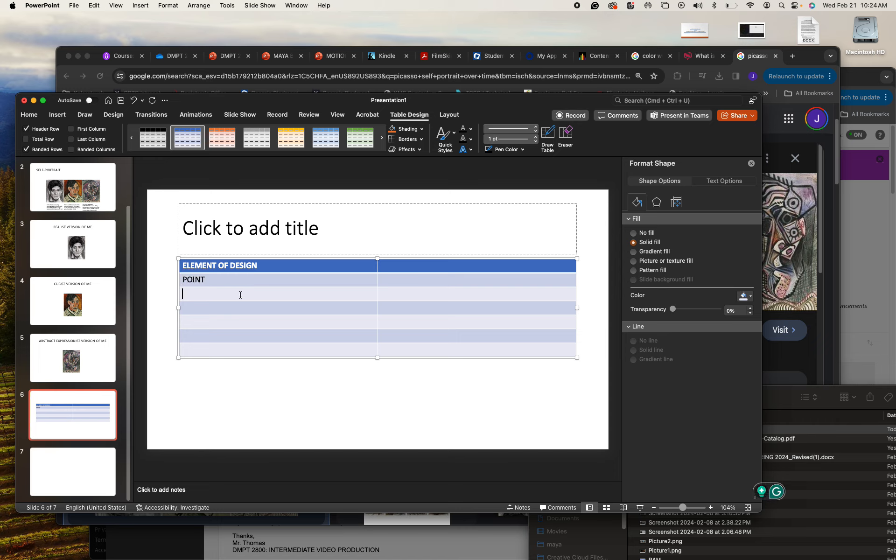
pyautogui.write('LINE ')
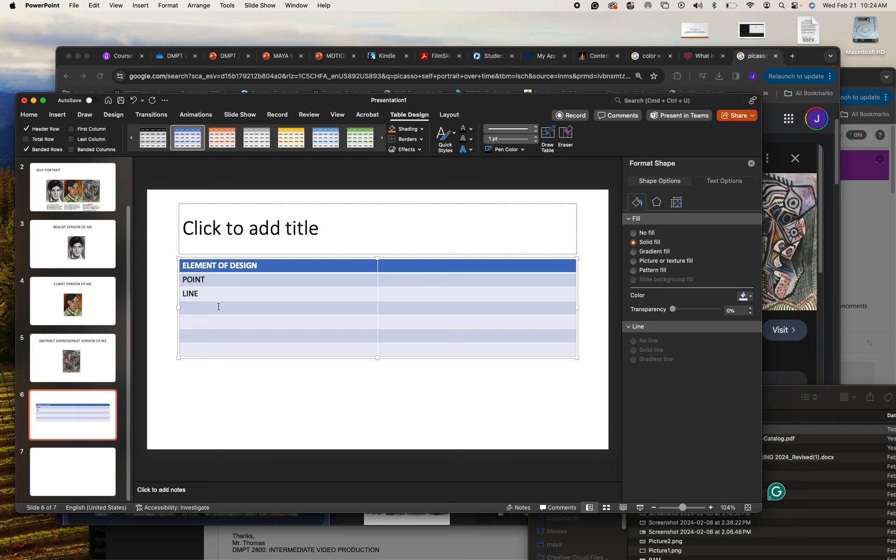
pyautogui.write('SHAPES')
pyautogui.click(205, 320)
pyautogui.write('FORMS')
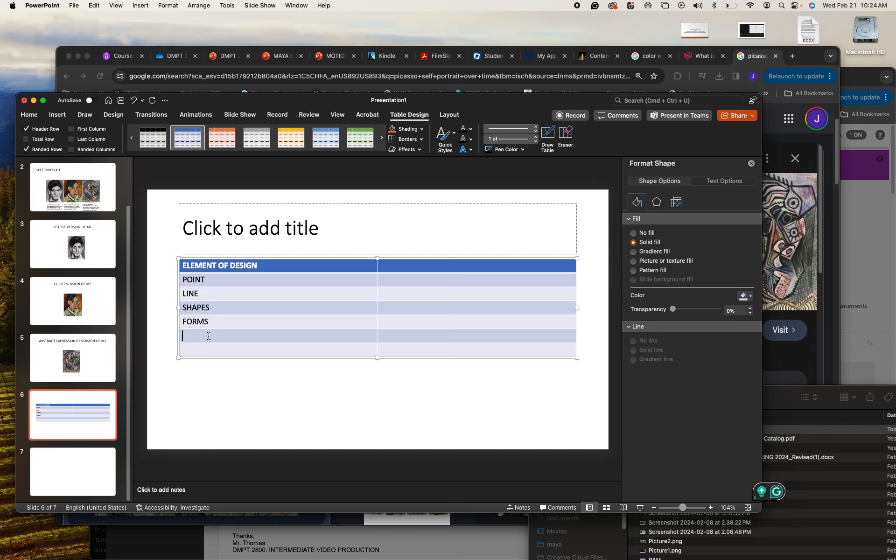
pyautogui.write('COLOR')
pyautogui.click(202, 350)
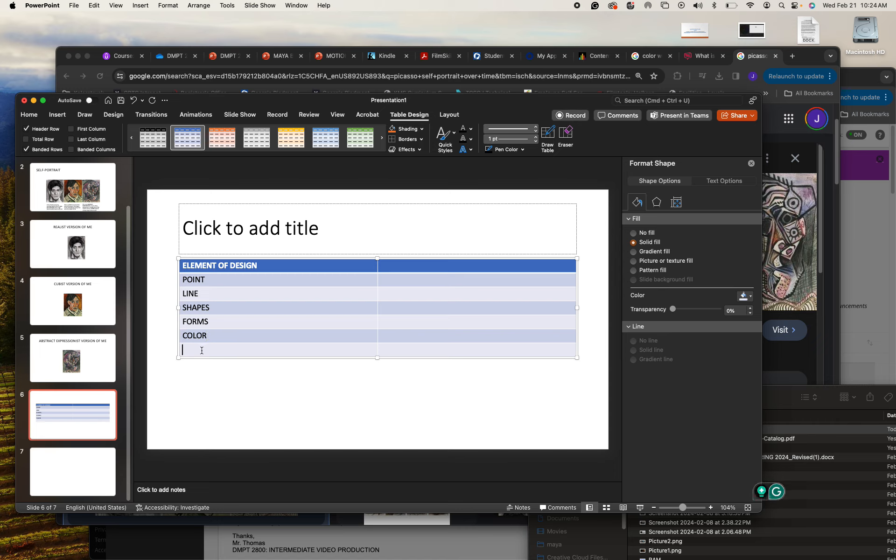
pyautogui.write('TONE')
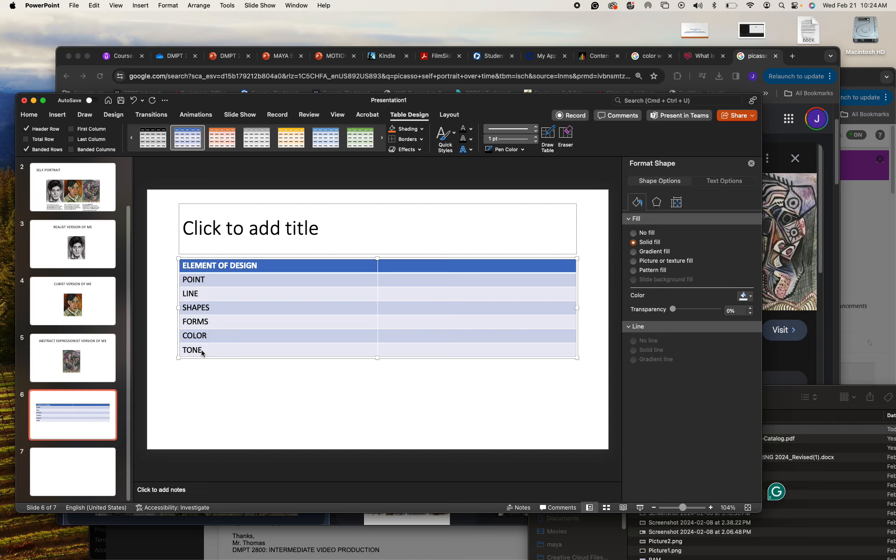
# - Add an eighth row to the end of the slide 6 table and enter TEXTURE in its first column
pyautogui.press('Tab')
pyautogui.click(197, 365)
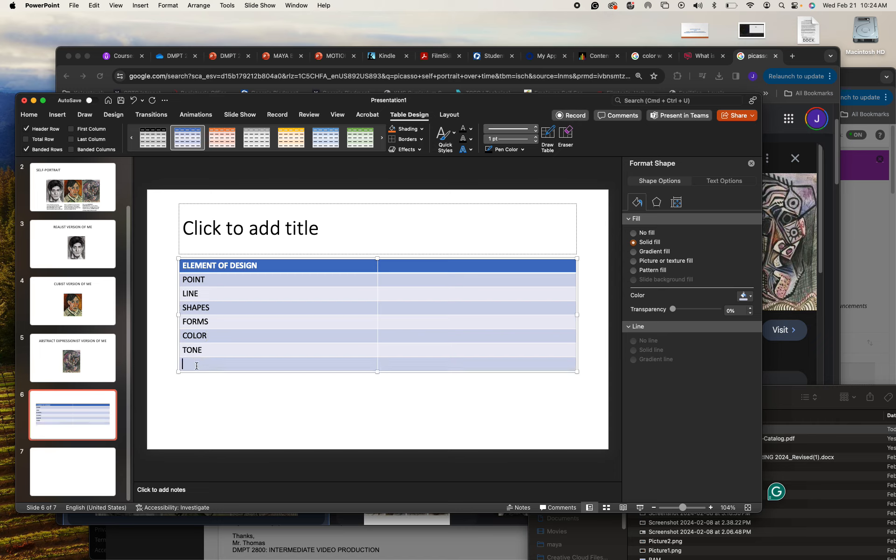
pyautogui.write('TEXTUR')
pyautogui.write('E')
# - Enter DEPICTION as the header of the table's second column
pyautogui.click(250, 283)
pyautogui.click(432, 279)
pyautogui.click(425, 264)
pyautogui.write('E')
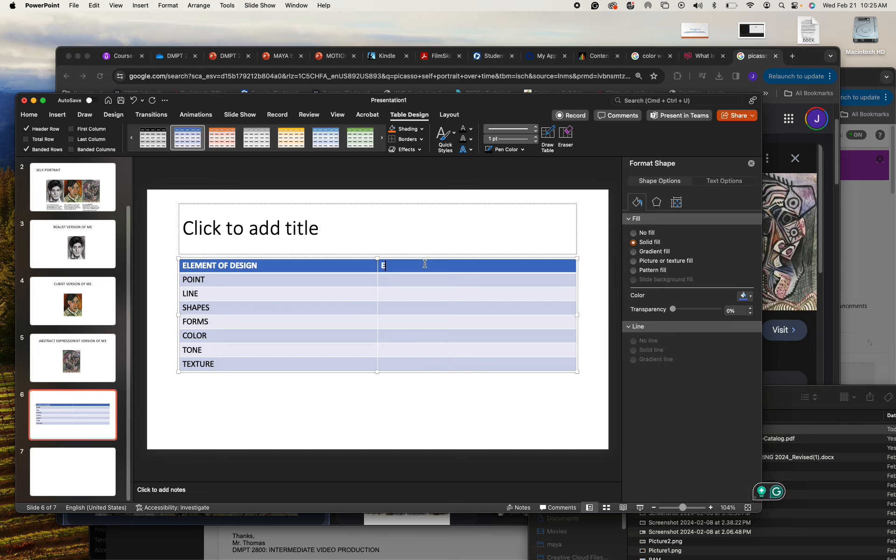
pyautogui.write('XEPLA')
pyautogui.press('BackSpace')
pyautogui.press('BackSpace')
pyautogui.press('BackSpace')
pyautogui.press('BackSpace')
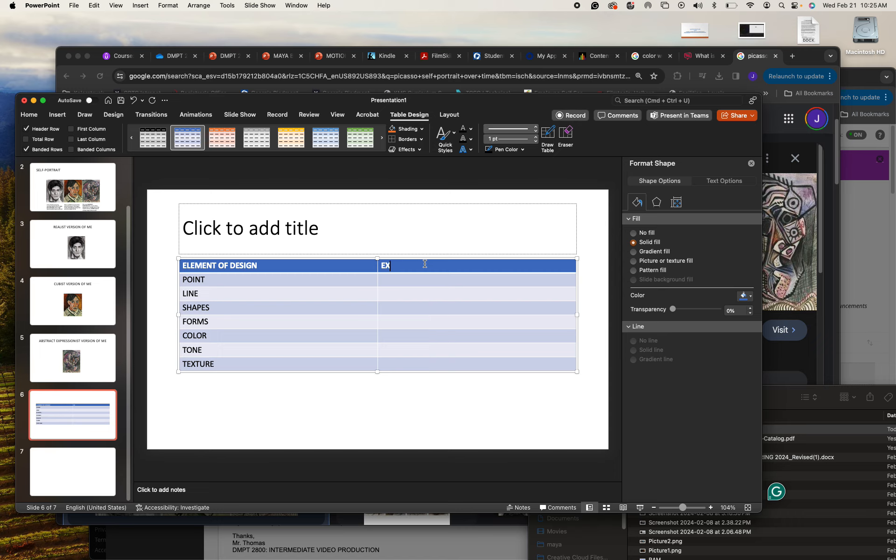
pyautogui.write('P')
pyautogui.press('BackSpace')
pyautogui.press('BackSpace')
pyautogui.press('BackSpace')
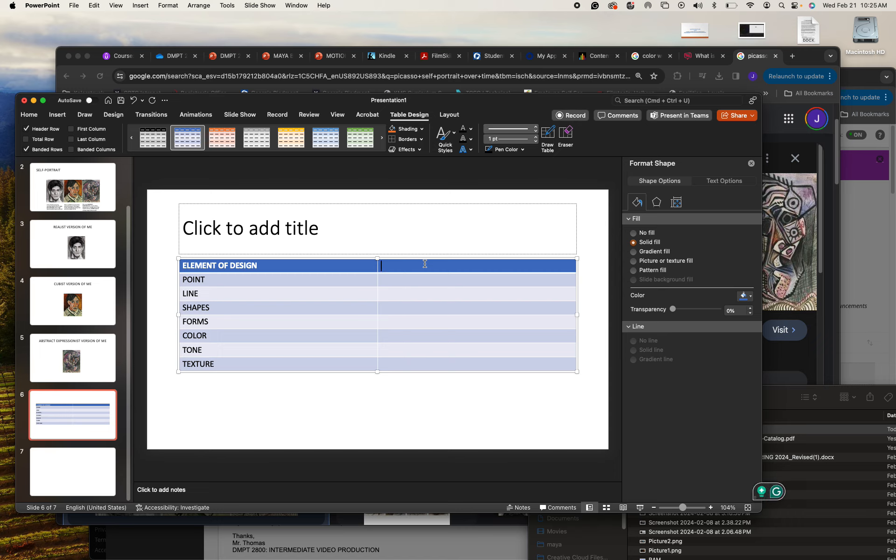
pyautogui.write('DEPICTION')
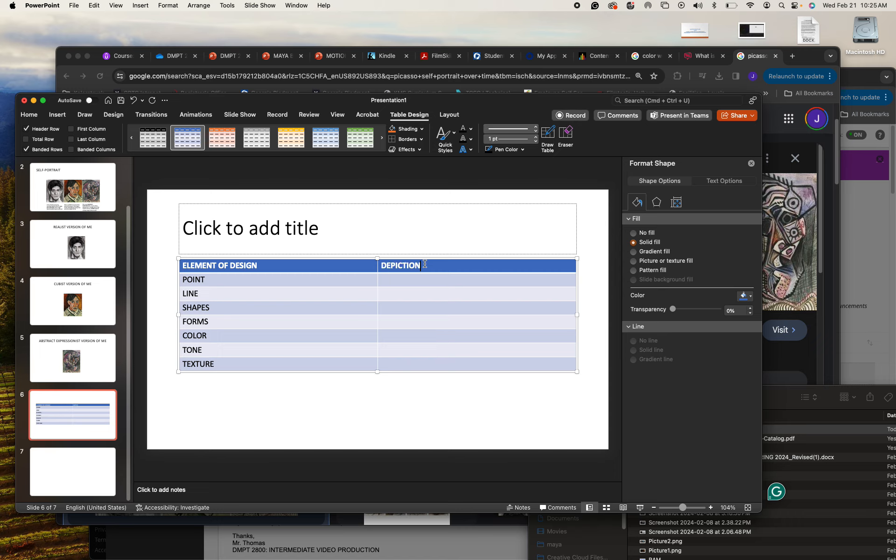
pyautogui.click(400, 279)
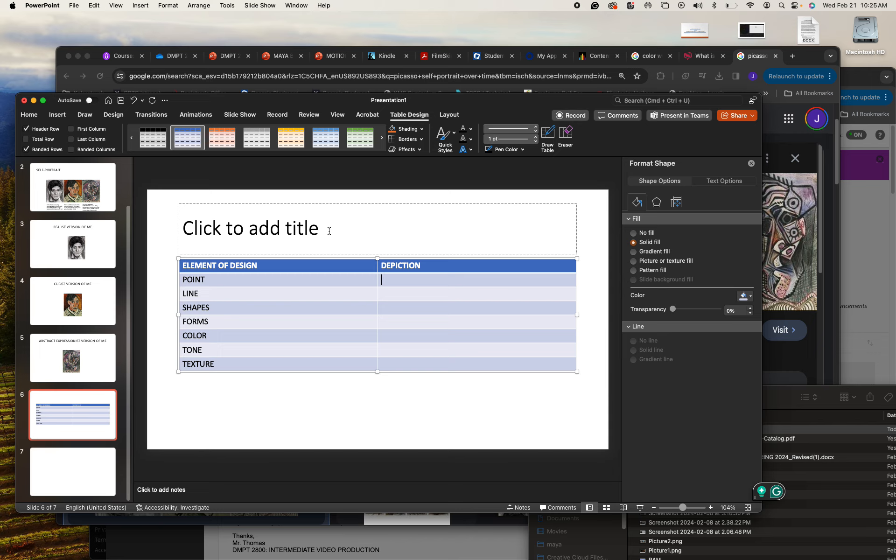
# - Review the realist, cubist and abstract expressionist portraits on slides 3 to 5, and return to the table on slide 6
pyautogui.click(73, 246)
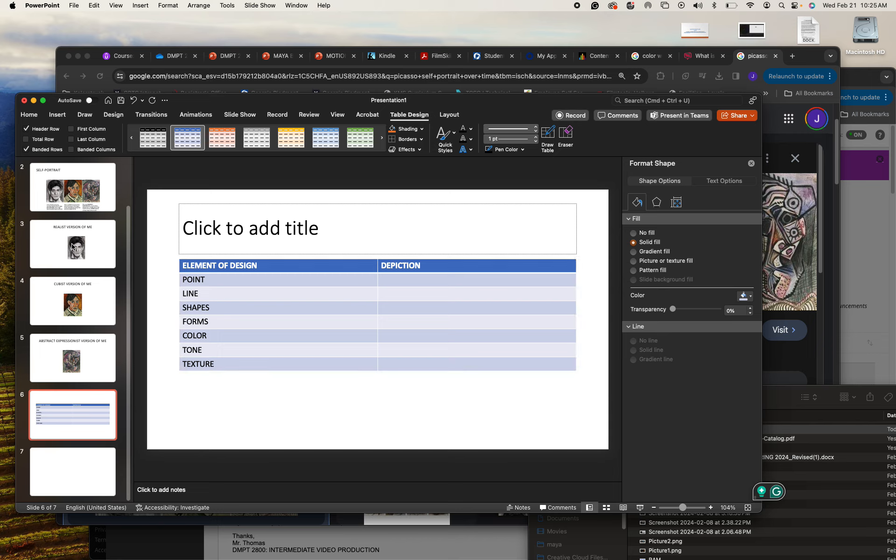
pyautogui.click(63, 303)
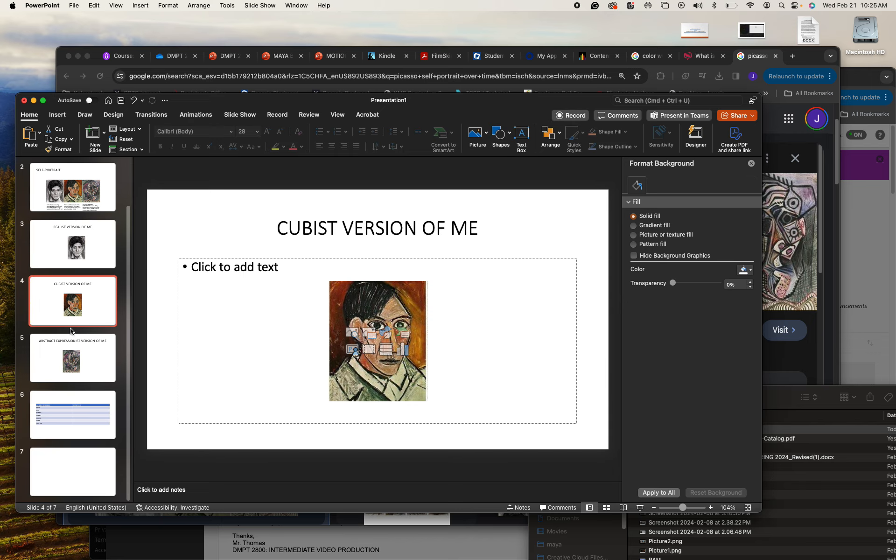
pyautogui.click(71, 353)
pyautogui.click(94, 414)
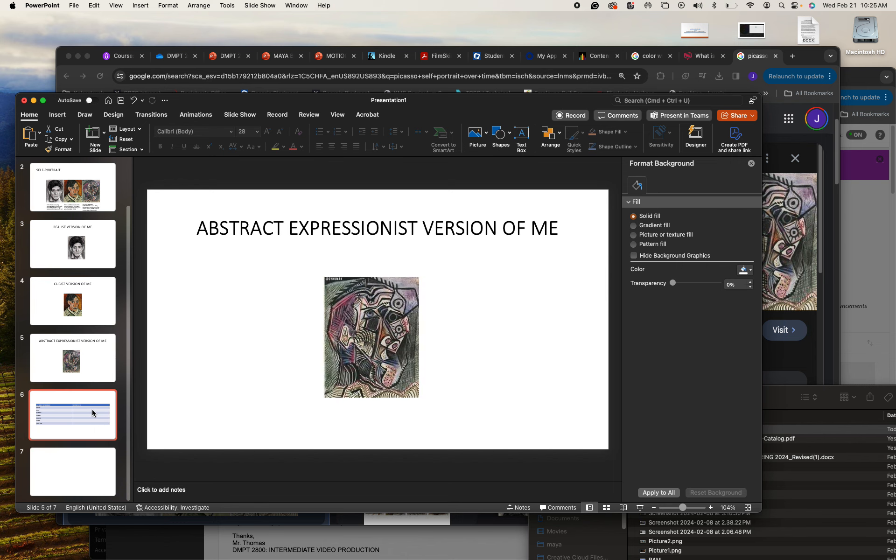
pyautogui.click(80, 256)
pyautogui.click(60, 316)
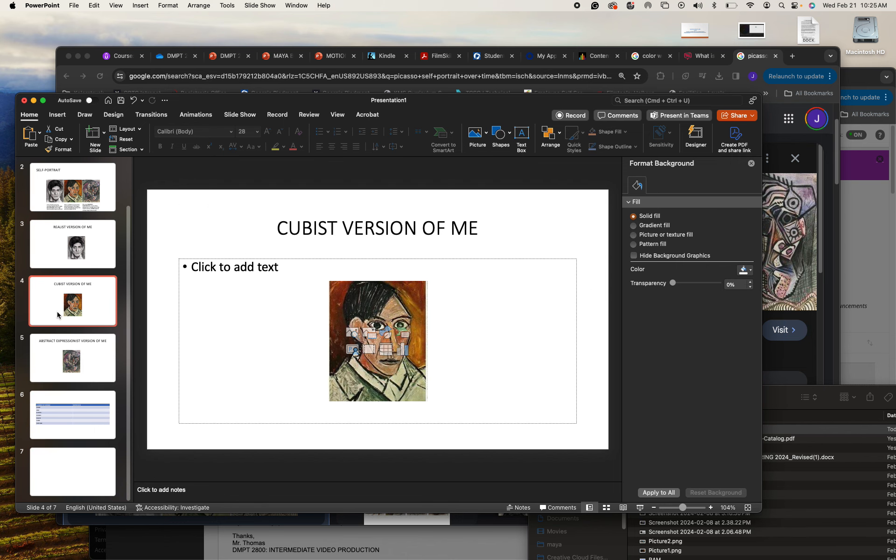
pyautogui.click(62, 368)
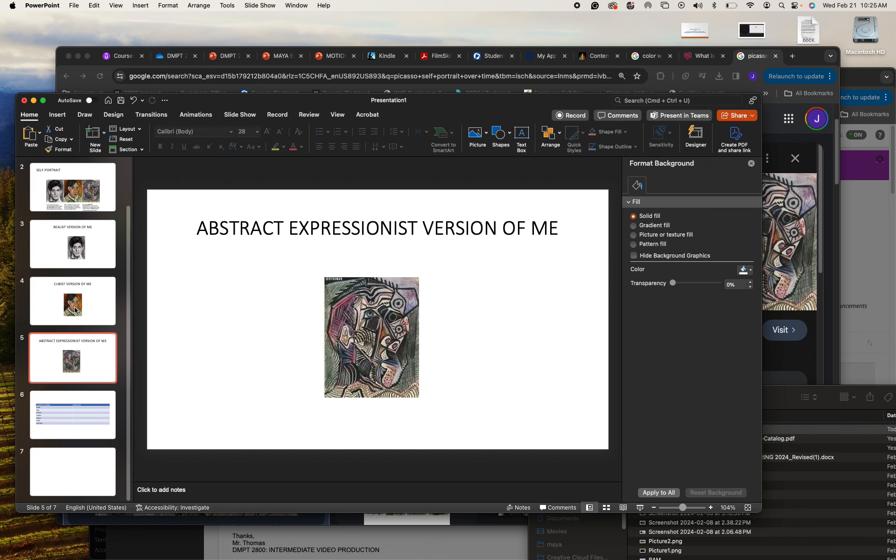
pyautogui.click(82, 292)
pyautogui.click(79, 232)
pyautogui.click(60, 318)
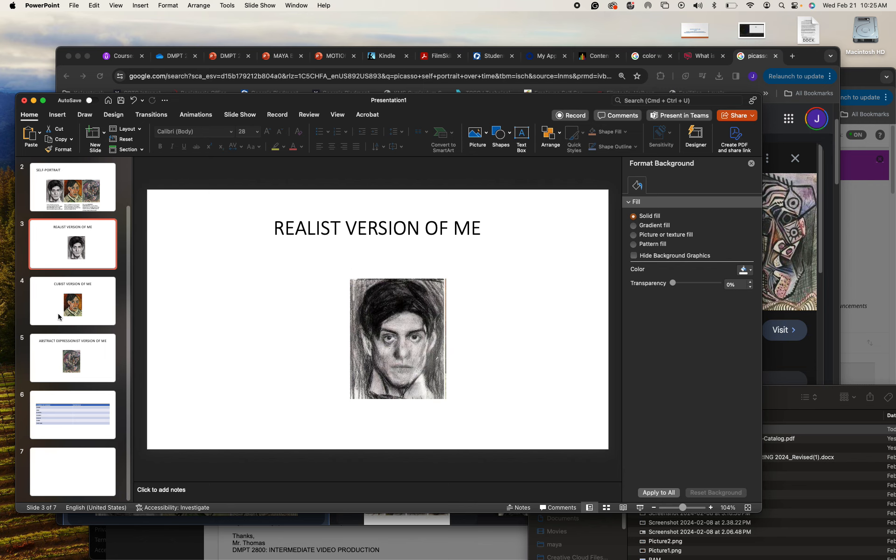
pyautogui.click(64, 364)
pyautogui.click(70, 412)
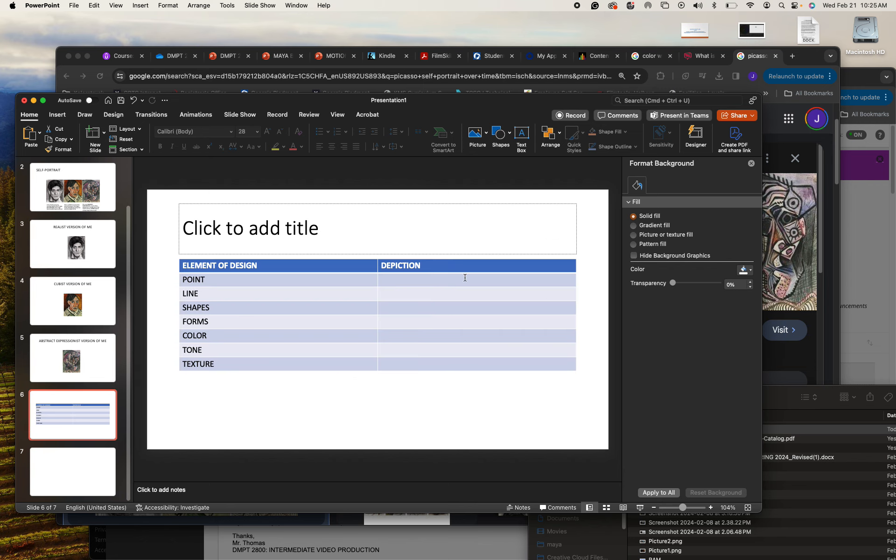
pyautogui.click(465, 278)
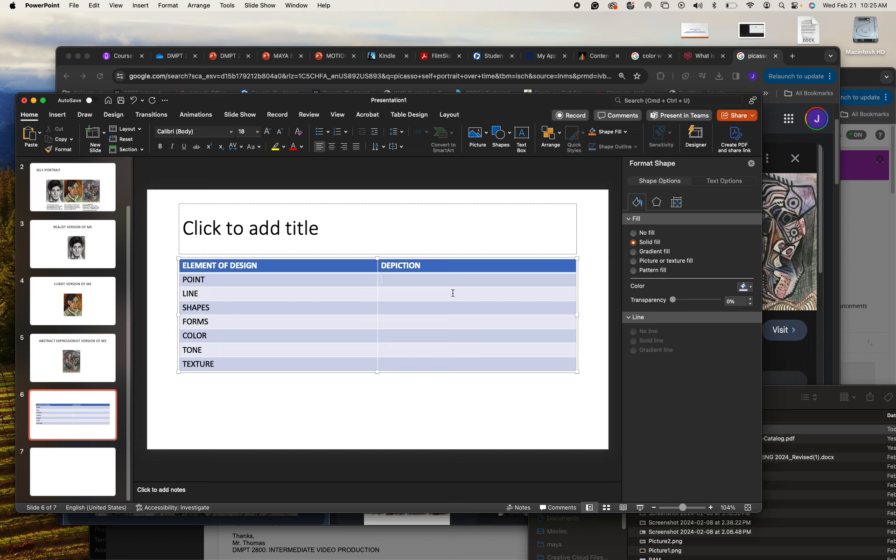
pyautogui.click(453, 294)
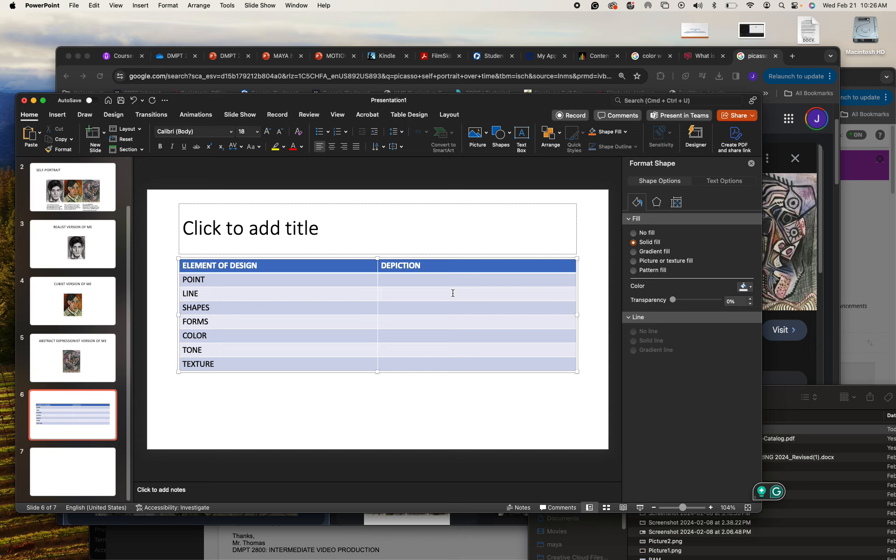
pyautogui.click(430, 307)
pyautogui.click(348, 415)
# - Enter the slide 6 title "PRINCIPLES AND ELEMENTS OF DESIGN CHART", applying the suggested spelling correction for "PRINCIPLES"
pyautogui.click(260, 236)
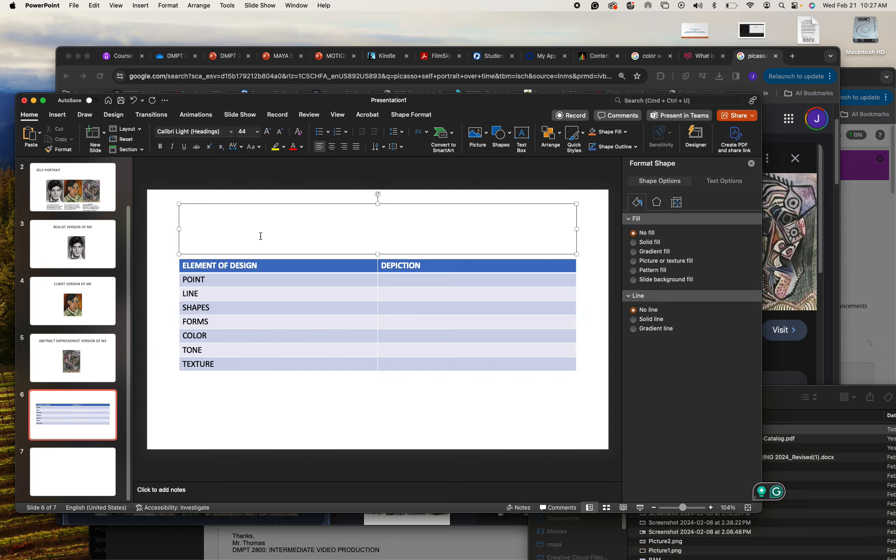
pyautogui.write('PRIUN')
pyautogui.press('BackSpace')
pyautogui.press('BackSpace')
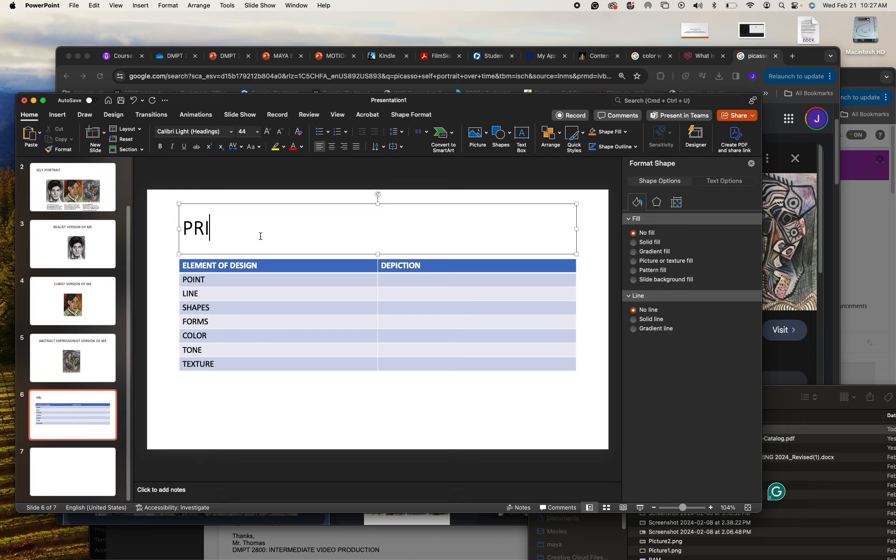
pyautogui.write('NCIUPLES')
pyautogui.press('BackSpace')
pyautogui.press('BackSpace')
pyautogui.press('BackSpace')
pyautogui.press('BackSpace')
pyautogui.press('BackSpace')
pyautogui.press('BackSpace')
pyautogui.write('INCPLE')
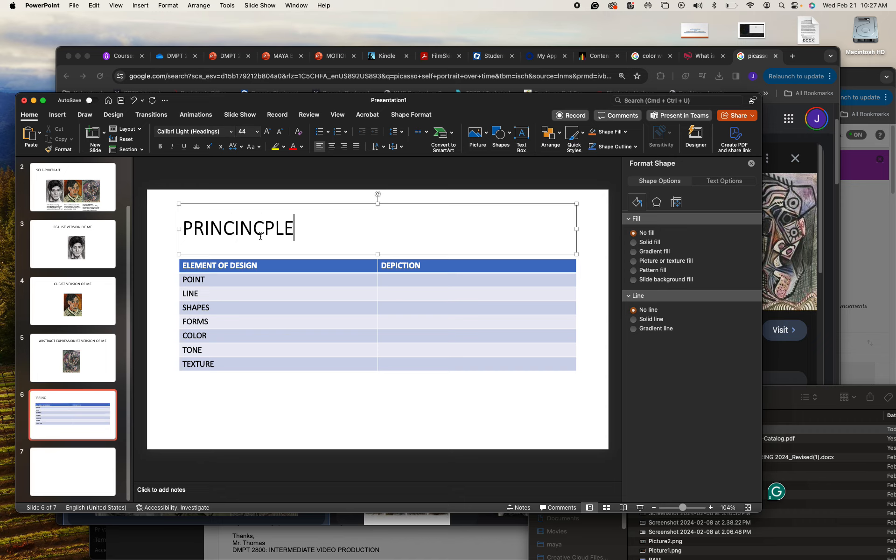
pyautogui.write('S AND ELEMENTS OF D')
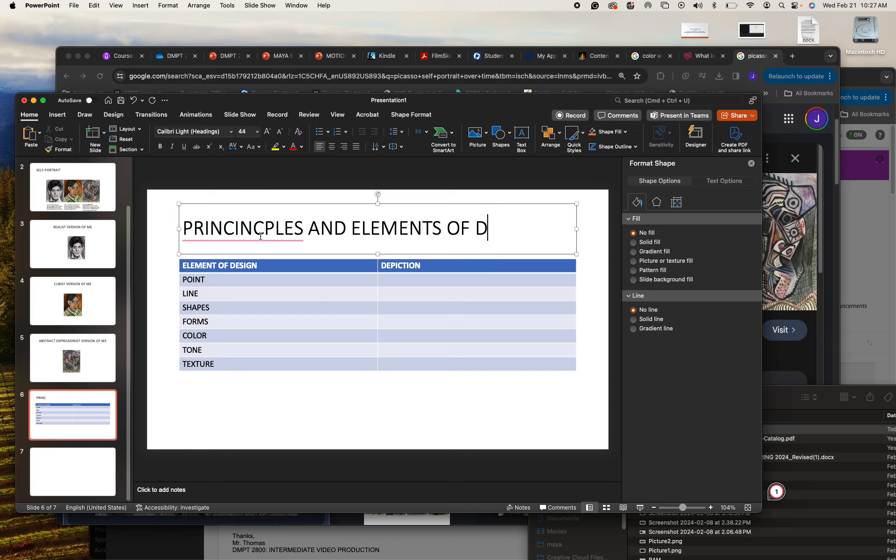
pyautogui.write('ESIGN CHAR')
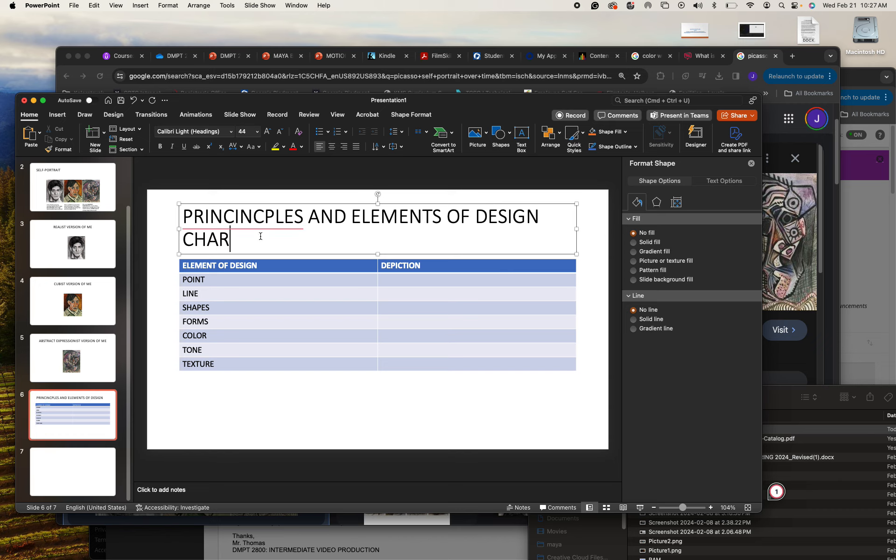
pyautogui.write('T')
pyautogui.click(223, 216)
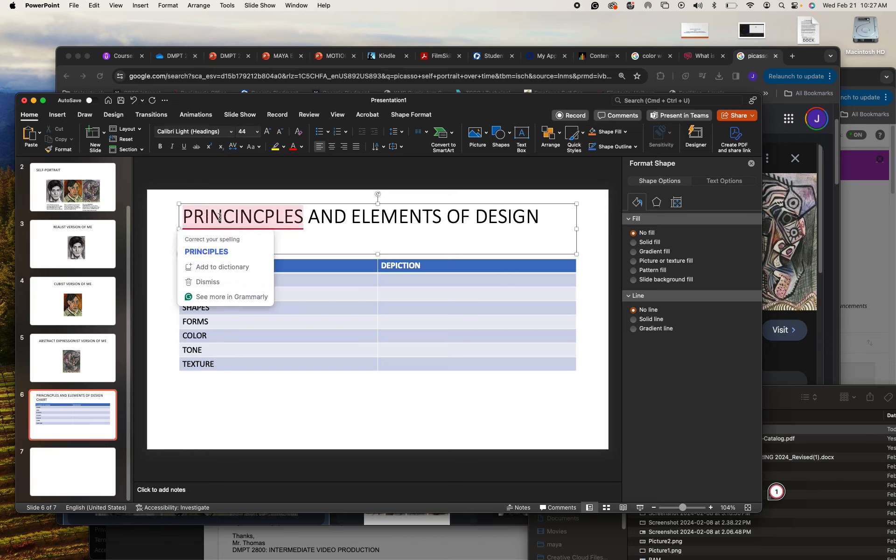
pyautogui.click(215, 247)
pyautogui.click(284, 309)
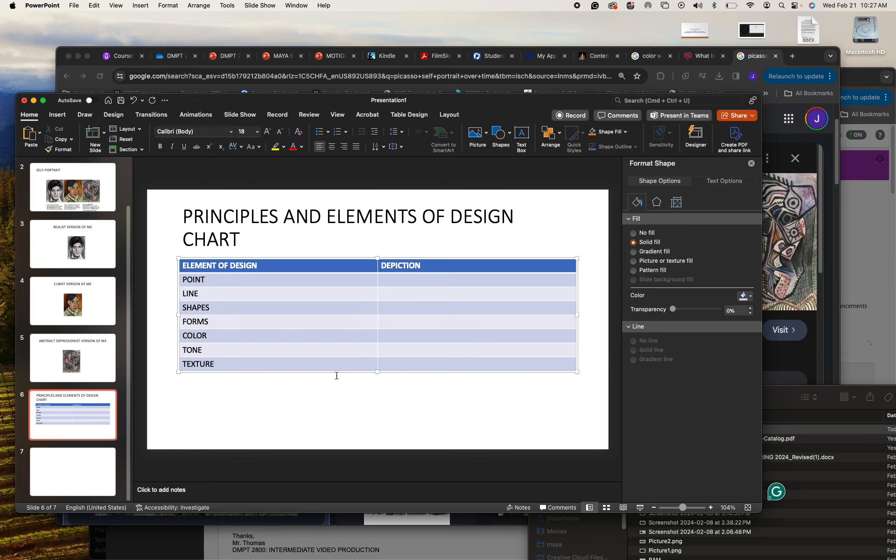
# - Try pasting the copied portrait collage into the content area of slide 7, and undo the paste
pyautogui.click(75, 471)
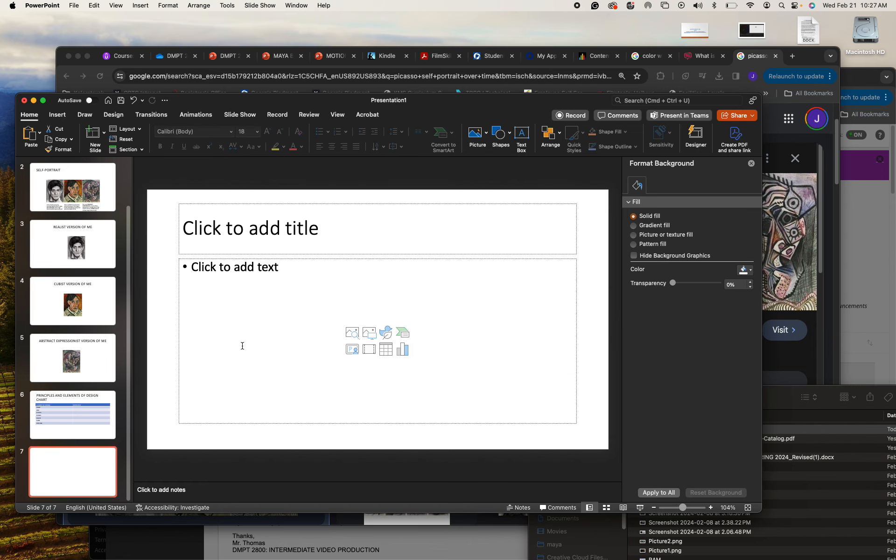
pyautogui.click(243, 346)
pyautogui.press('super+v')
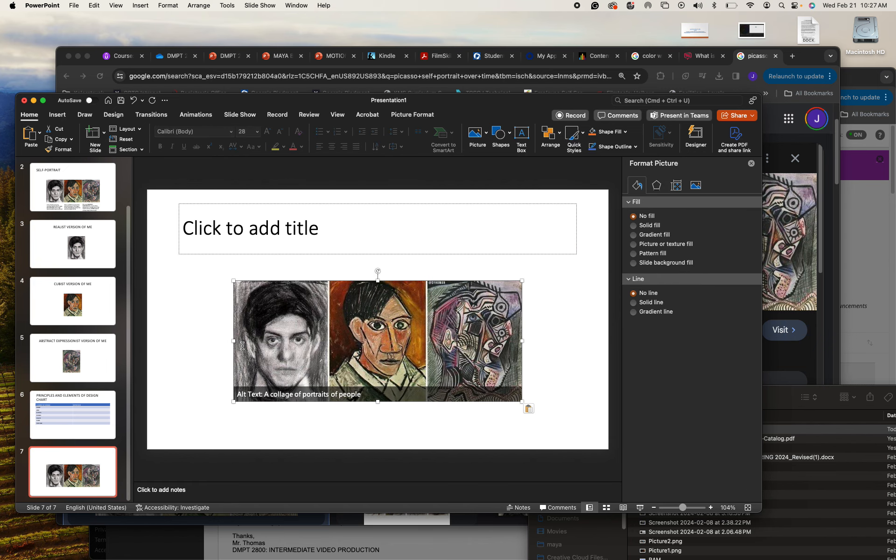
pyautogui.press('super+z')
# - Try copying the elements table from slide 6 into the content area of slide 7, and undo the paste
pyautogui.click(40, 404)
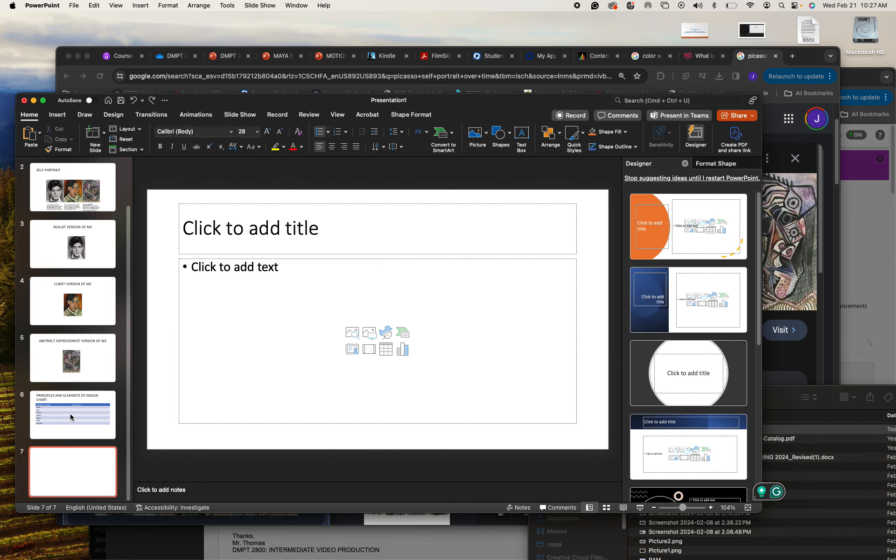
pyautogui.click(271, 297)
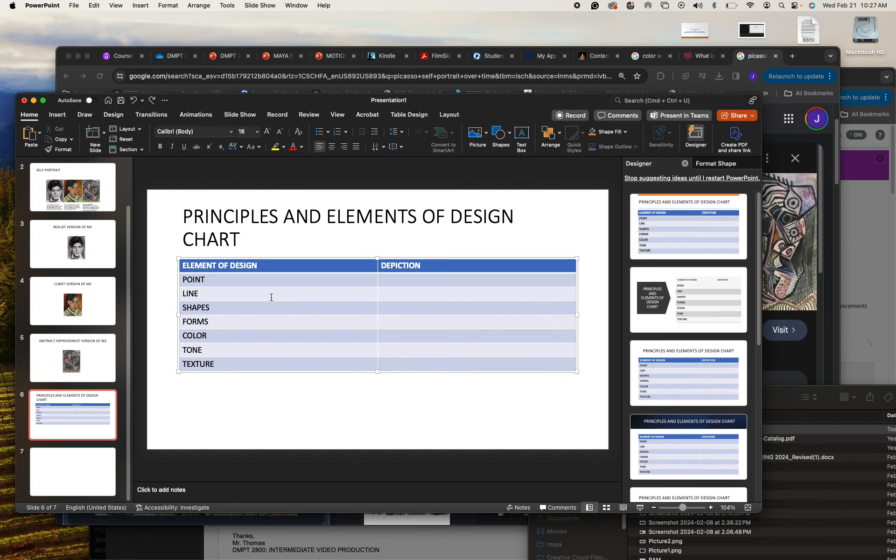
pyautogui.rightClick(263, 260)
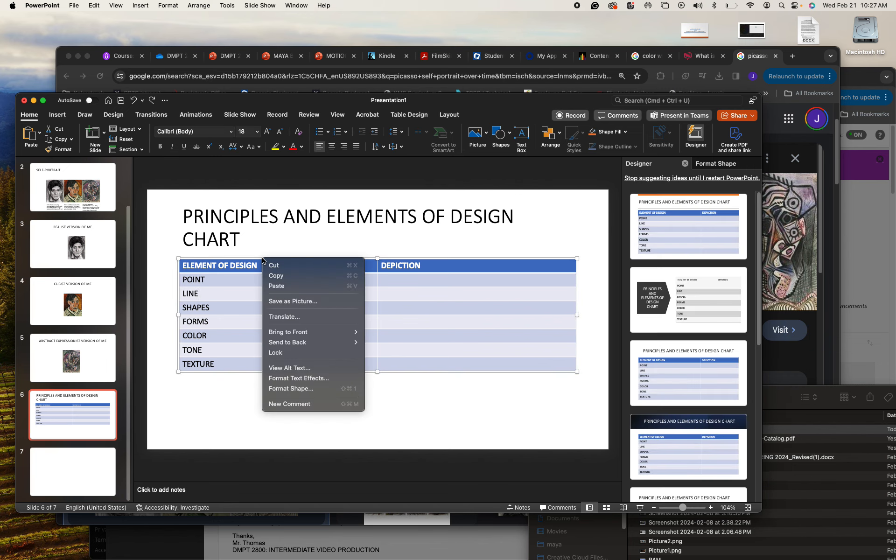
pyautogui.click(276, 276)
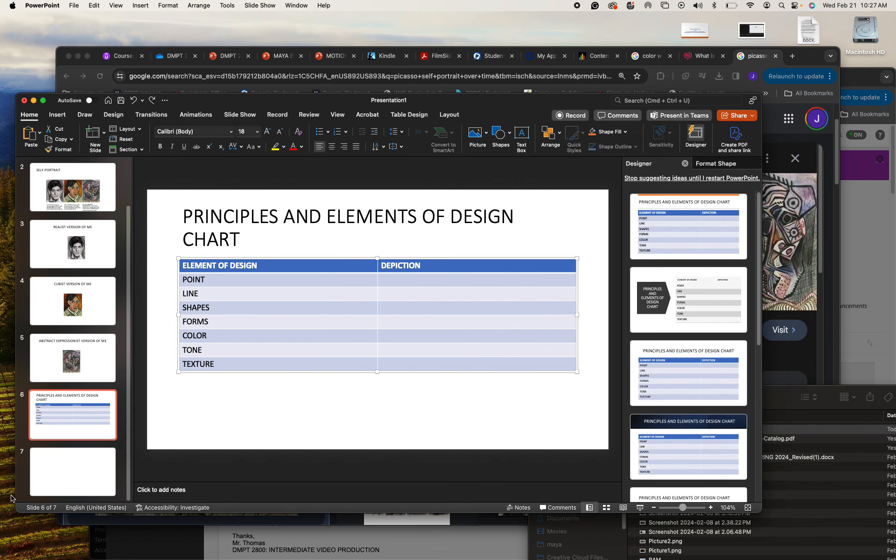
pyautogui.click(67, 480)
pyautogui.click(252, 363)
pyautogui.press('super+v')
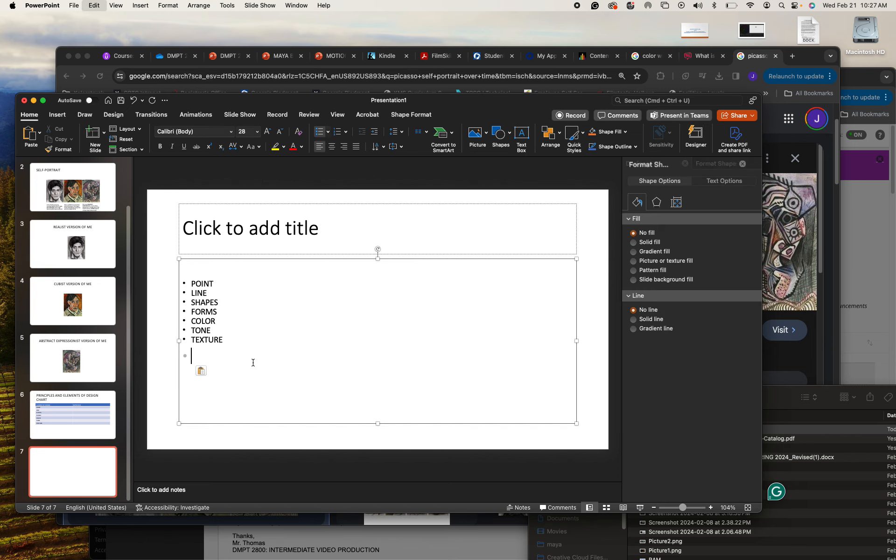
pyautogui.press('super+z')
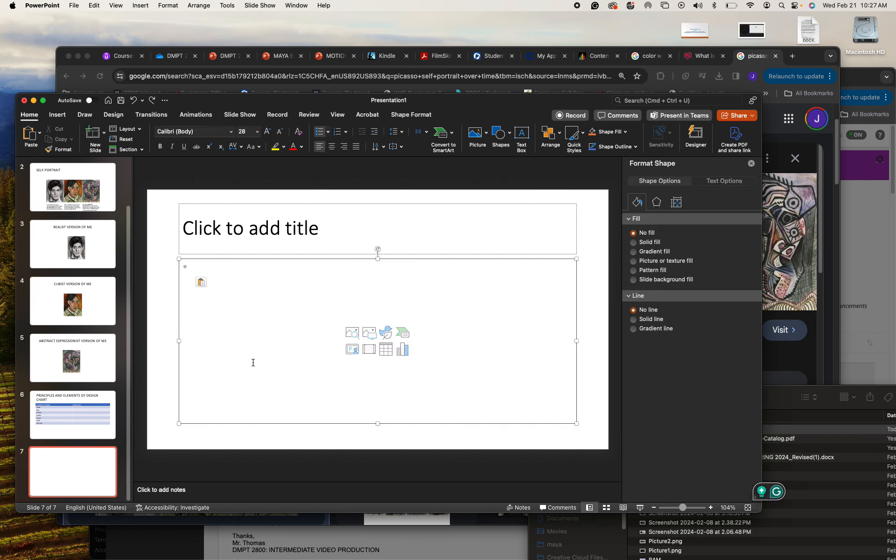
# - Insert a table with 2 columns and 7 rows into the content area of slide 7
pyautogui.click(386, 349)
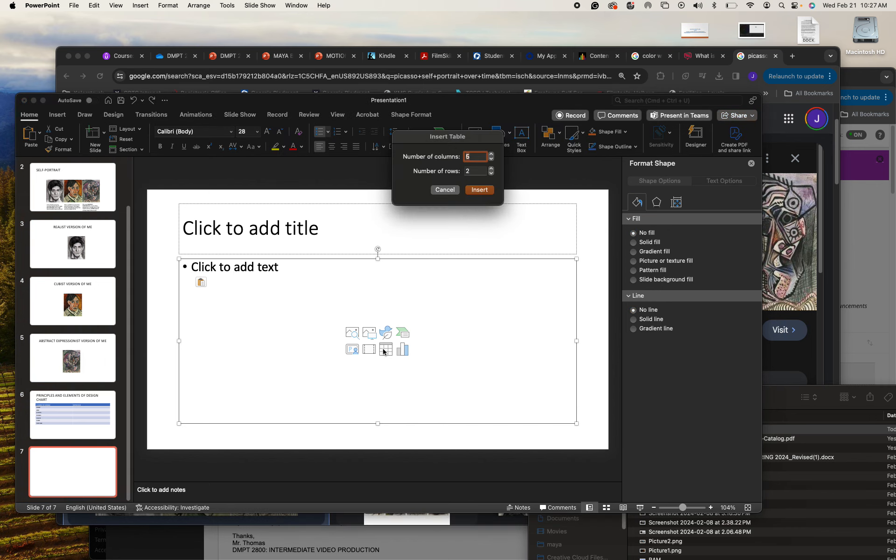
pyautogui.write('2')
pyautogui.click(473, 170)
pyautogui.write('7')
pyautogui.click(479, 192)
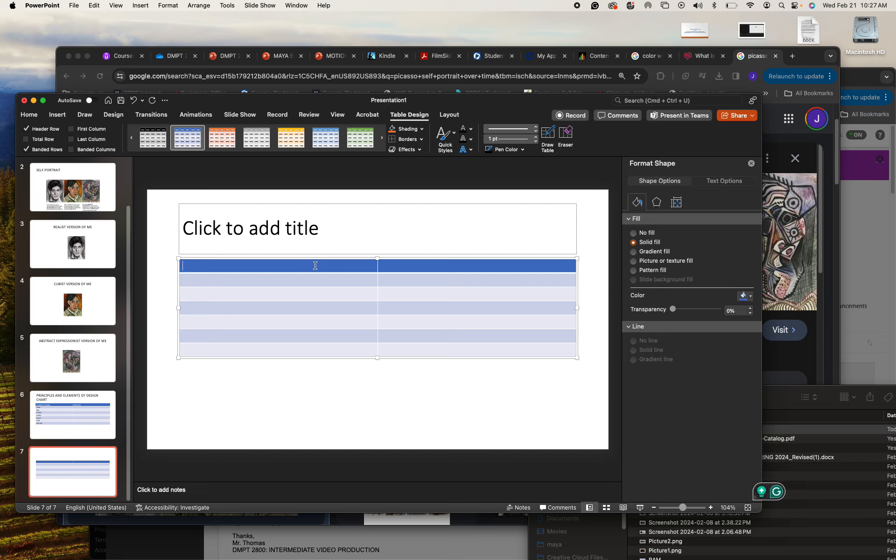
# - Enter PRINCIPLES OF DESIGN as the header of the new table's first column
pyautogui.write('PRIMNCIPLES')
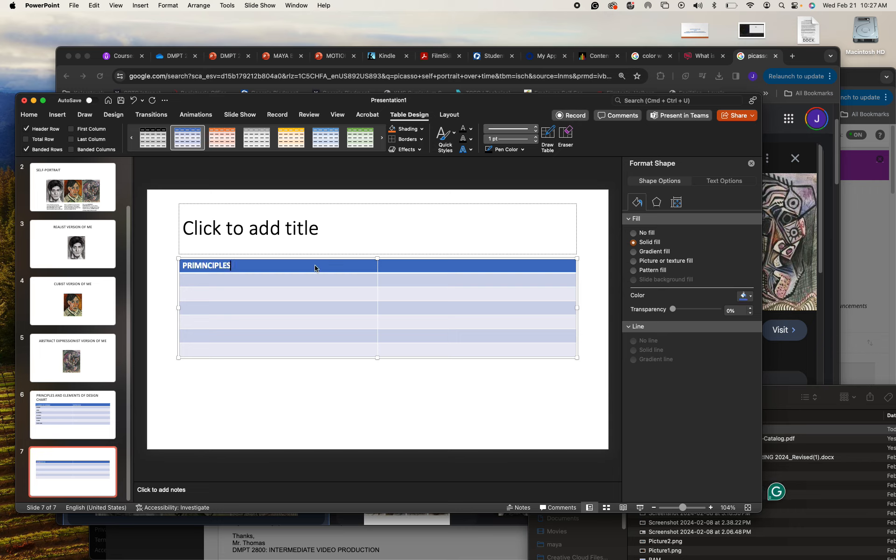
pyautogui.press('BackSpace')
pyautogui.press('BackSpace')
pyautogui.press('BackSpace')
pyautogui.press('BackSpace')
pyautogui.press('BackSpace')
pyautogui.press('BackSpace')
pyautogui.press('BackSpace')
pyautogui.write('NCIPLES AN')
pyautogui.press('BackSpace')
pyautogui.press('BackSpace')
pyautogui.write('OF DESIGN')
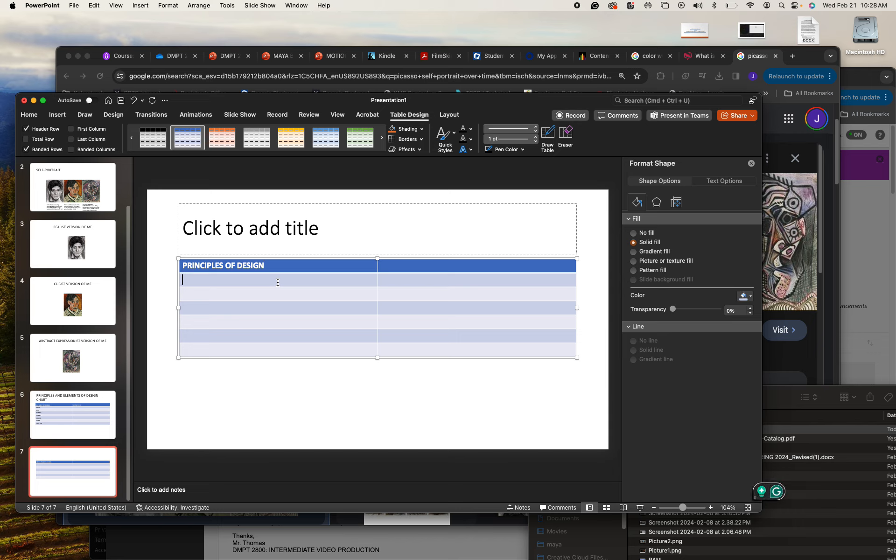
# - Enter BALANCE, HARMONY, UNITY and CONTRAST in successive rows of the first column under PRINCIPLES OF DESIGN
pyautogui.write('BALANCE')
pyautogui.press('Down')
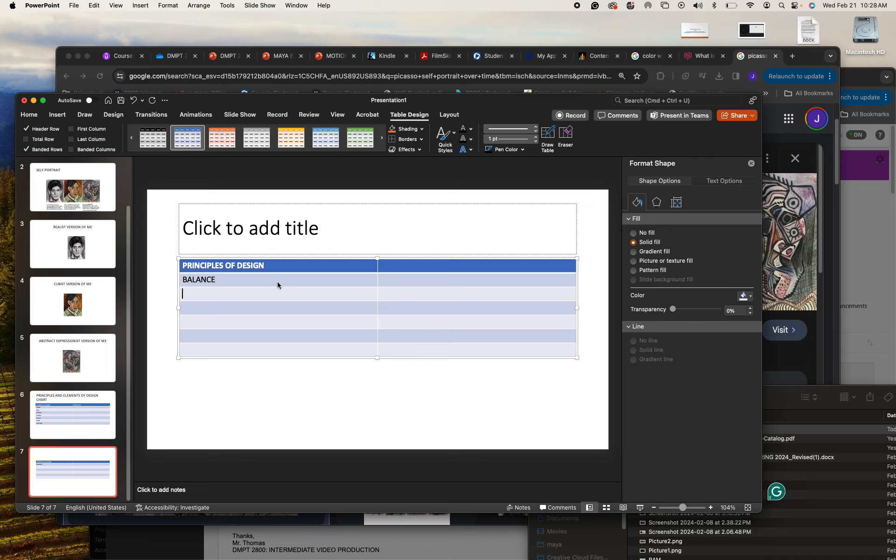
pyautogui.write('HARM')
pyautogui.write('ONY')
pyautogui.press('Down')
pyautogui.write('UNITY')
pyautogui.press('Down')
pyautogui.write('CONTRAST')
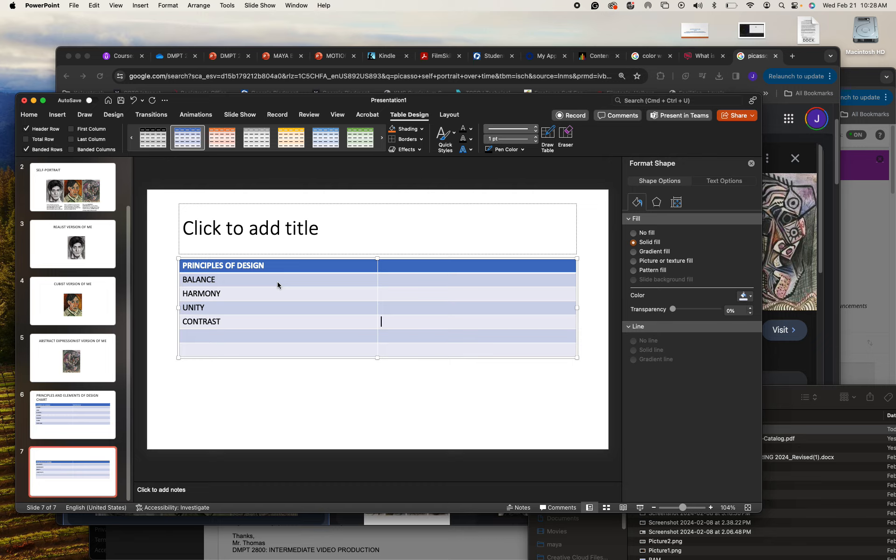
pyautogui.press('Down')
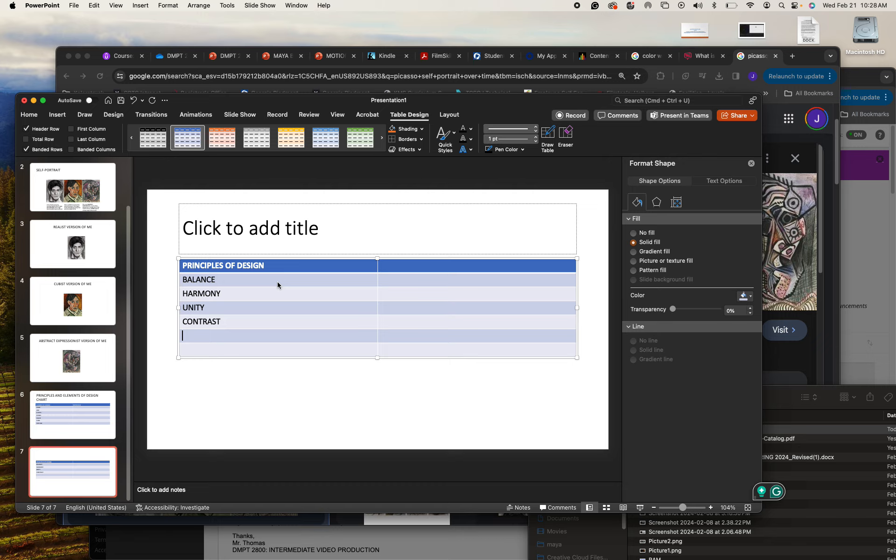
# - Enter RHYTHM and MOVEMENT in the last two rows of the table's first column
pyautogui.write('RHYTHM')
pyautogui.write('MOIVCEMEN')
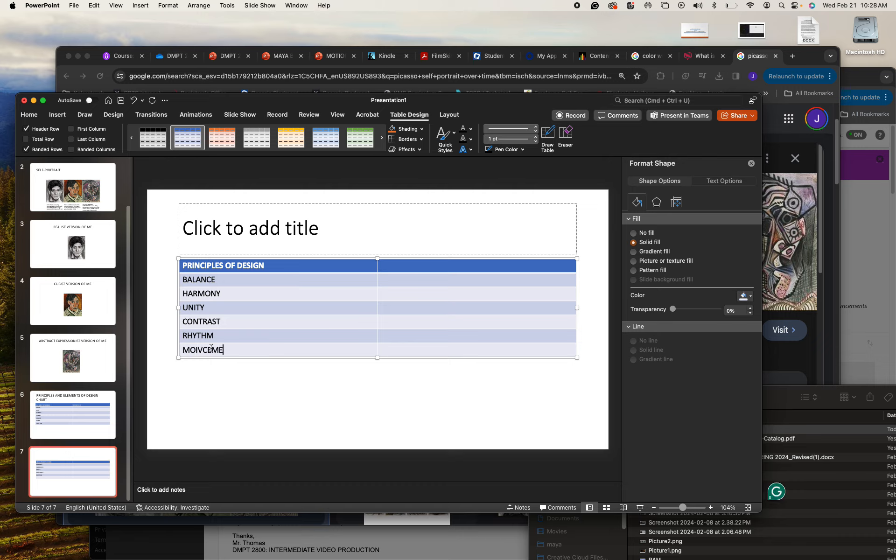
pyautogui.press('BackSpace')
pyautogui.press('BackSpace')
pyautogui.press('BackSpace')
pyautogui.press('BackSpace')
pyautogui.press('BackSpace')
pyautogui.press('BackSpace')
pyautogui.press('BackSpace')
pyautogui.write('VEMENT')
# - Add a row below MOVEMENT and enter PATTERN in its first column
pyautogui.press('Tab')
pyautogui.write('`')
pyautogui.press('Tab')
pyautogui.write('P')
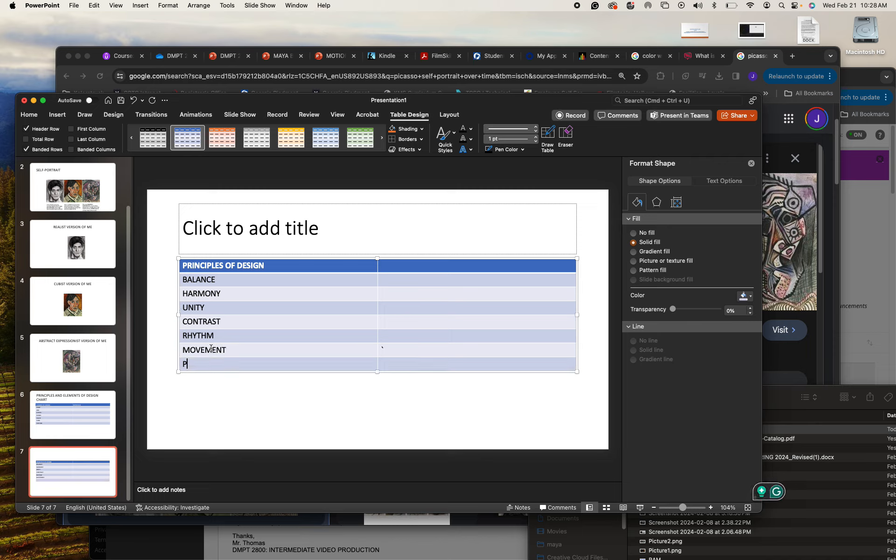
pyautogui.write('ATTERN')
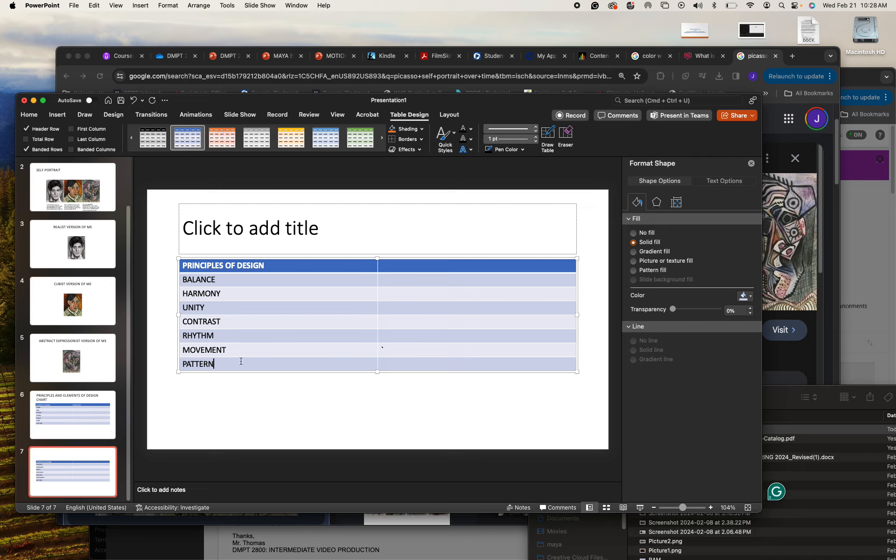
# - Enter DEPICTION as the header of the table's second column
pyautogui.click(423, 277)
pyautogui.click(421, 264)
pyautogui.write('DEPICTION')
pyautogui.click(404, 279)
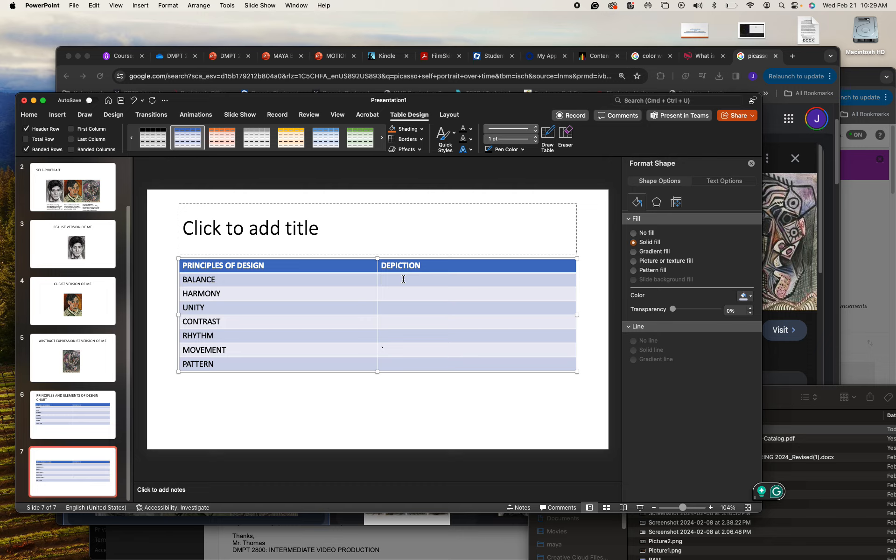
# - Review the realist, cubist and abstract expressionist portraits on slides 3 to 5 against the design charts on slides 6 and 7
pyautogui.click(63, 253)
pyautogui.click(68, 314)
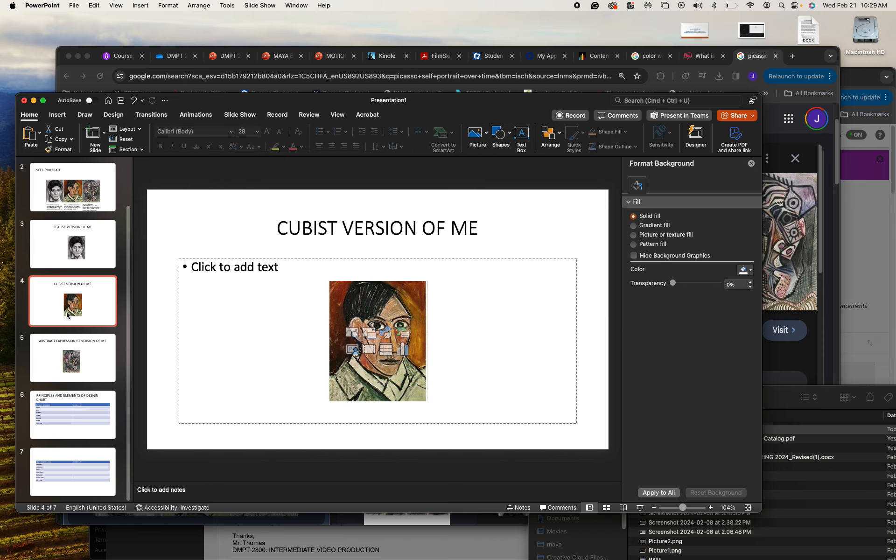
pyautogui.click(64, 358)
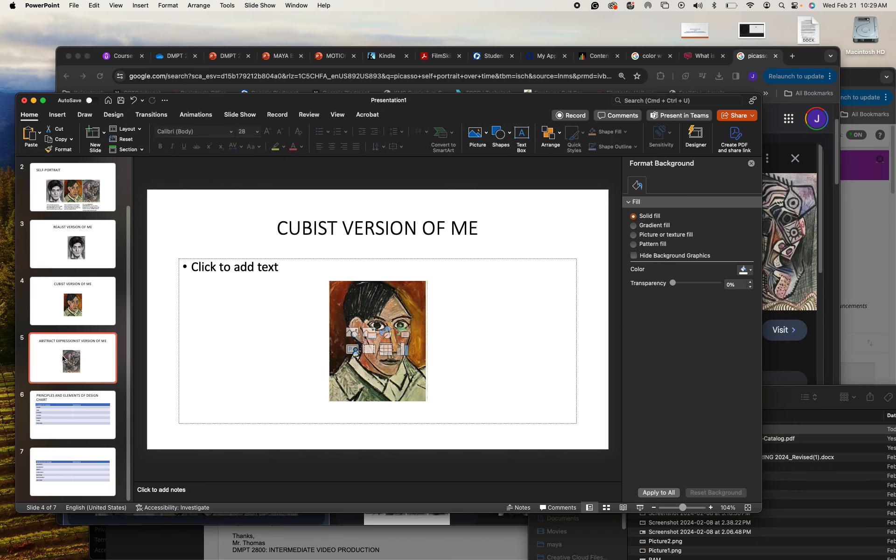
pyautogui.click(93, 240)
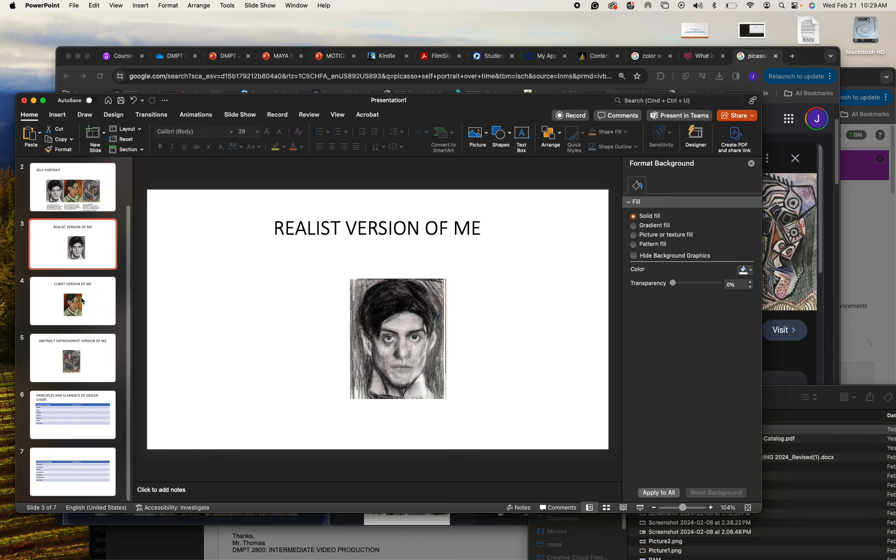
pyautogui.click(101, 310)
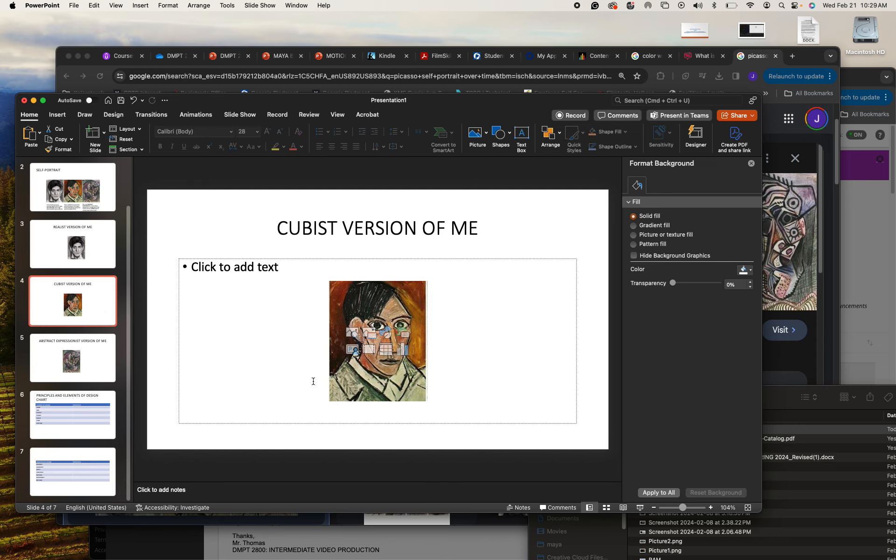
pyautogui.click(299, 395)
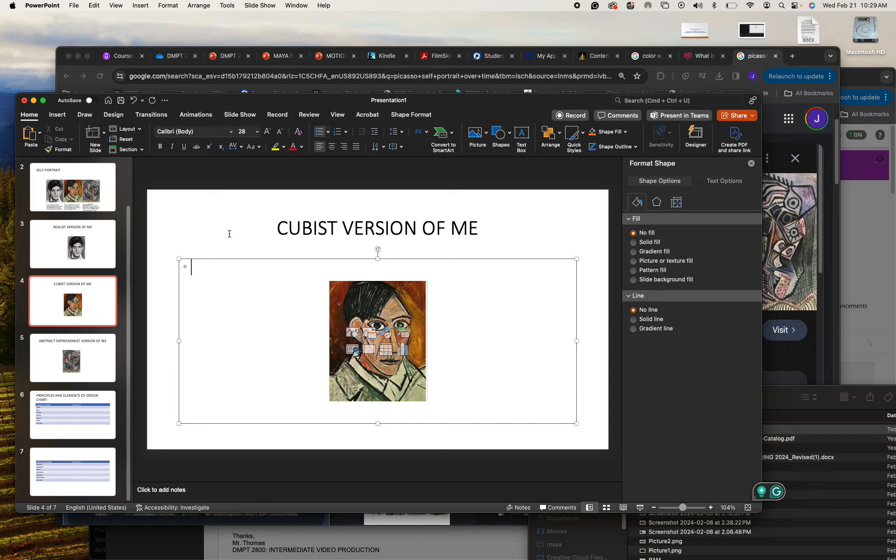
pyautogui.click(207, 223)
pyautogui.click(364, 317)
pyautogui.click(67, 361)
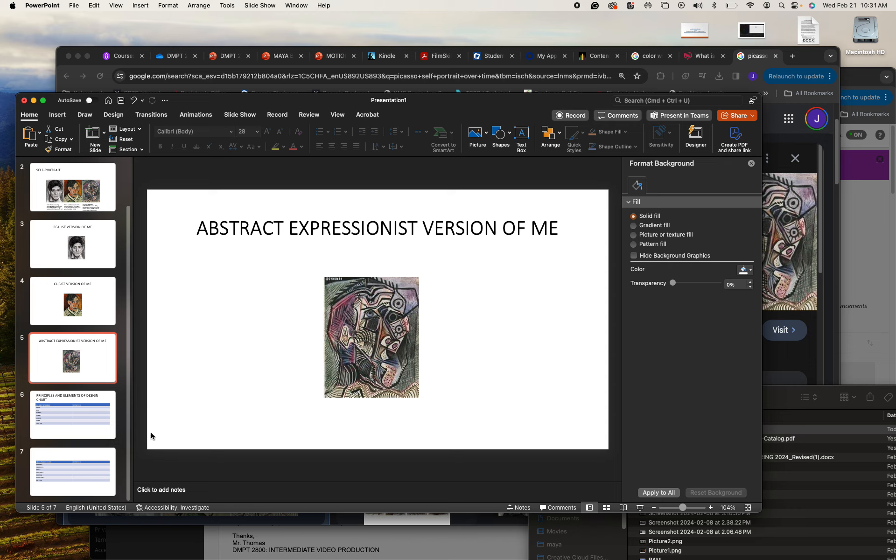
pyautogui.click(56, 471)
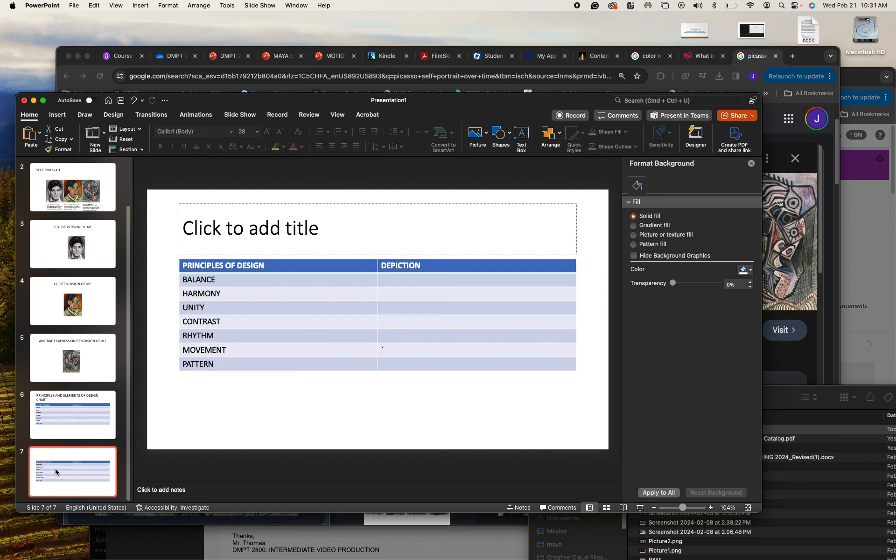
pyautogui.click(438, 279)
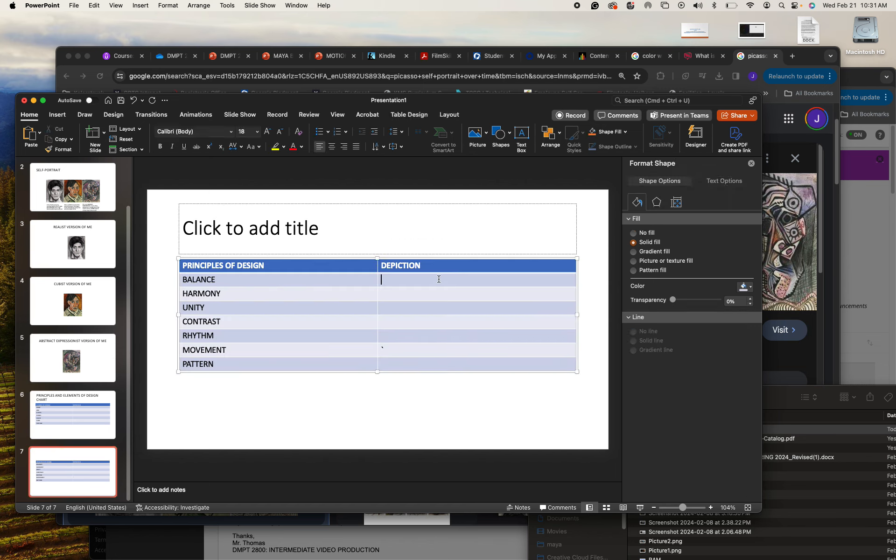
pyautogui.click(98, 360)
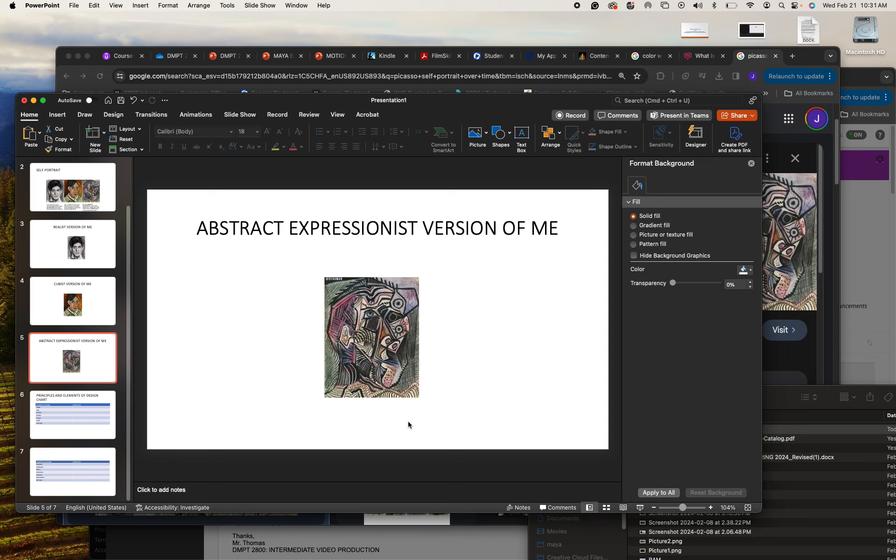
pyautogui.click(74, 423)
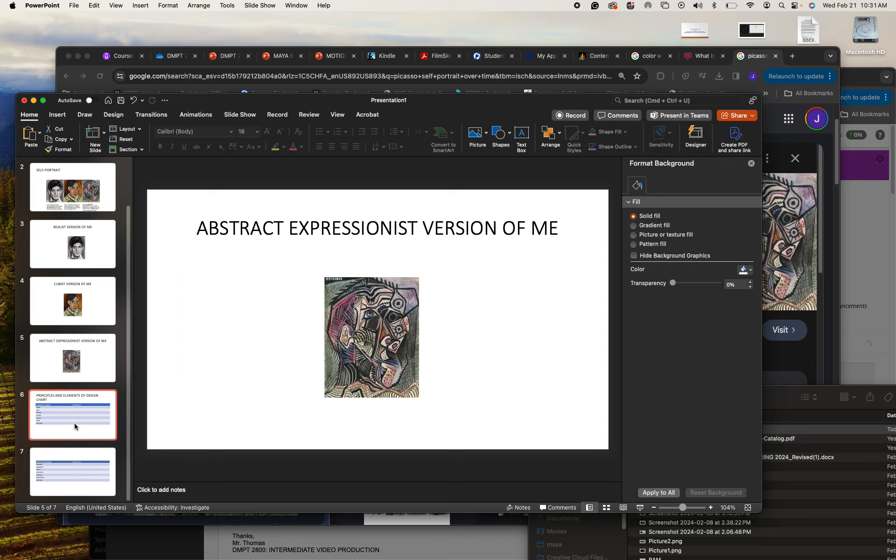
pyautogui.click(91, 462)
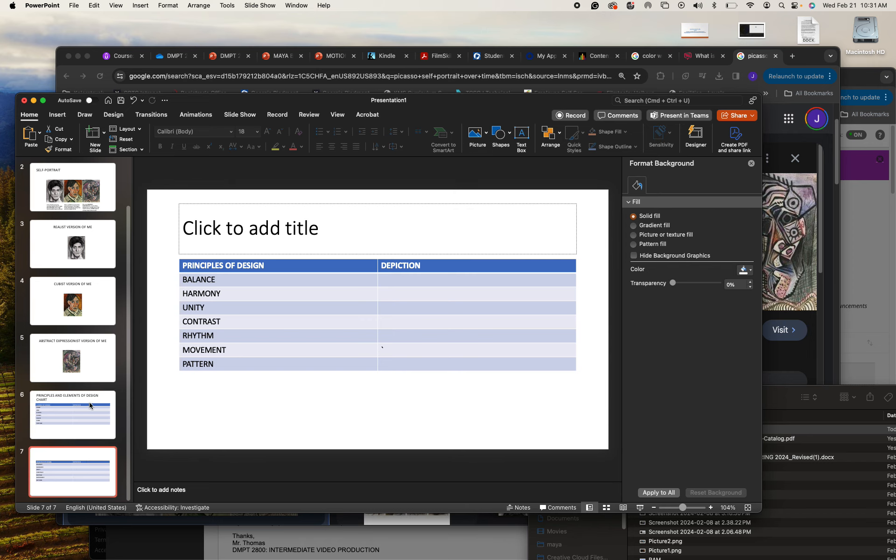
# - Add a row below PATTERN on slide 7 and enter SPACE in its first column
pyautogui.click(430, 282)
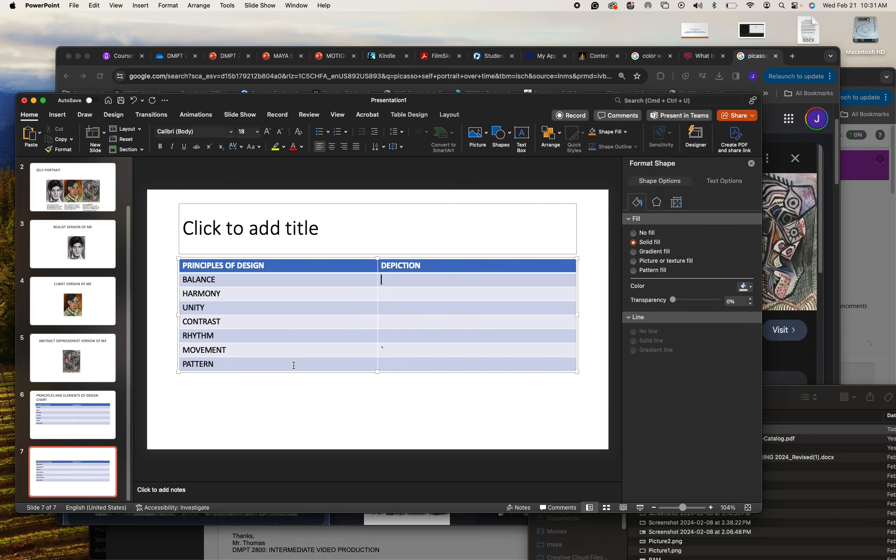
pyautogui.press('Tab')
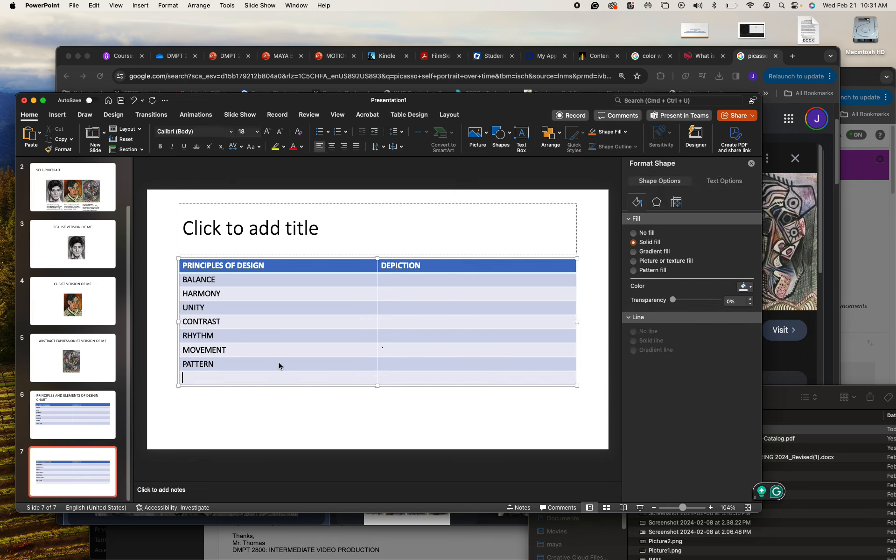
pyautogui.write('PACE')
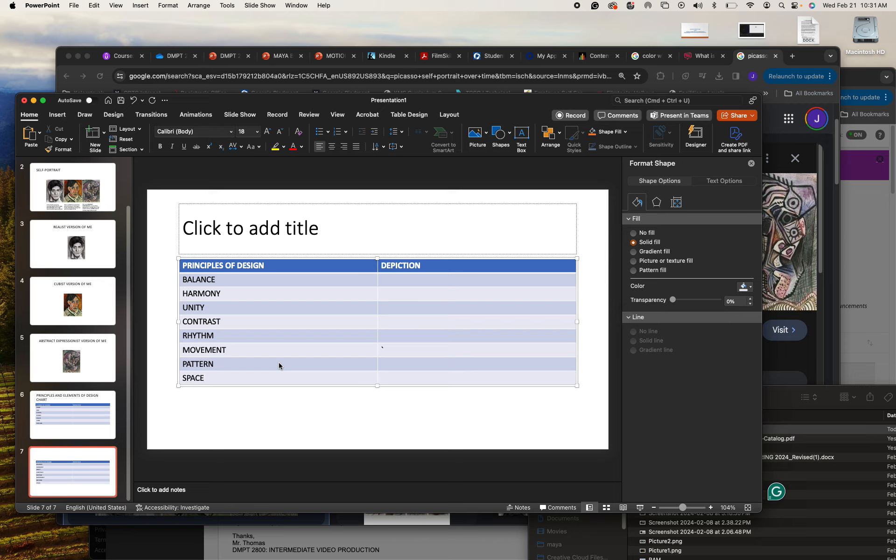
pyautogui.click(263, 409)
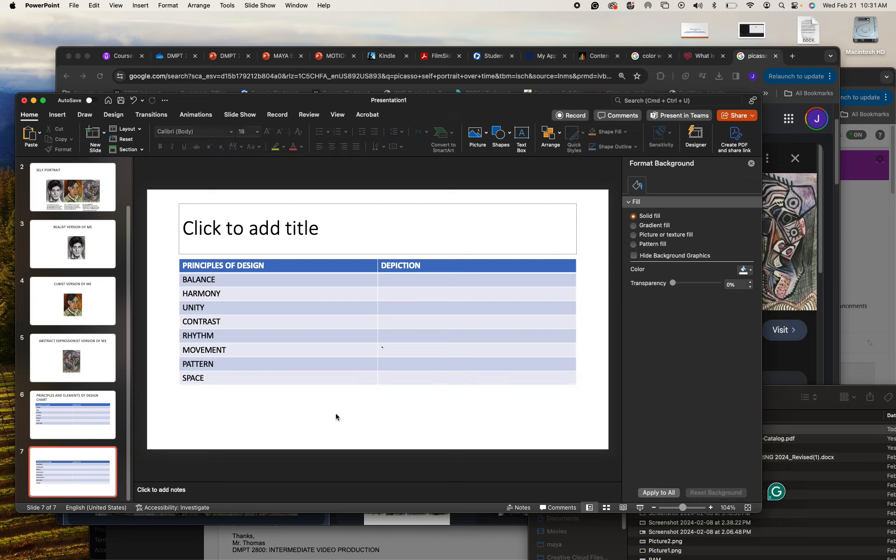
# - Copy the title PRINCIPLES AND ELEMENTS OF DESIGN CHART from slide 6 into the title of slide 7
pyautogui.click(263, 280)
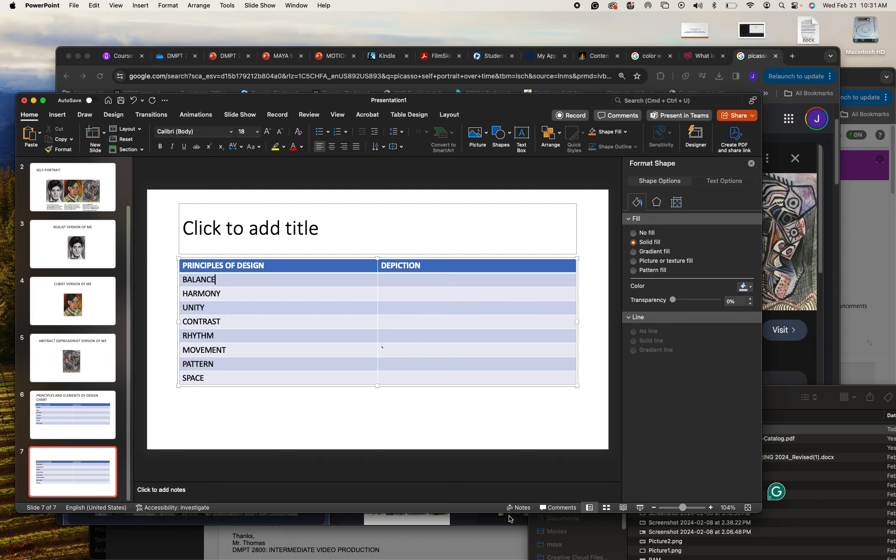
pyautogui.click(55, 478)
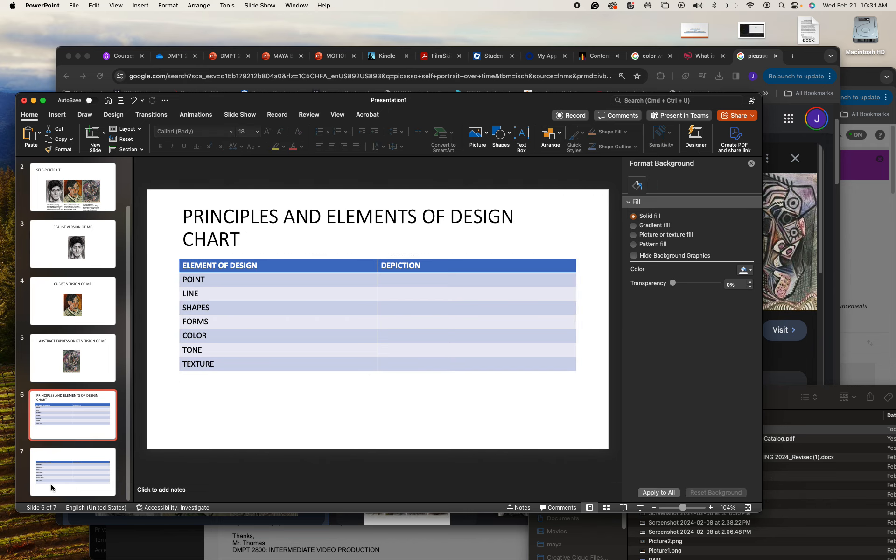
pyautogui.click(51, 485)
pyautogui.click(61, 401)
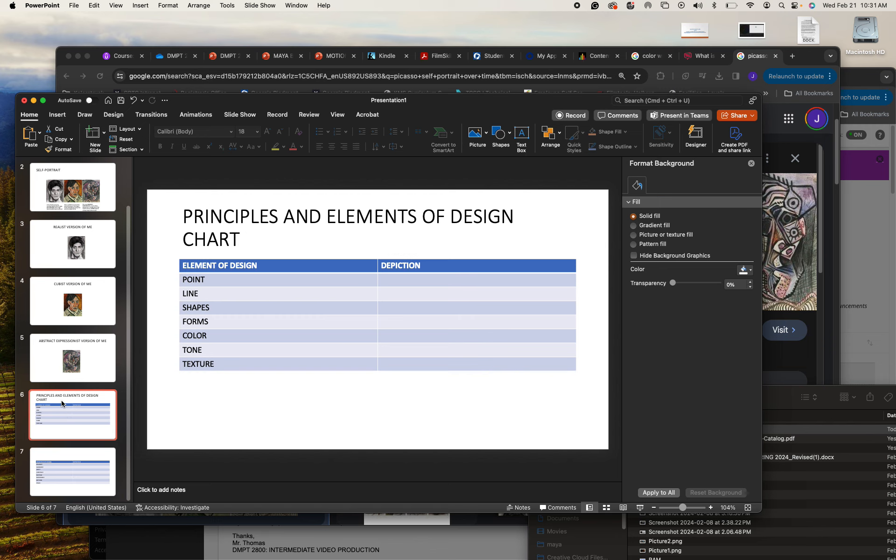
pyautogui.click(261, 230)
pyautogui.press('super+a')
pyautogui.press('super+c')
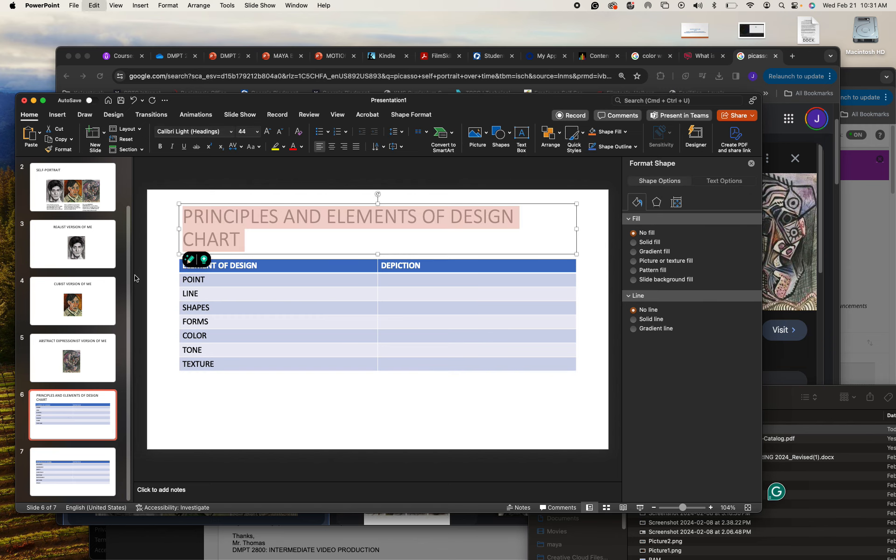
pyautogui.click(77, 465)
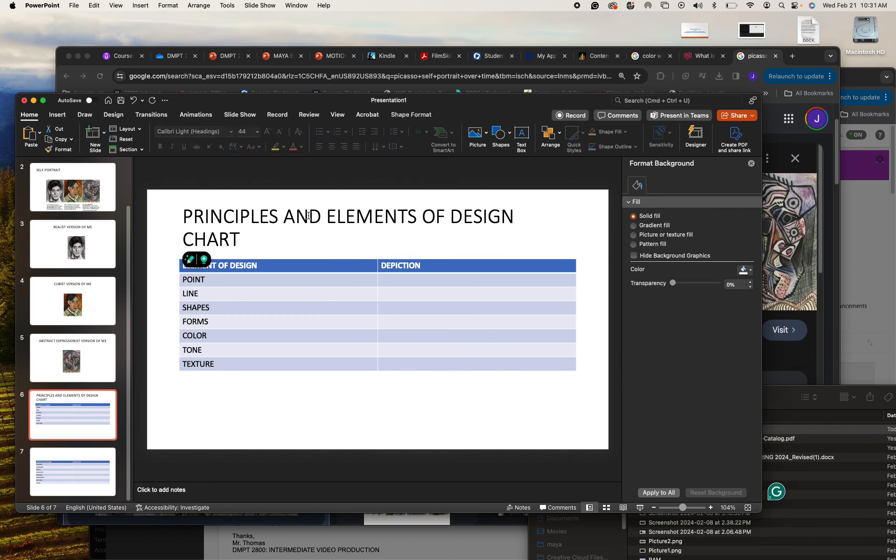
pyautogui.click(268, 240)
pyautogui.press('super+v')
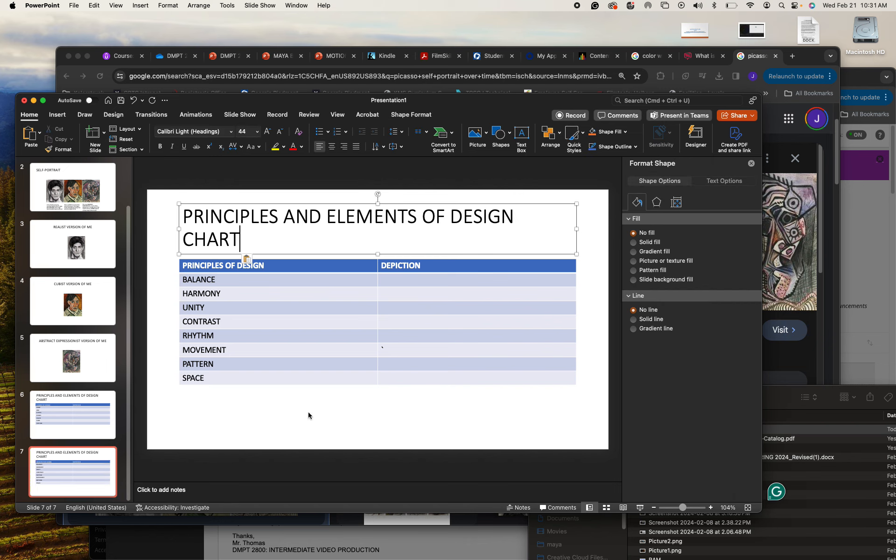
pyautogui.click(308, 415)
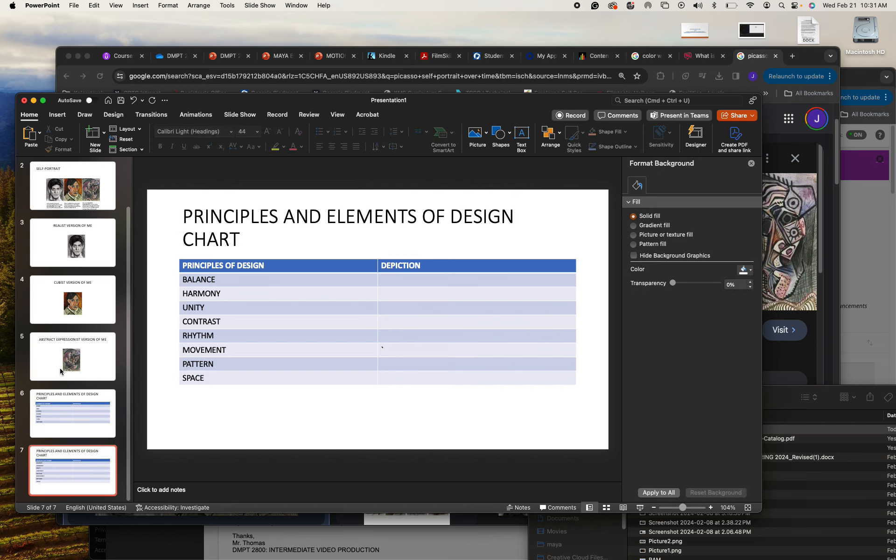
# - Add a new title-and-content slide after slide 7 and show it for editing
pyautogui.click(93, 134)
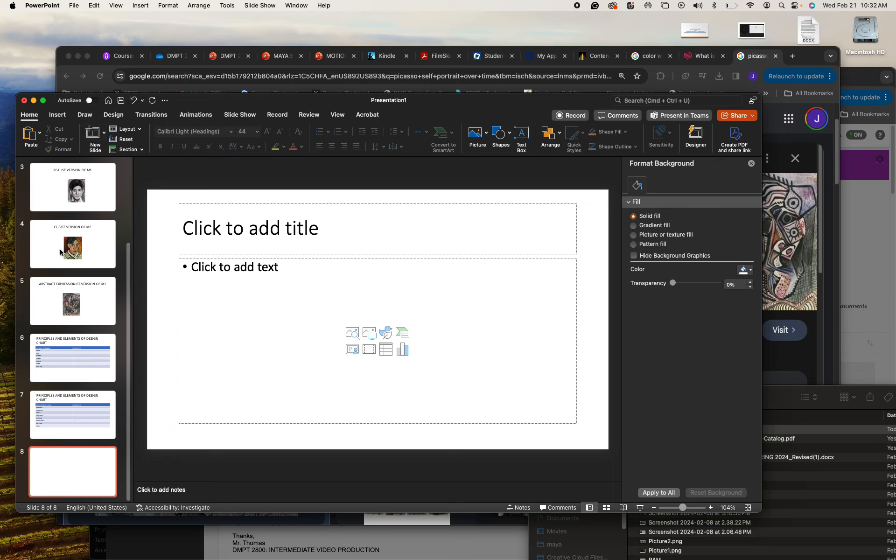
pyautogui.click(61, 350)
pyautogui.click(68, 427)
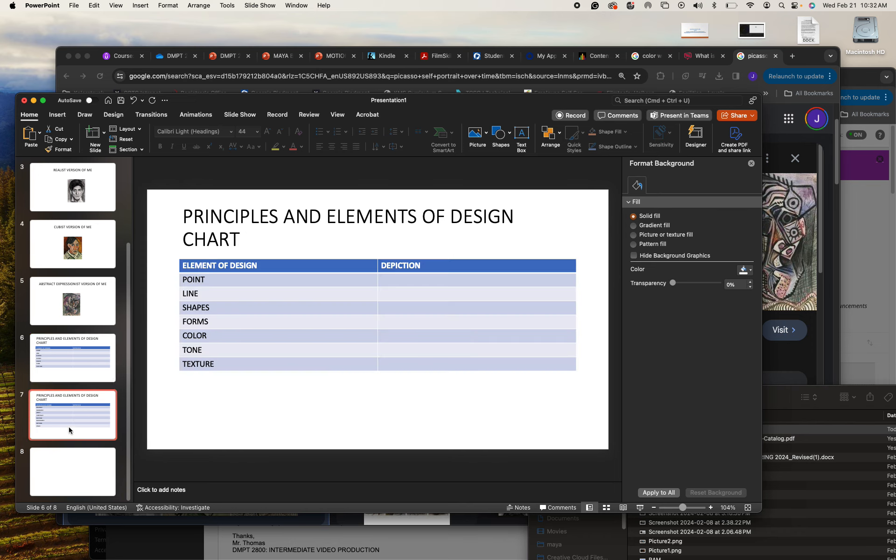
pyautogui.click(67, 467)
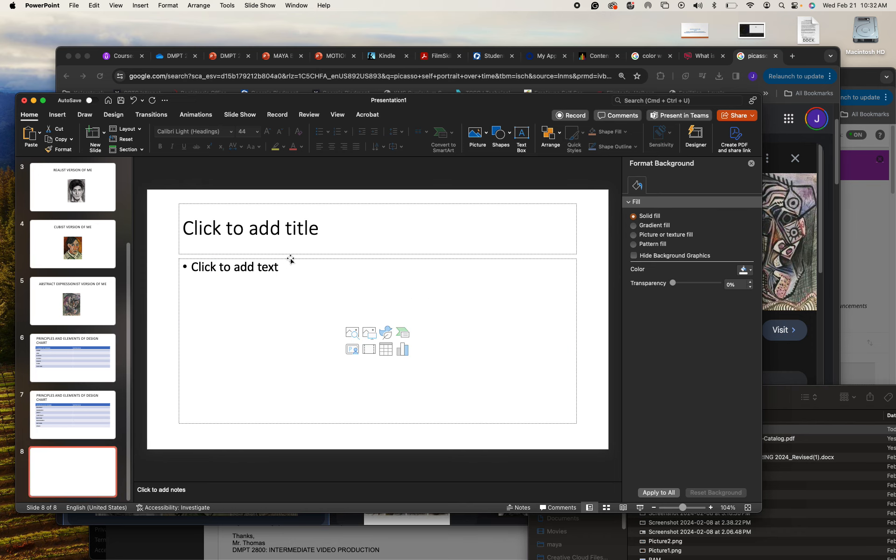
# - Switch to Finder, search this Mac for "P&E Chart", and clear the search
pyautogui.moveTo(364, 542)
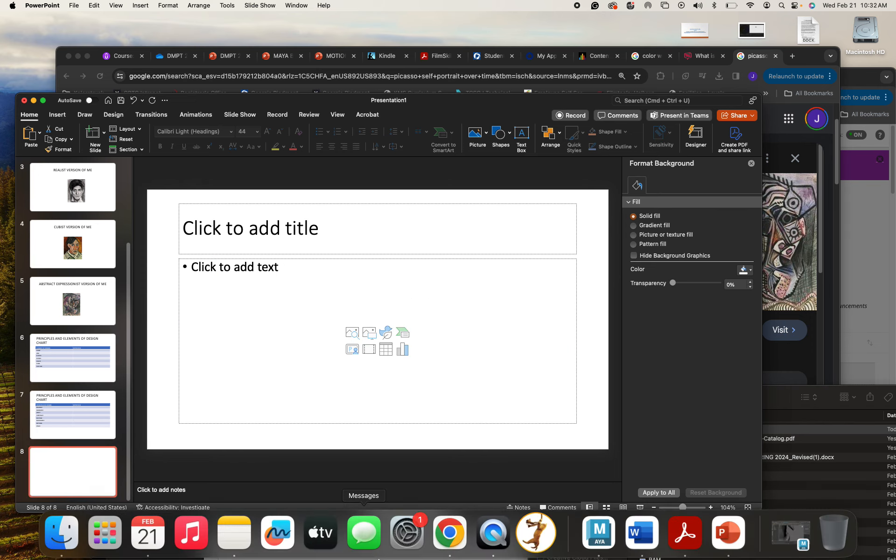
pyautogui.click(56, 543)
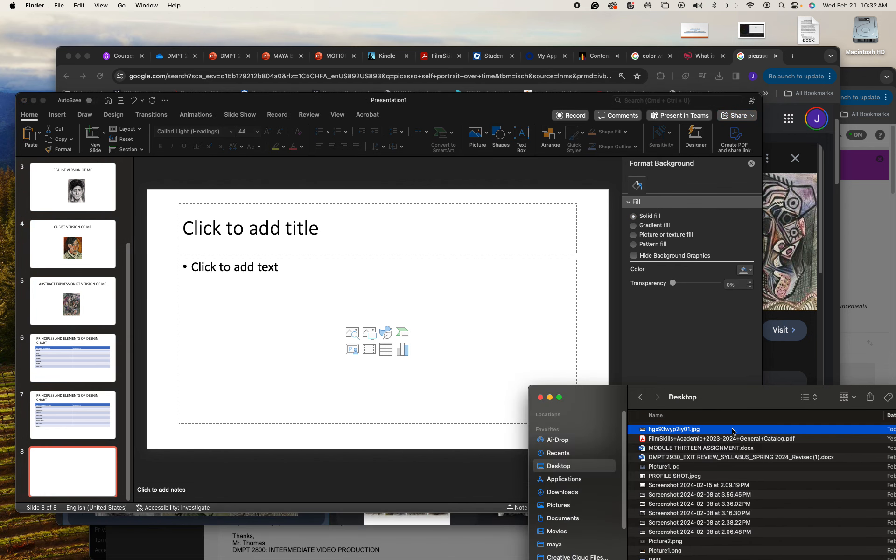
pyautogui.moveTo(741, 399); pyautogui.dragTo(438, 377)
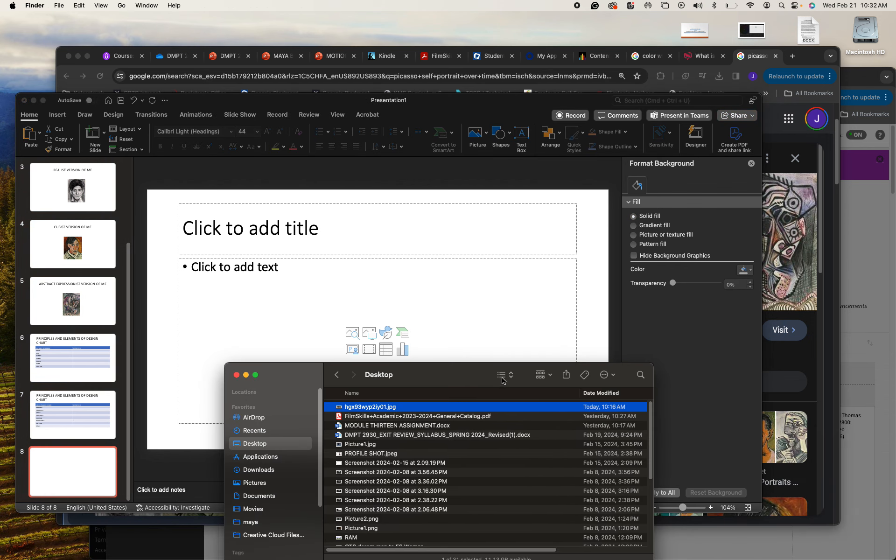
pyautogui.click(642, 378)
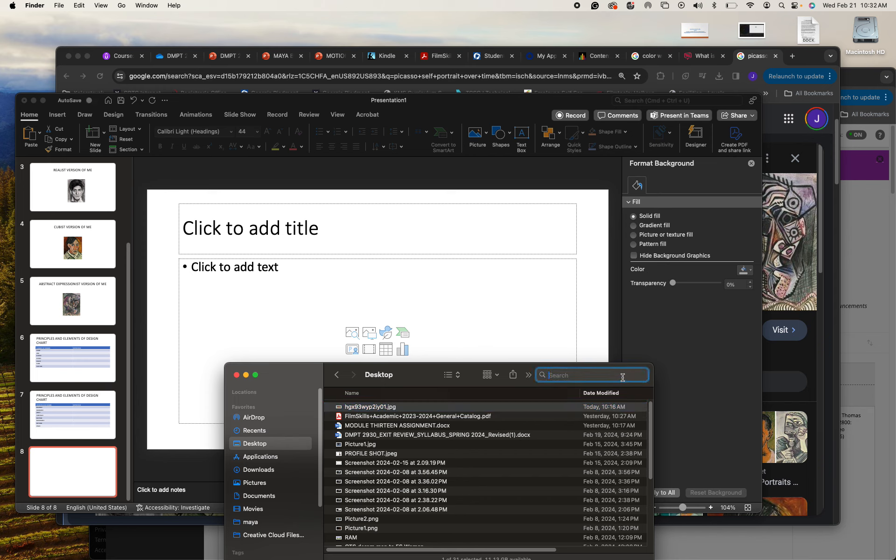
pyautogui.write('P&E Chart')
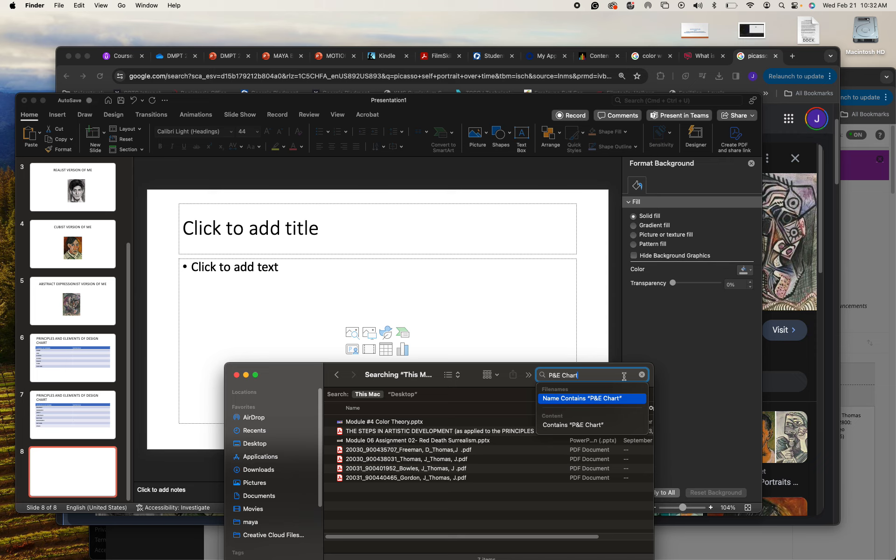
pyautogui.moveTo(596, 374); pyautogui.dragTo(504, 375)
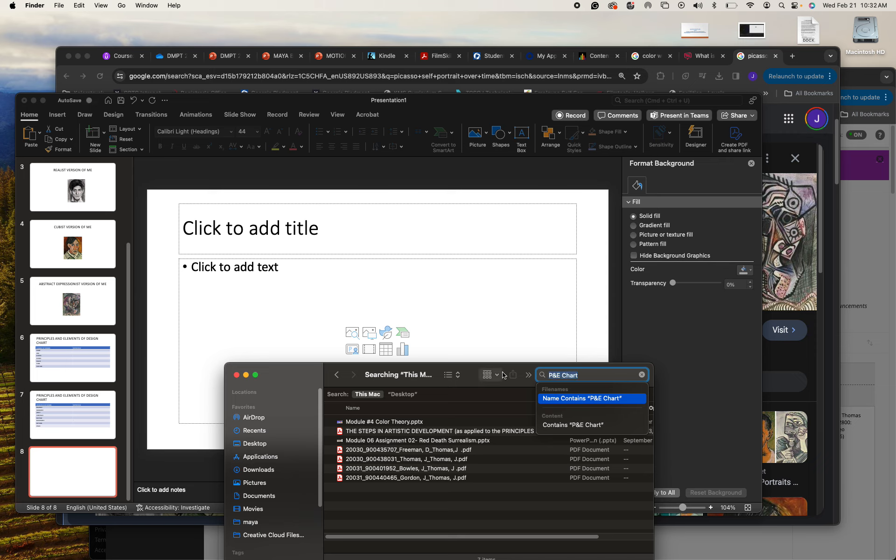
pyautogui.press('BackSpace')
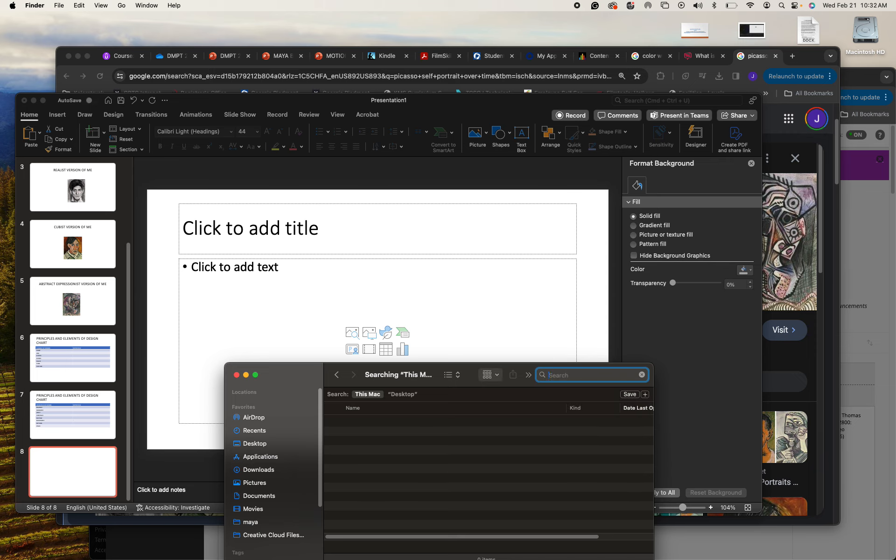
pyautogui.write('x')
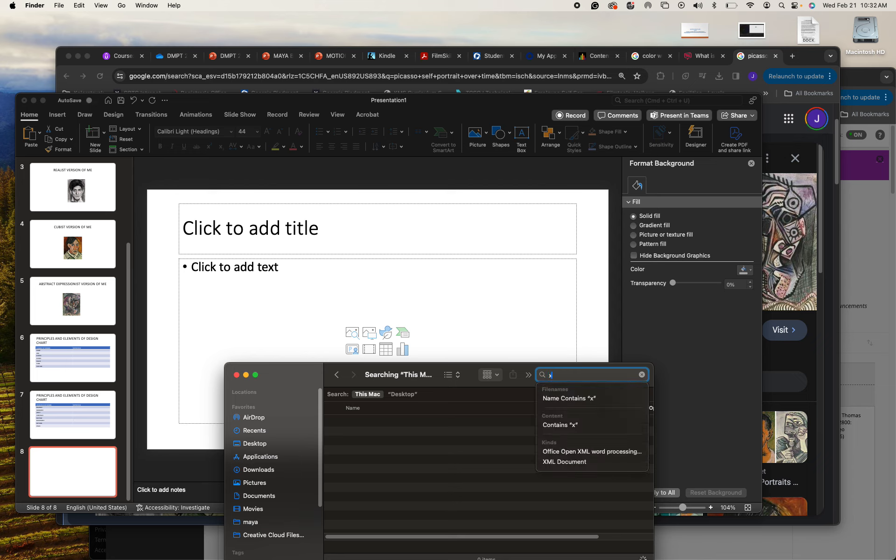
pyautogui.press('BackSpace')
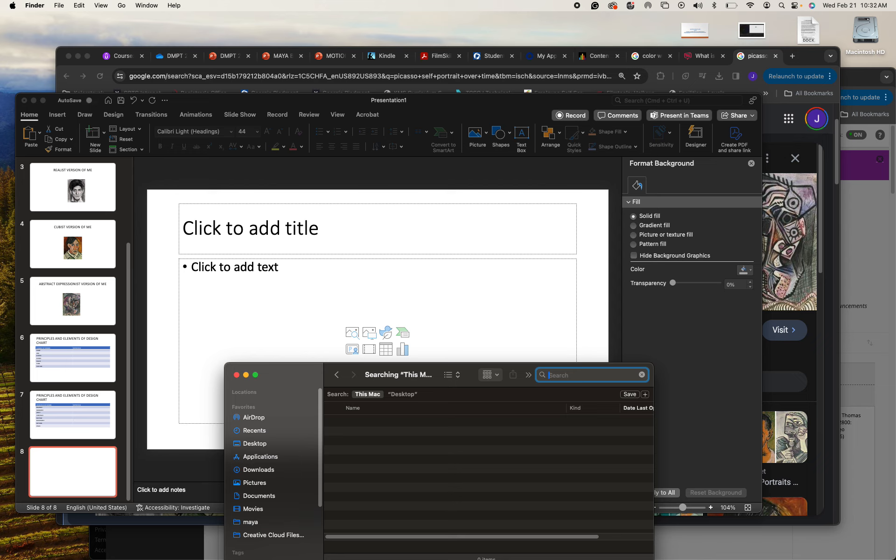
pyautogui.click(509, 456)
# - Launch Microsoft Excel from the Applications folder and start a blank workbook
pyautogui.moveTo(406, 559)
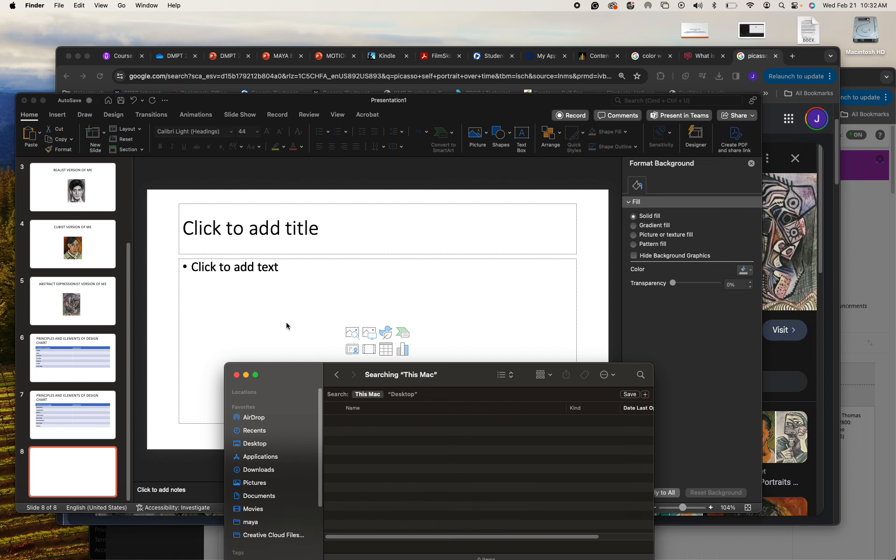
pyautogui.click(262, 457)
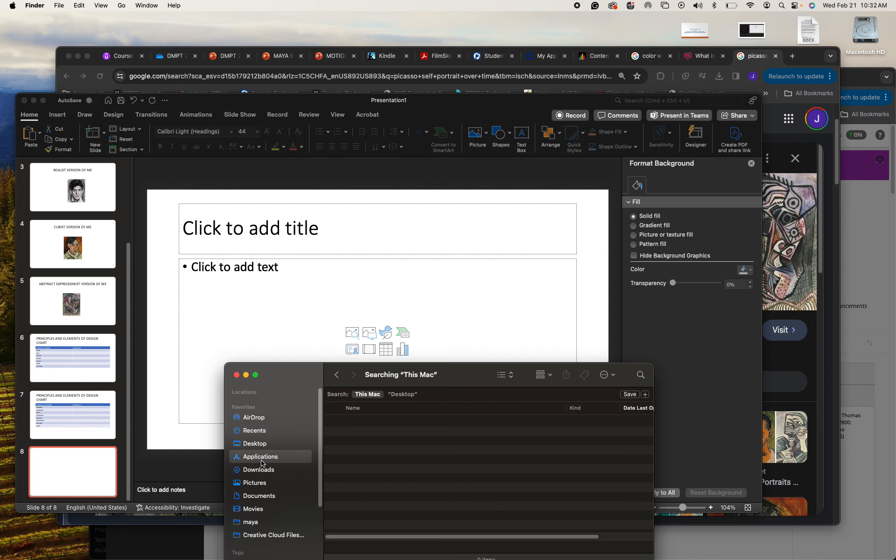
pyautogui.scroll(3, 447, 434)
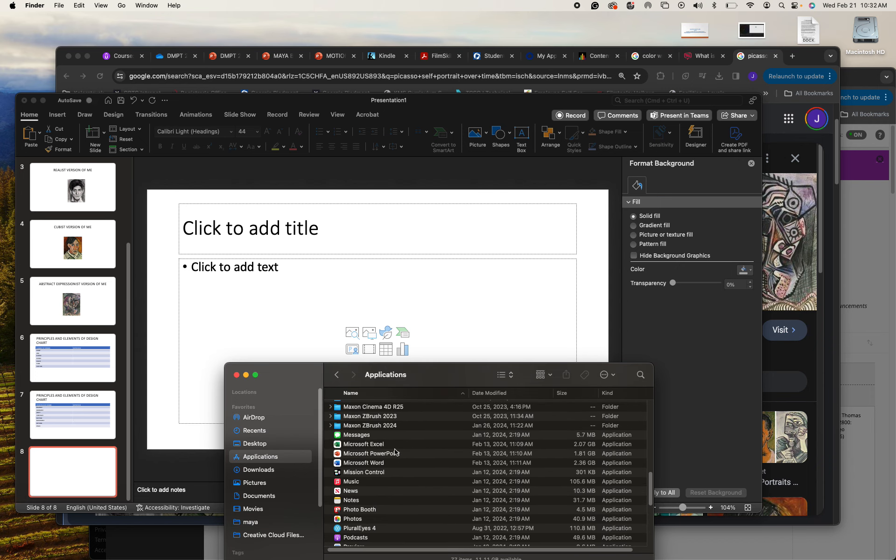
pyautogui.click(386, 446)
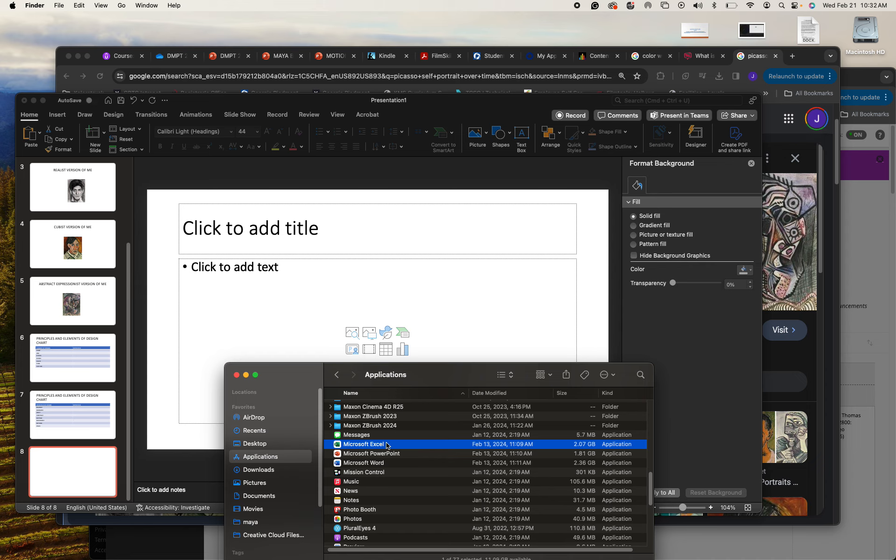
pyautogui.moveTo(602, 559)
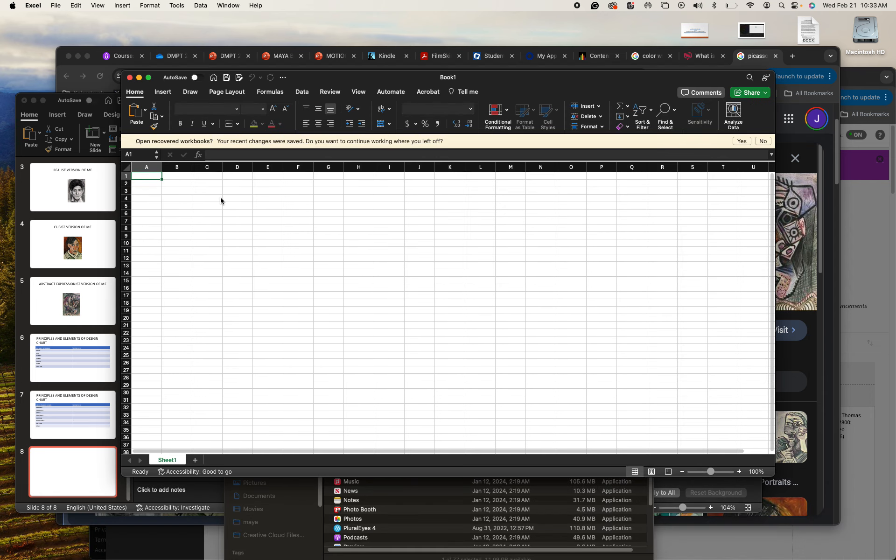
# - Widen columns A and B and enter the headings ELEMENT in A1 and DEPICTION in B1
pyautogui.moveTo(162, 166); pyautogui.dragTo(332, 175)
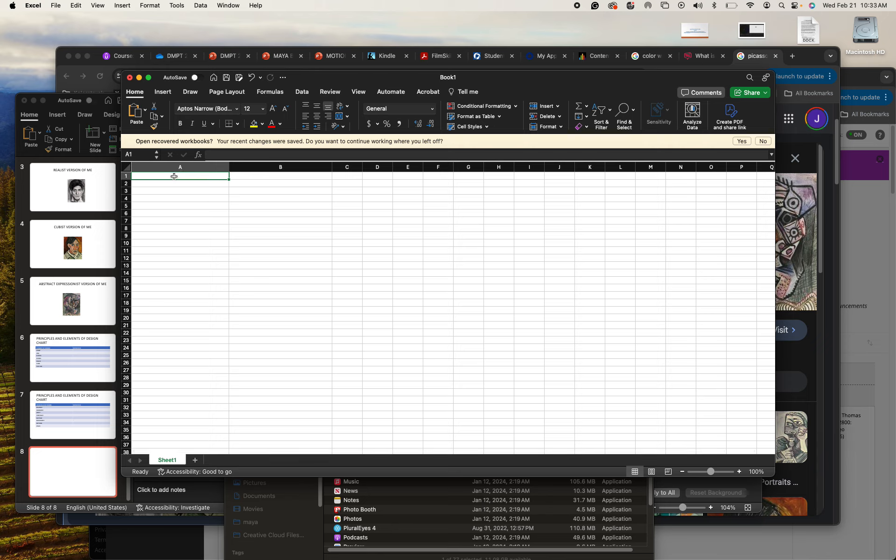
pyautogui.doubleClick(174, 176)
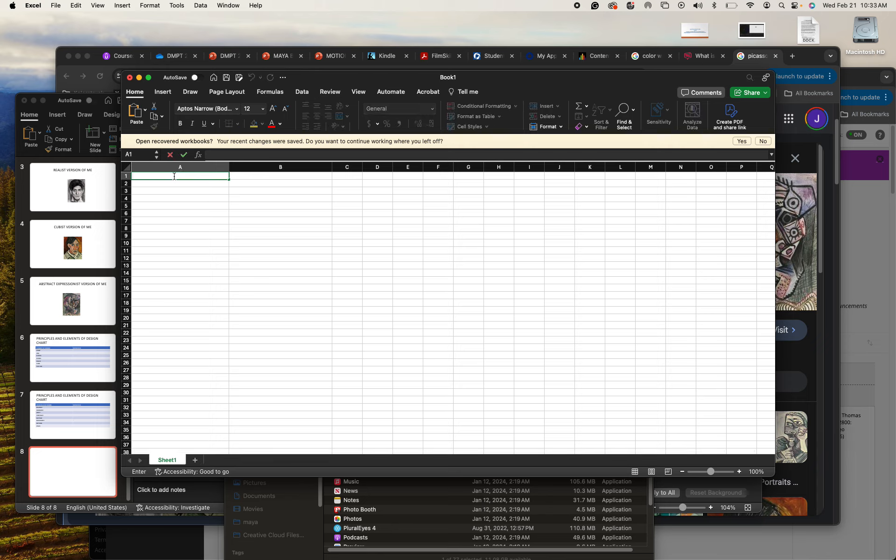
pyautogui.write('ELEMENT')
pyautogui.doubleClick(254, 177)
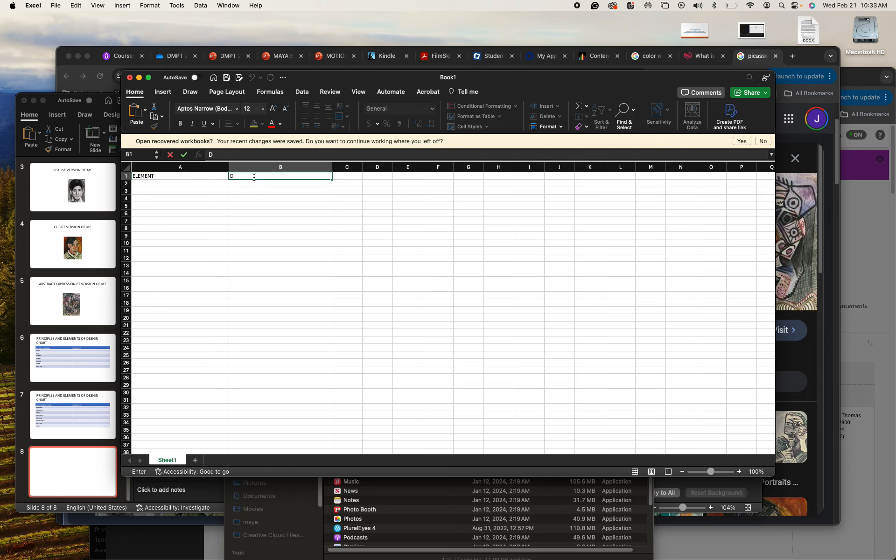
pyautogui.write('DEPICTION')
# - Enter POINT in A2 and LINE in A3 under the ELEMENT heading
pyautogui.click(174, 185)
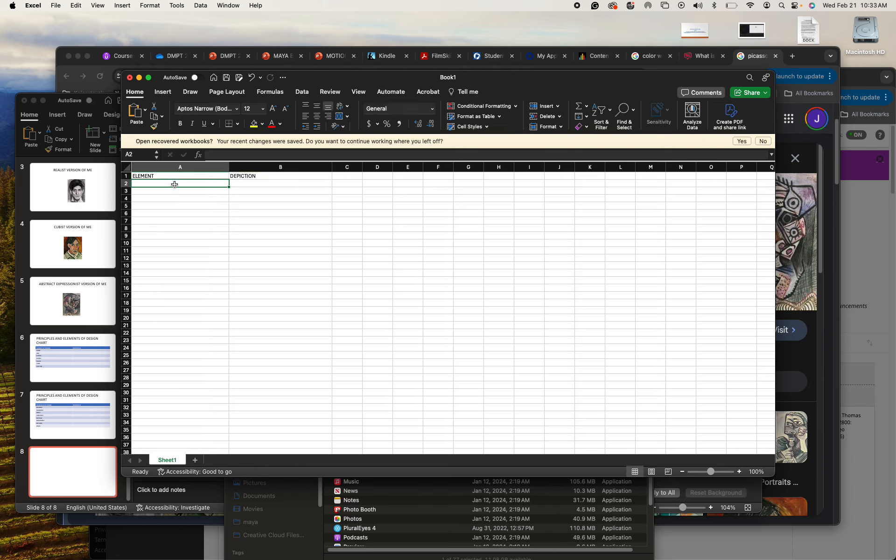
pyautogui.write('P(OIB')
pyautogui.press('BackSpace')
pyautogui.press('BackSpace')
pyautogui.press('BackSpace')
pyautogui.press('BackSpace')
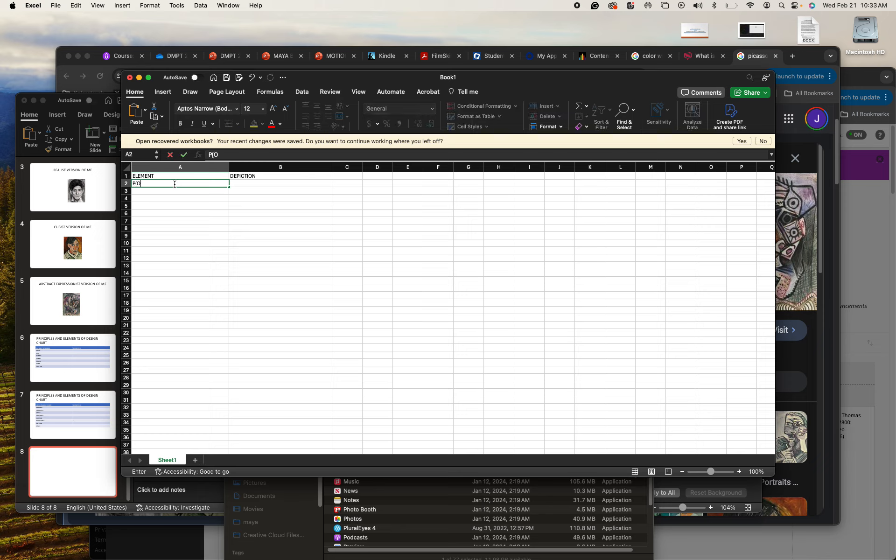
pyautogui.press('BackSpace')
pyautogui.write('OINT')
pyautogui.press('BackSpace')
pyautogui.press('BackSpace')
pyautogui.press('BackSpace')
pyautogui.press('BackSpace')
pyautogui.write('POINT')
pyautogui.press('Return')
pyautogui.write('LINE')
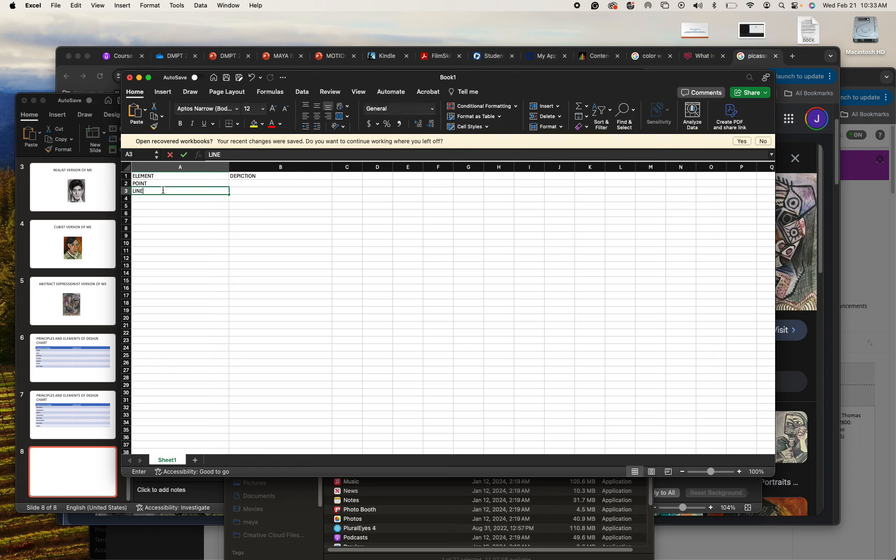
# - Continue the ELEMENT column with SHAPE, FORM, COLOR, TONE and TEXTURE in A4 to A8
pyautogui.press('Return')
pyautogui.write('SHAPE')
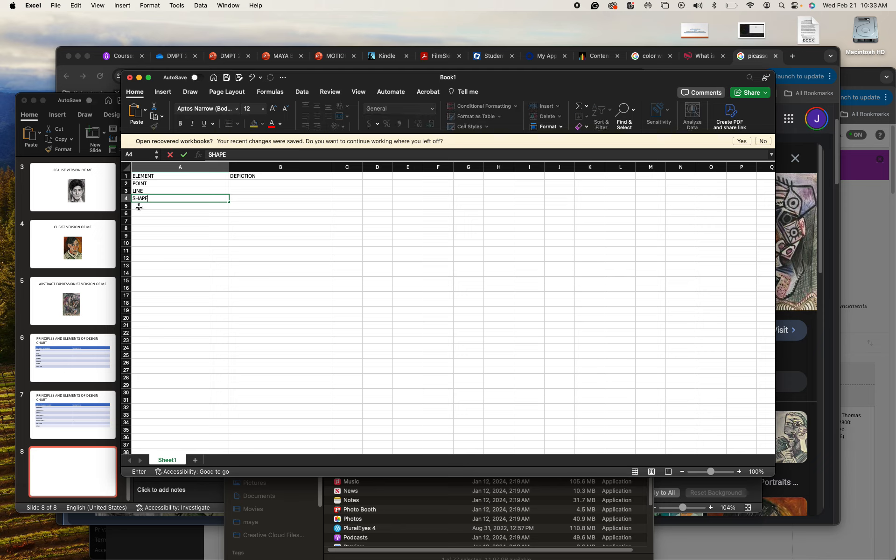
pyautogui.press('Return')
pyautogui.write('FORM')
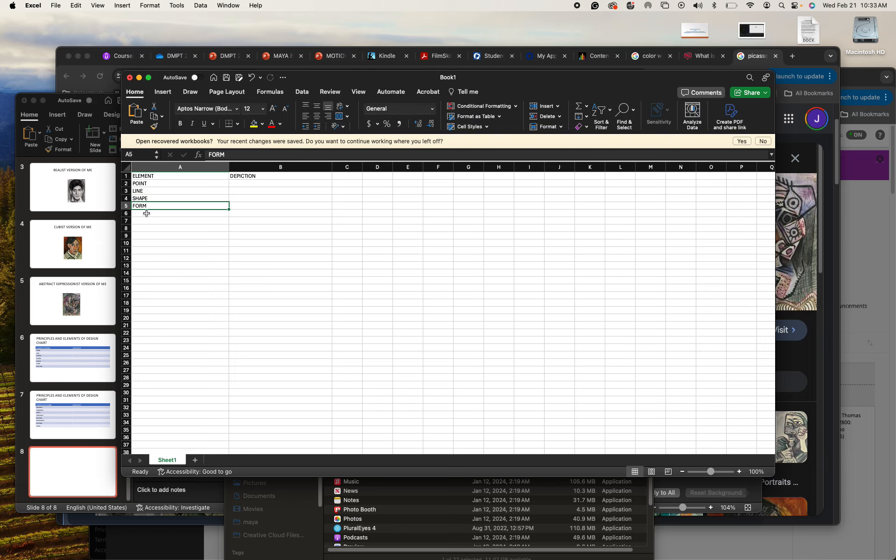
pyautogui.click(147, 214)
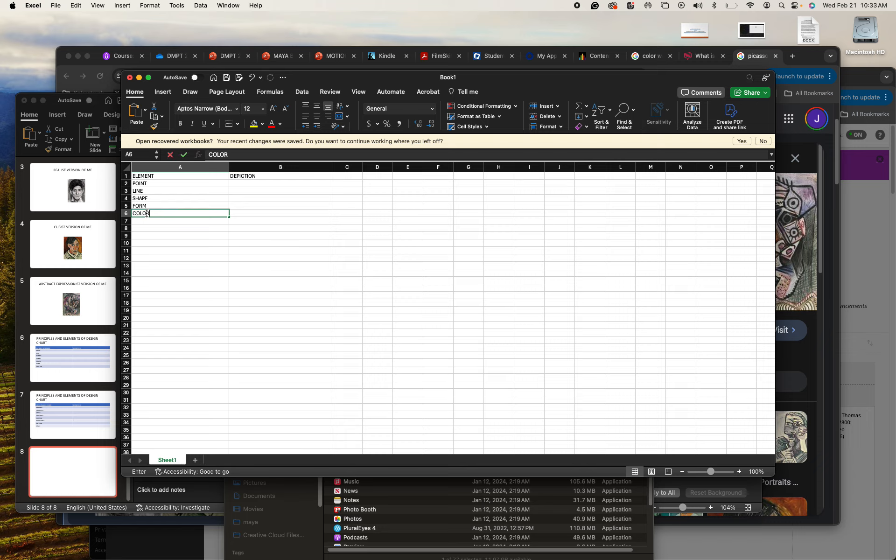
pyautogui.write('COLOR')
pyautogui.click(150, 220)
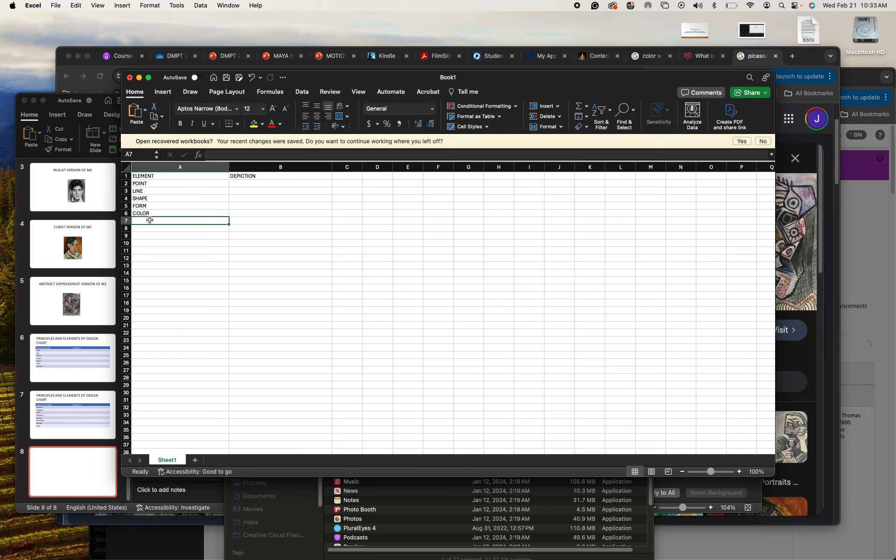
pyautogui.write('TONE')
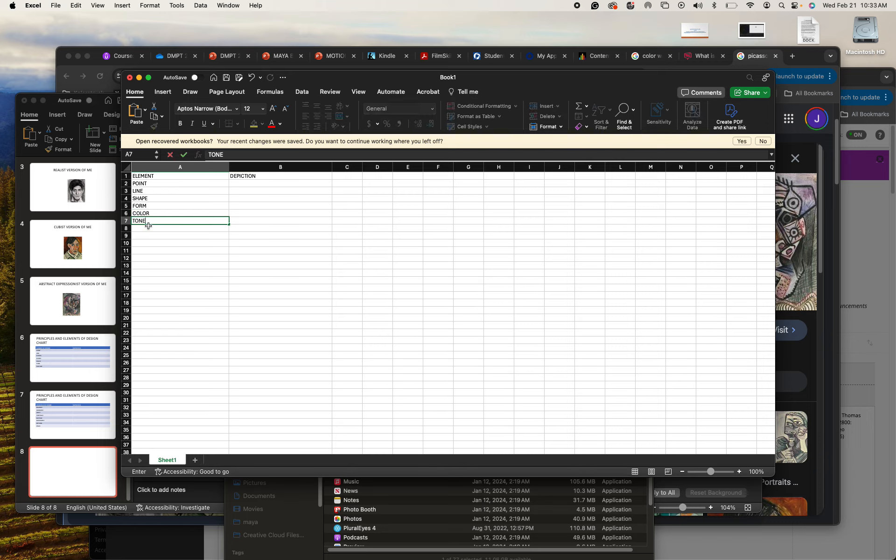
pyautogui.click(148, 226)
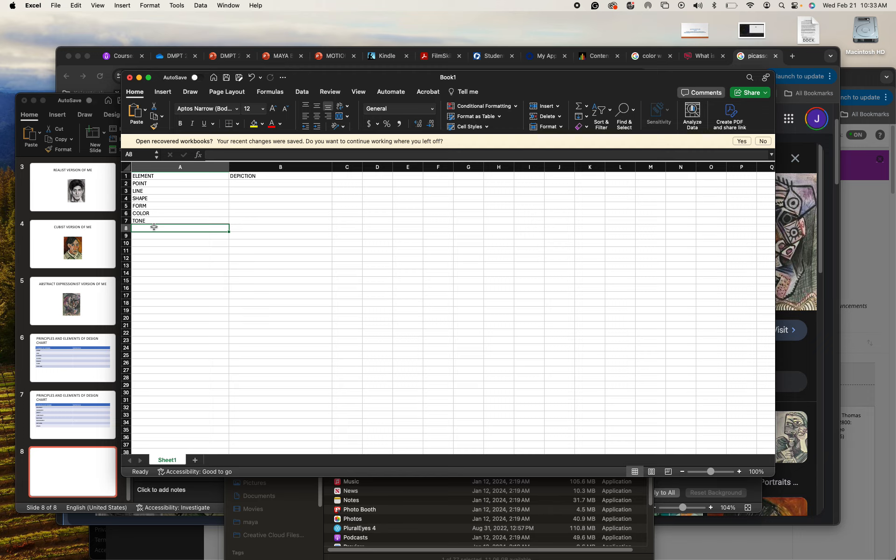
pyautogui.write('TEXTURE')
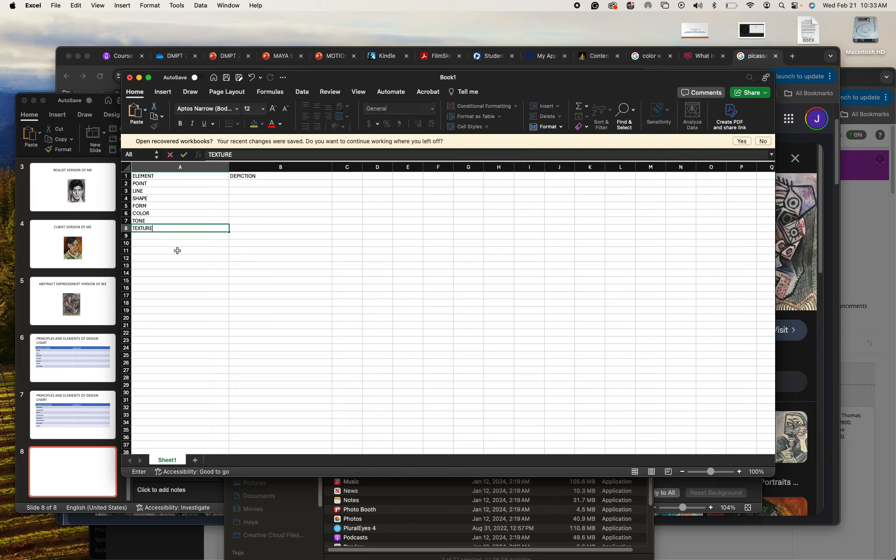
pyautogui.click(238, 283)
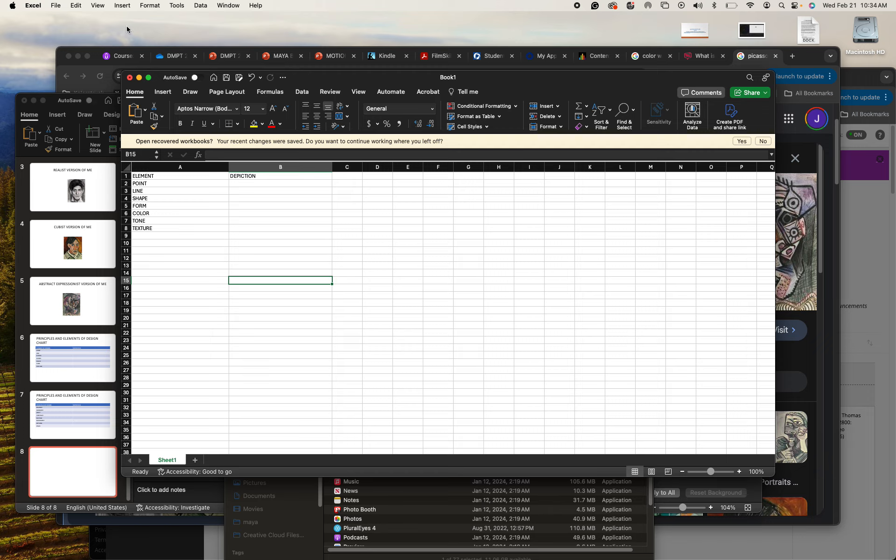
# - Fill the depictions of POINT, LINE and SHAPE with the placeholder texts wiebfoiheofiwhef, poiwjefpijwpeifjnpwe and lwenf;lknwlekfn
pyautogui.click(241, 184)
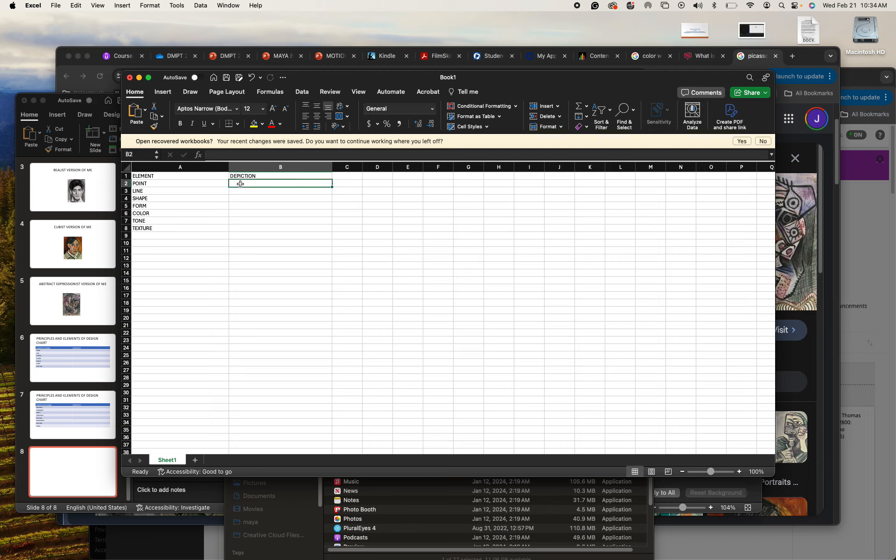
pyautogui.write('wiebfoiheofiwhef')
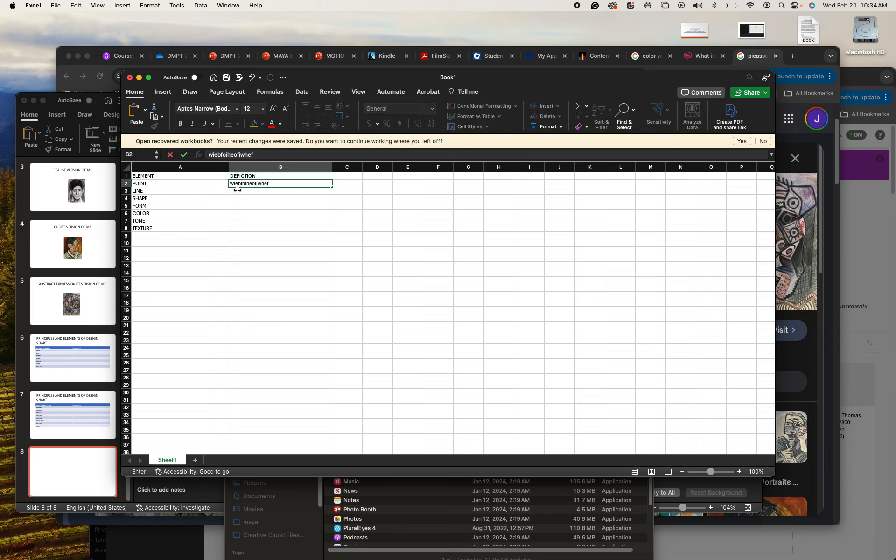
pyautogui.click(237, 190)
pyautogui.write('poiwjefpijwpeifjnpwe')
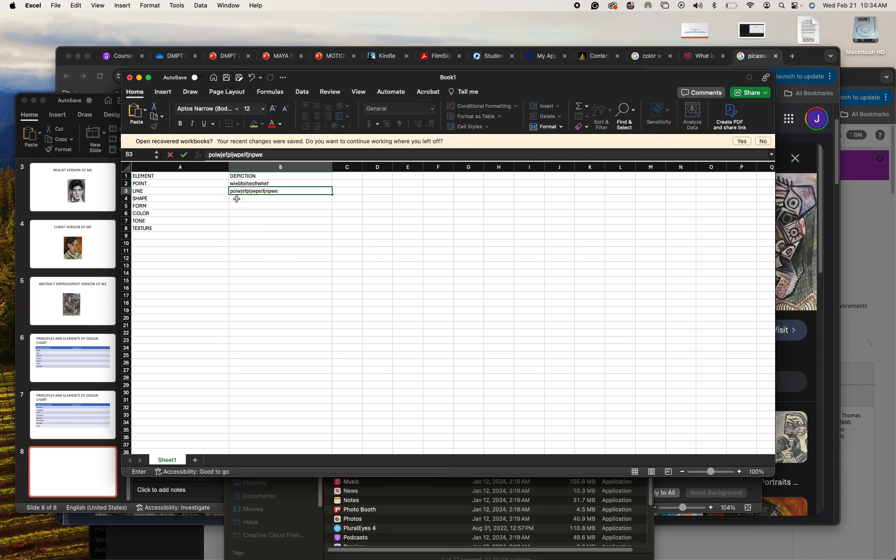
pyautogui.press('Return')
pyautogui.write('lwenf;lknwlekfn')
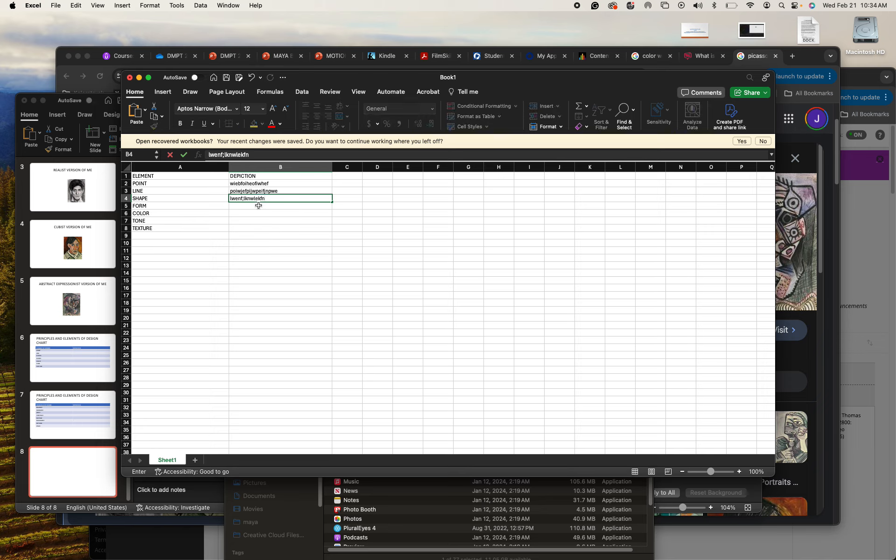
# - Fill the depictions of FORM, COLOR and TONE with the placeholder texts iwenfwnepifnwpnef, aoemf[powme[opfm and pwmnef;mnweknmfco
pyautogui.press('Return')
pyautogui.write('iwenfwnepifnwpnef')
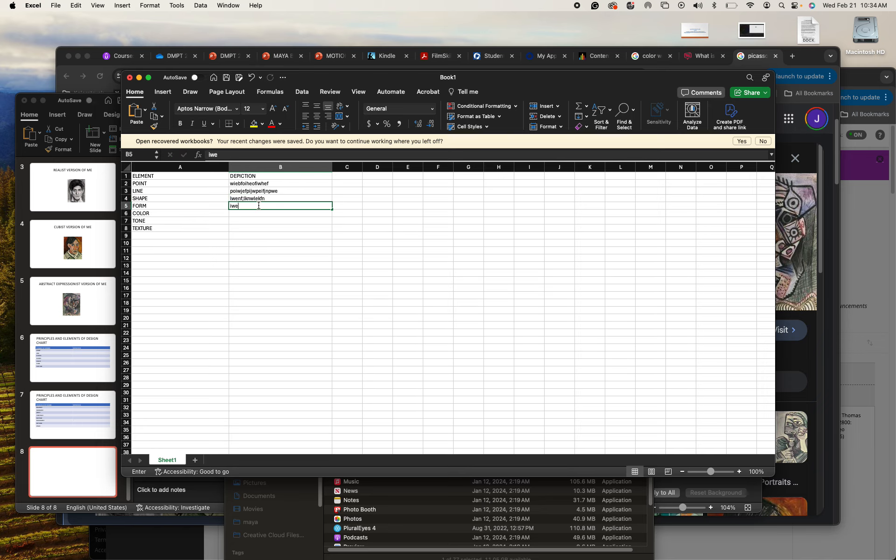
pyautogui.click(243, 213)
pyautogui.write('aoemf[powme[opfm')
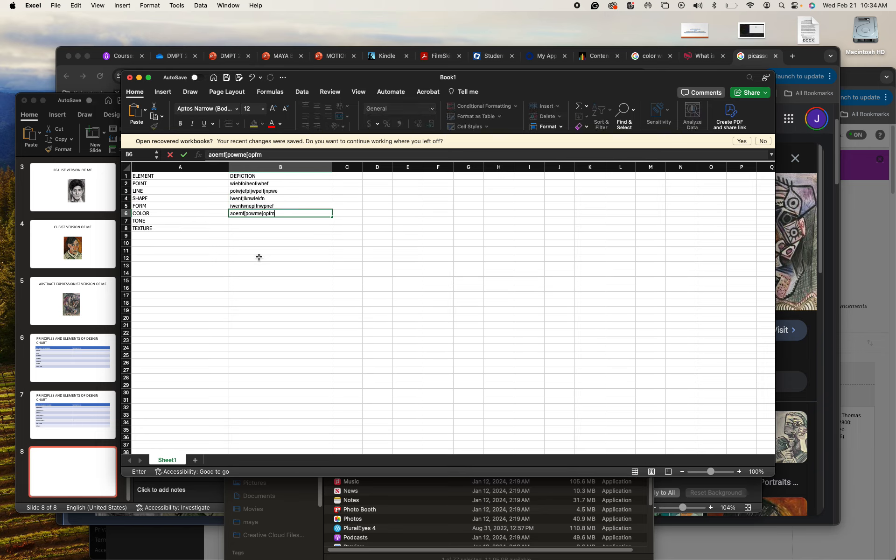
pyautogui.click(247, 221)
pyautogui.write('pwmnef;mnweknmfco')
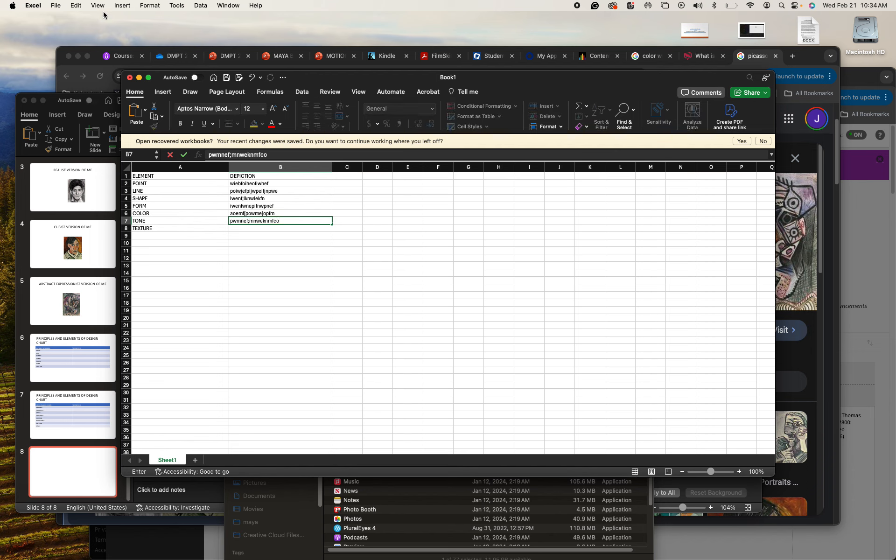
# - Try to save the workbook to the Desktop as a PDF named P&E CHART
pyautogui.click(55, 5)
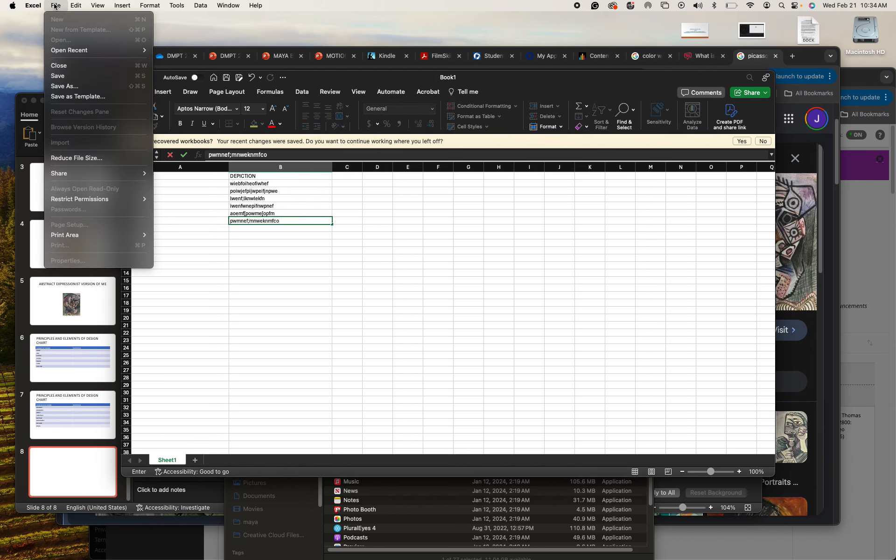
pyautogui.click(82, 88)
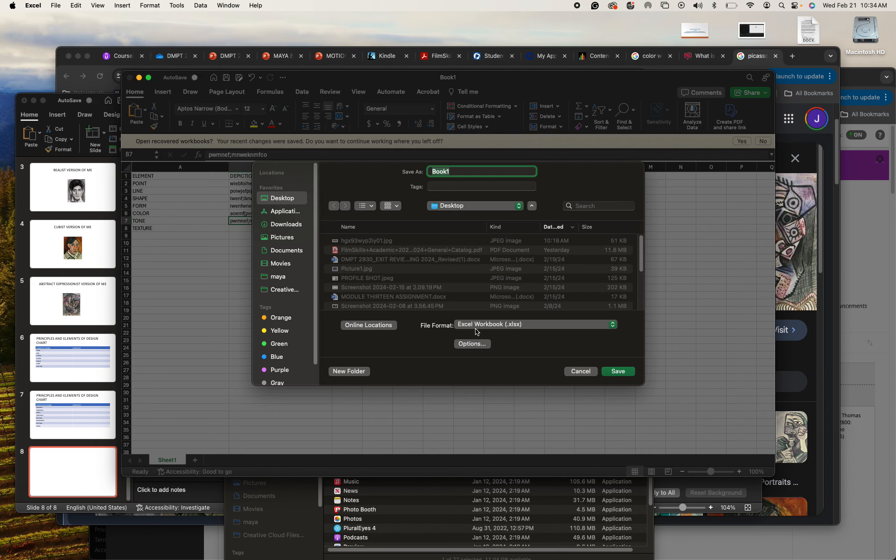
pyautogui.click(500, 325)
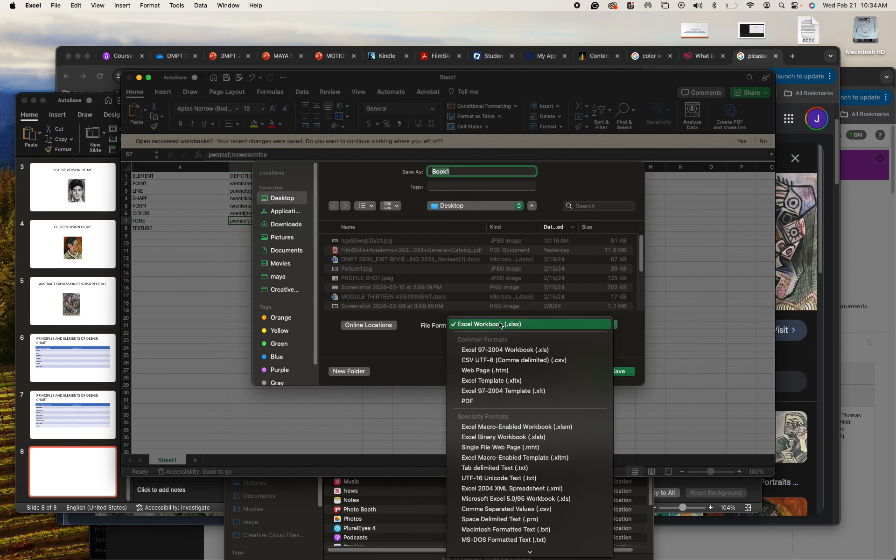
pyautogui.click(492, 407)
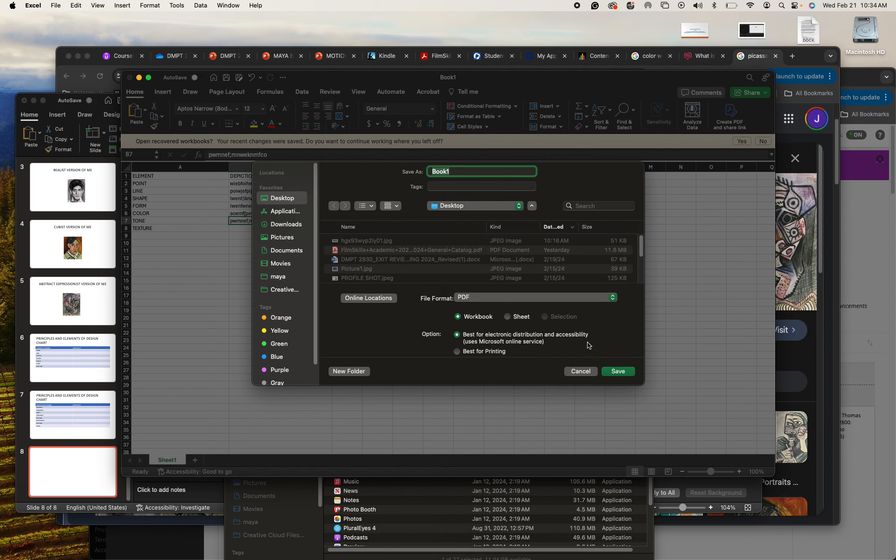
pyautogui.write('P&E CHART')
pyautogui.click(617, 372)
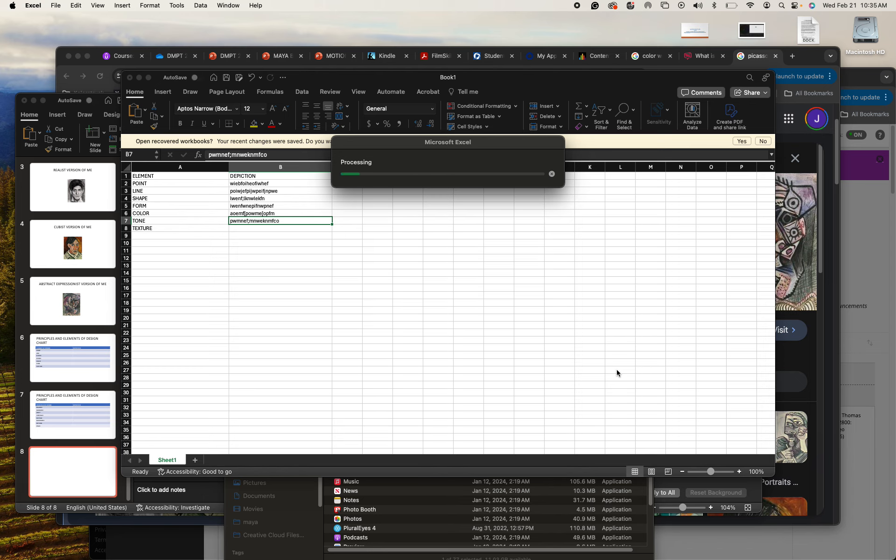
# - Switch to PowerPoint and give slide 8 the centred title PRINCIPLES AND ELEMENTS OF DESIGN CHART
pyautogui.moveTo(353, 558)
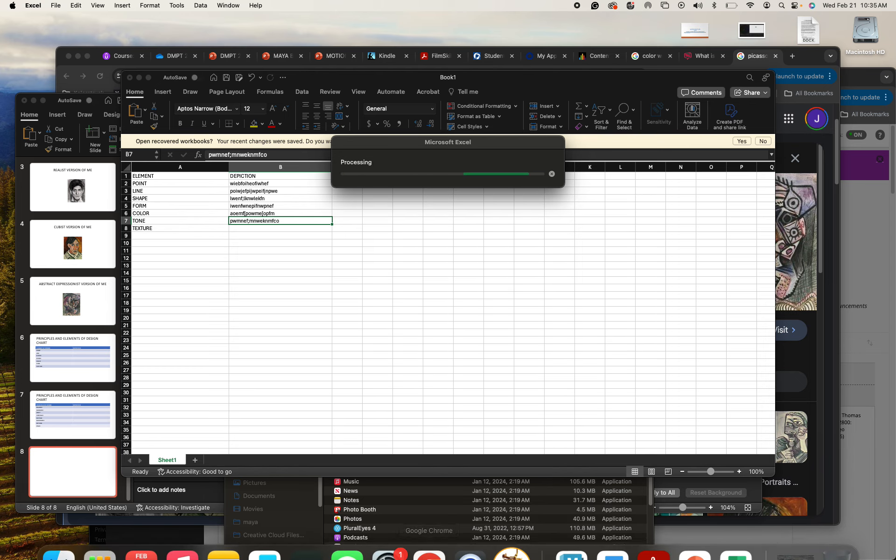
pyautogui.click(41, 469)
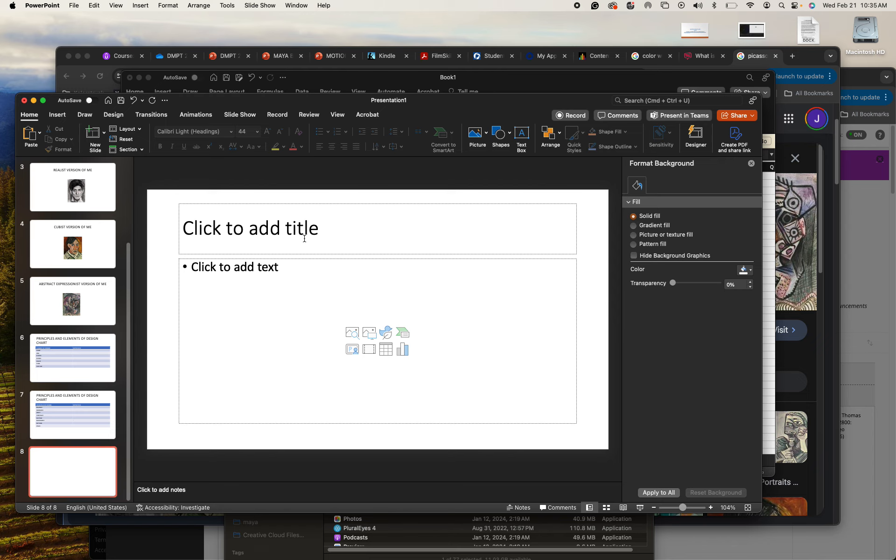
pyautogui.click(263, 250)
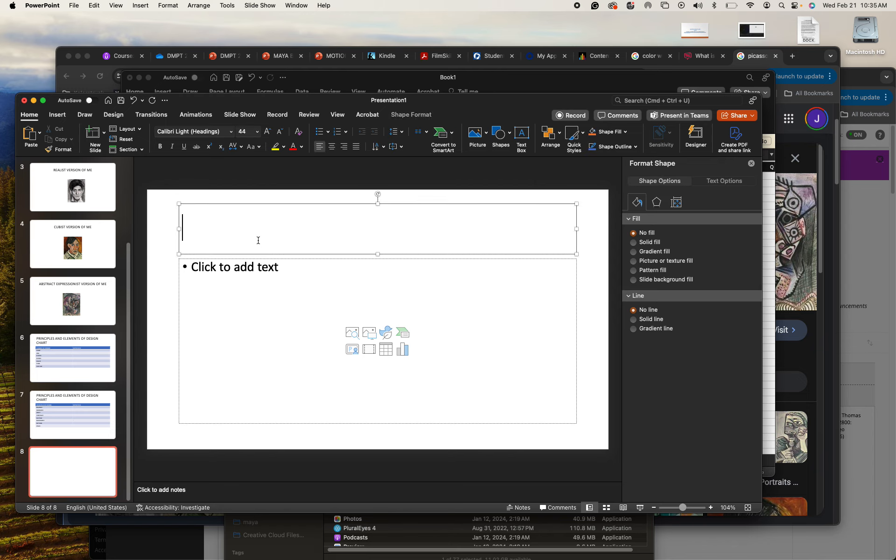
pyautogui.write('PRINCIPLES AND ELEMENTS OF DESIGN CHART')
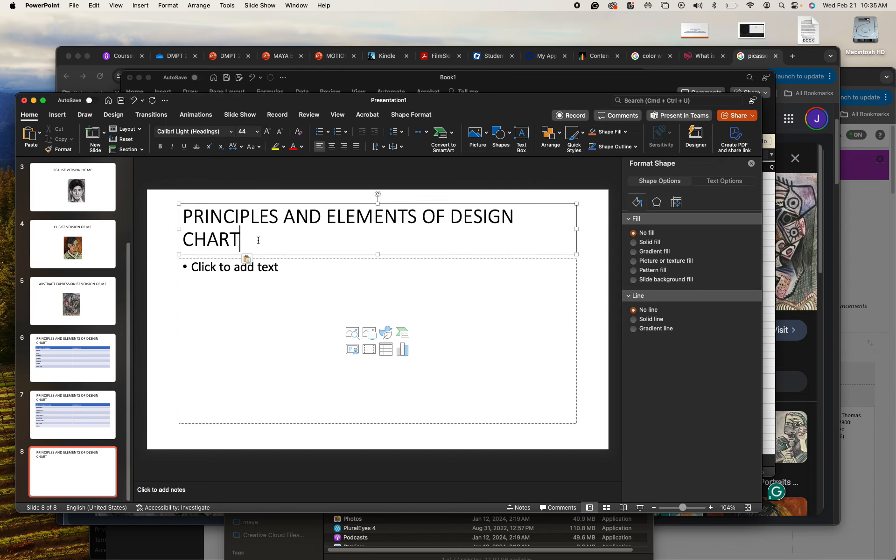
pyautogui.click(332, 147)
# - Look through the Desktop folder in Finder for the exported chart PDF
pyautogui.moveTo(68, 558)
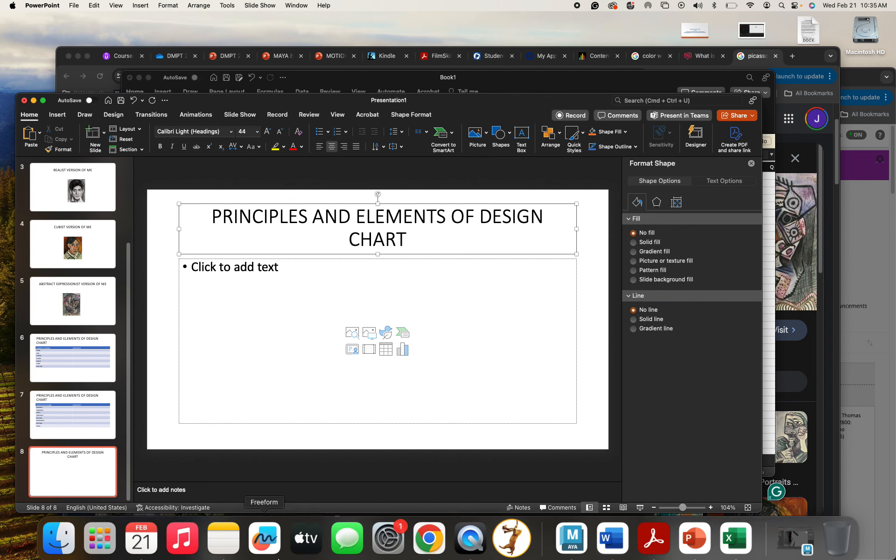
pyautogui.click(63, 537)
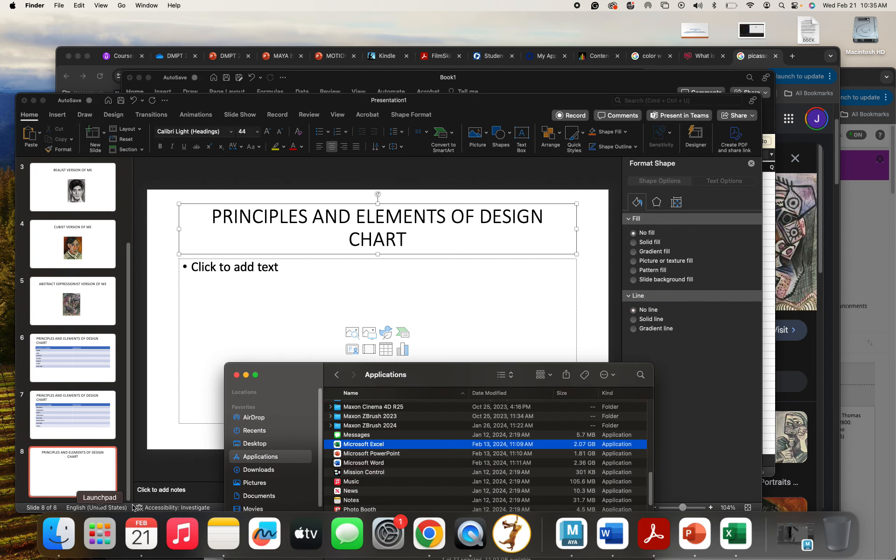
pyautogui.click(258, 445)
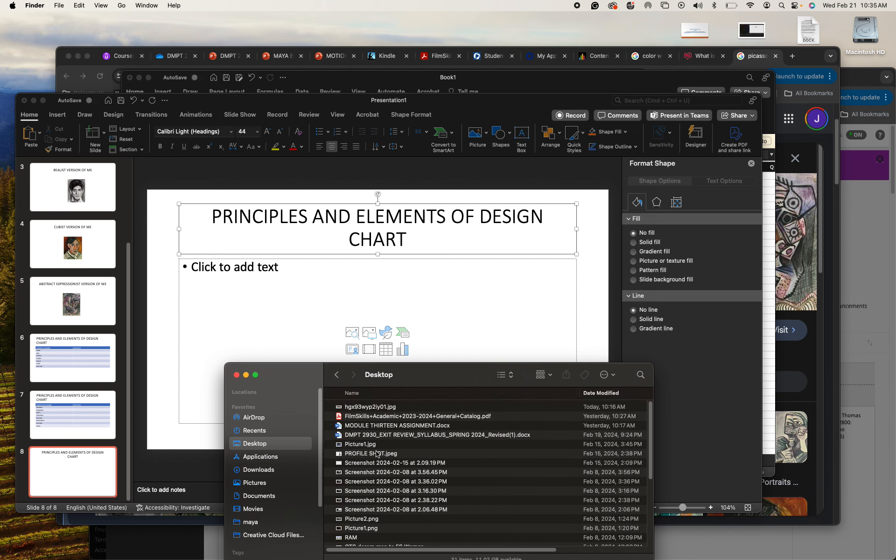
pyautogui.click(396, 408)
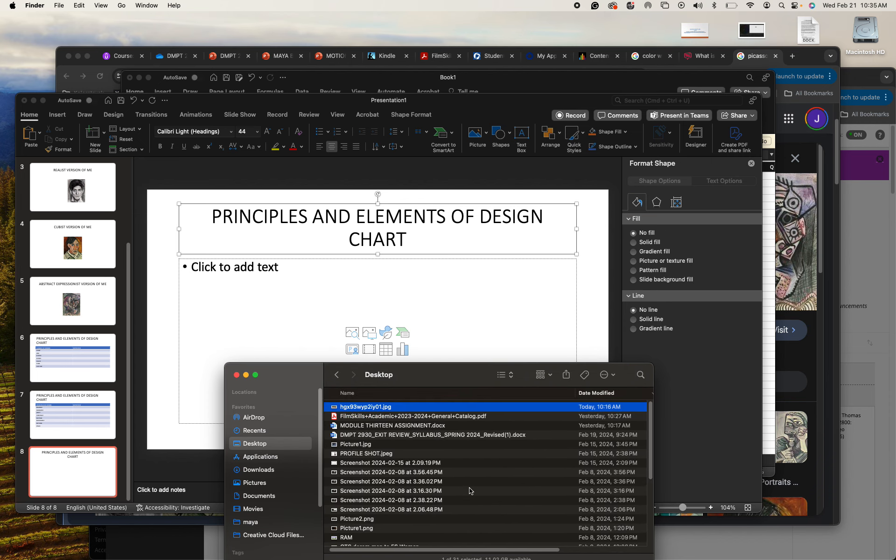
pyautogui.scroll(-2, 470, 491)
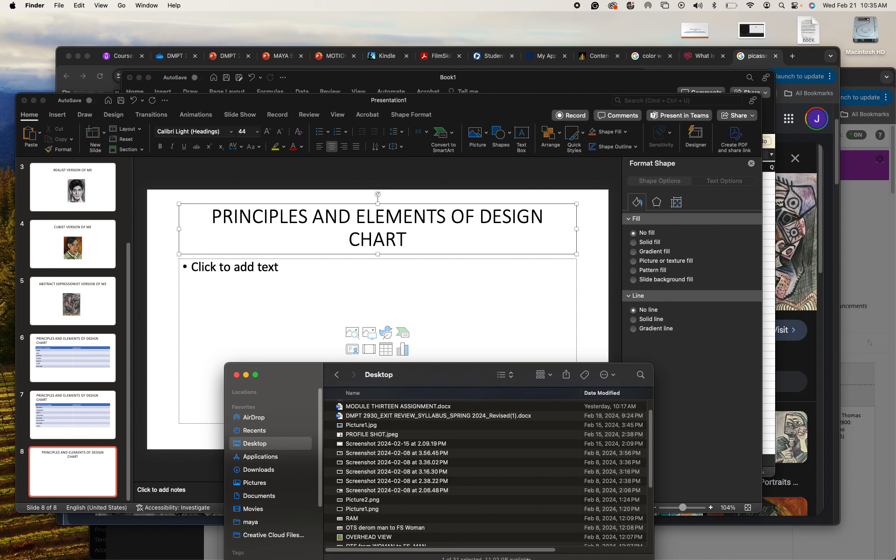
# - Cancel the running export in Excel and try again to save the workbook as a PDF with the electronic distribution option
pyautogui.click(736, 534)
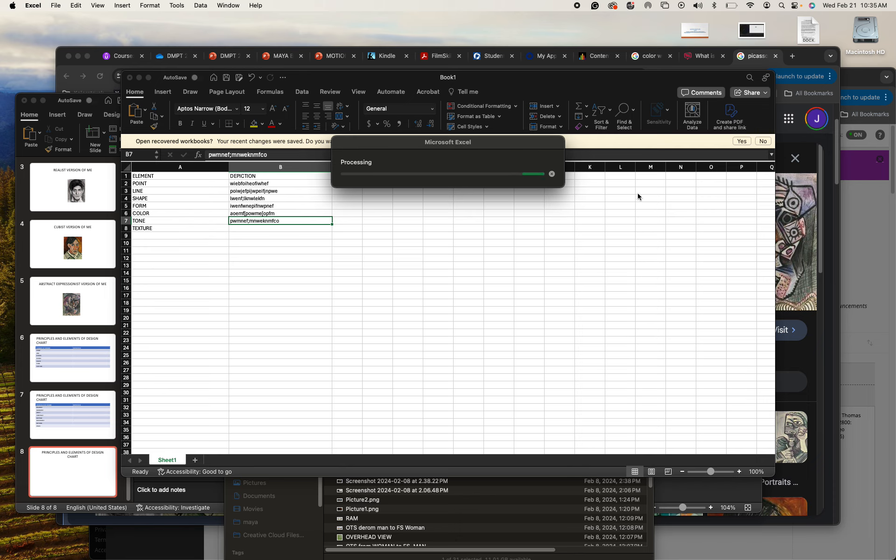
pyautogui.click(551, 174)
pyautogui.click(55, 5)
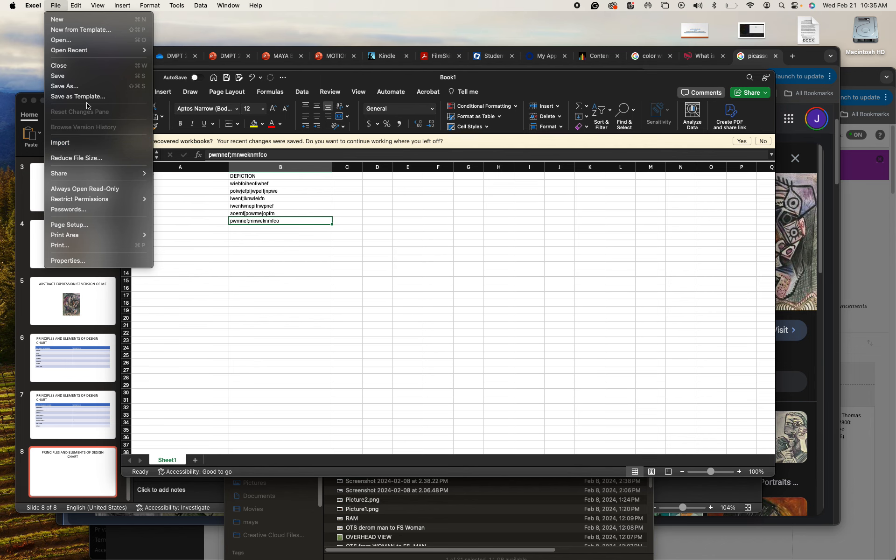
pyautogui.click(100, 88)
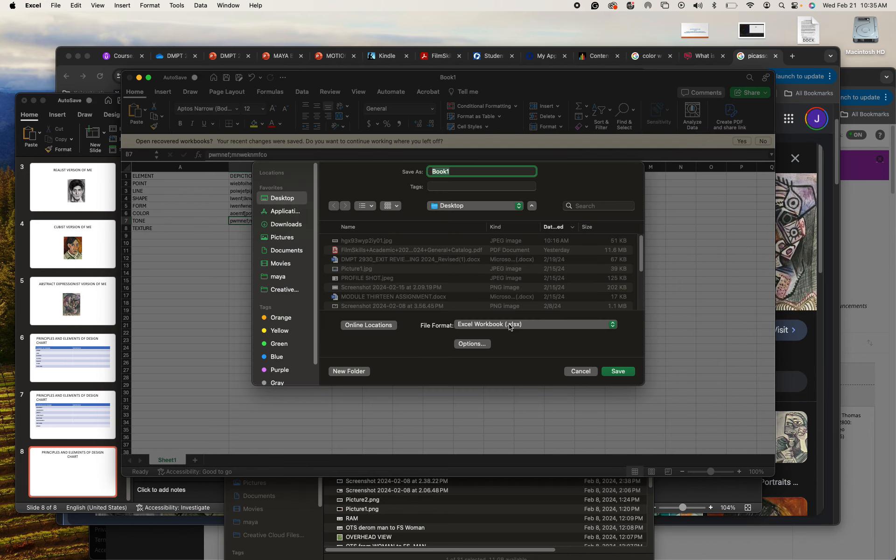
pyautogui.click(511, 328)
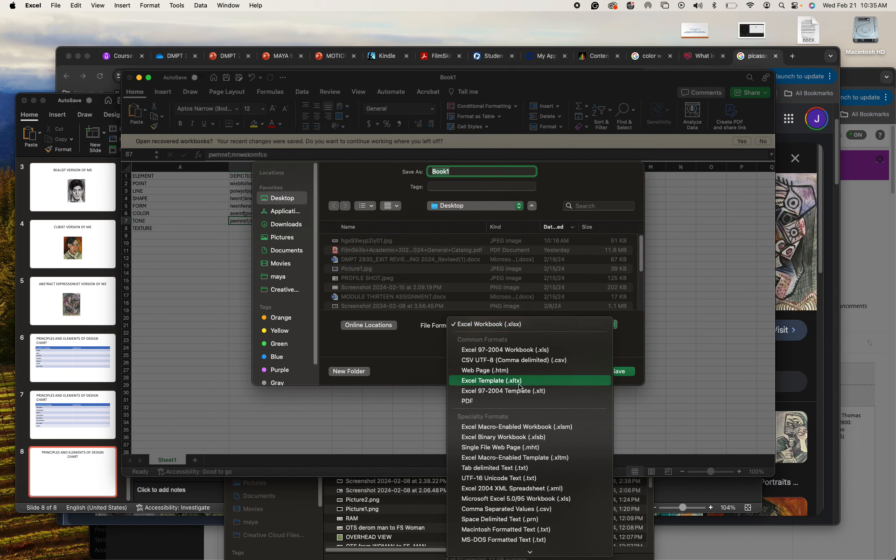
pyautogui.moveTo(545, 558)
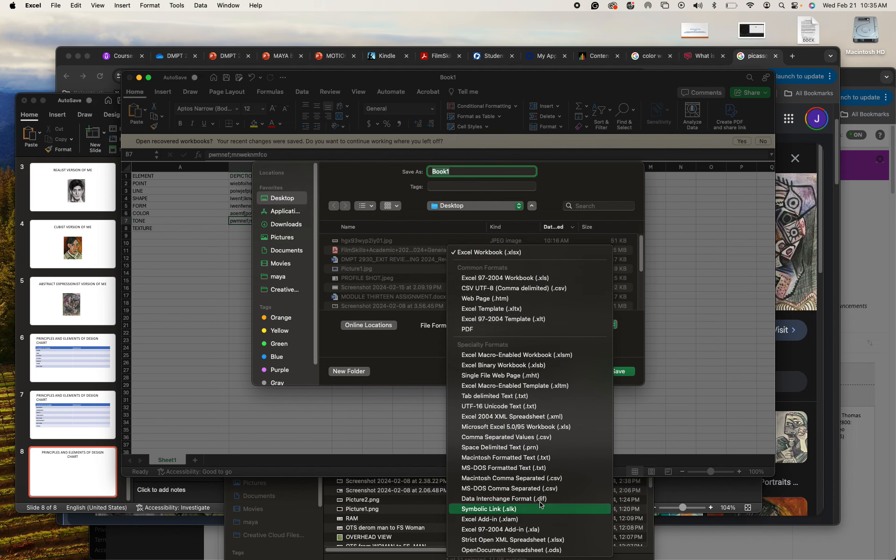
pyautogui.click(534, 328)
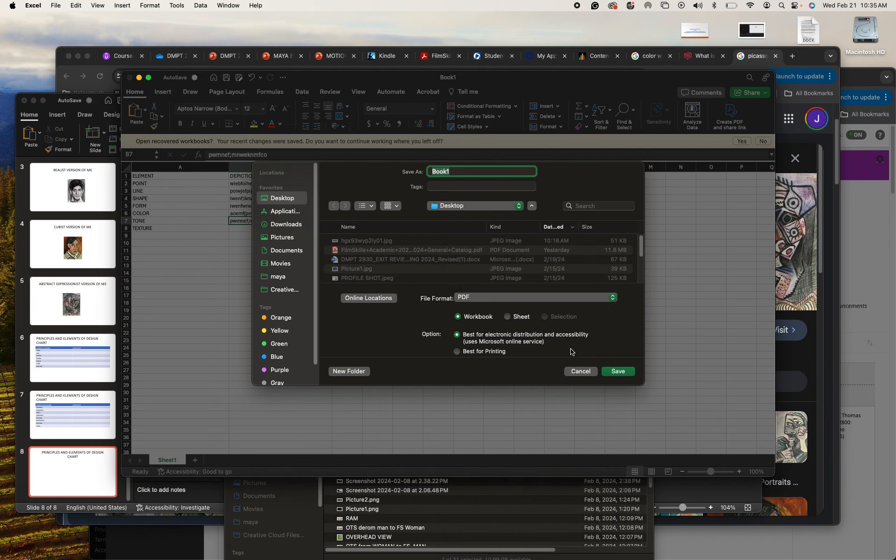
pyautogui.click(607, 372)
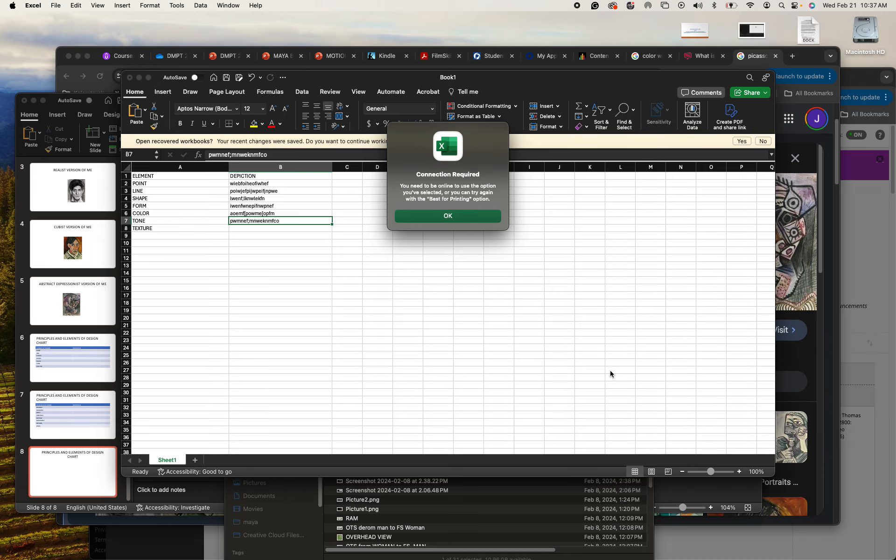
pyautogui.click(439, 217)
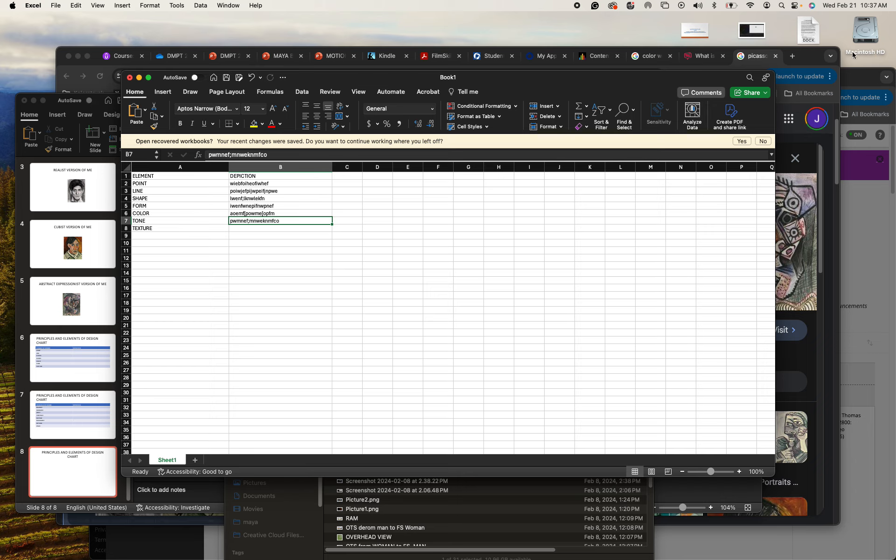
pyautogui.click(749, 5)
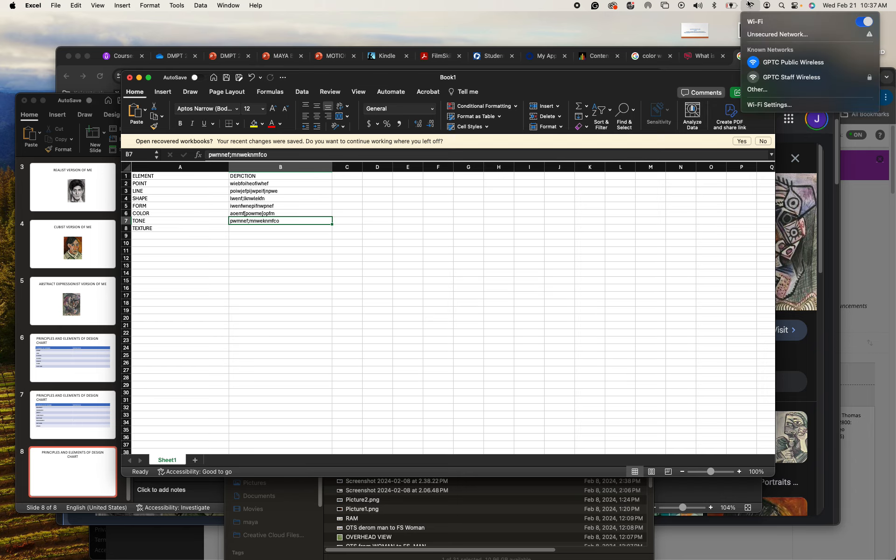
pyautogui.click(581, 220)
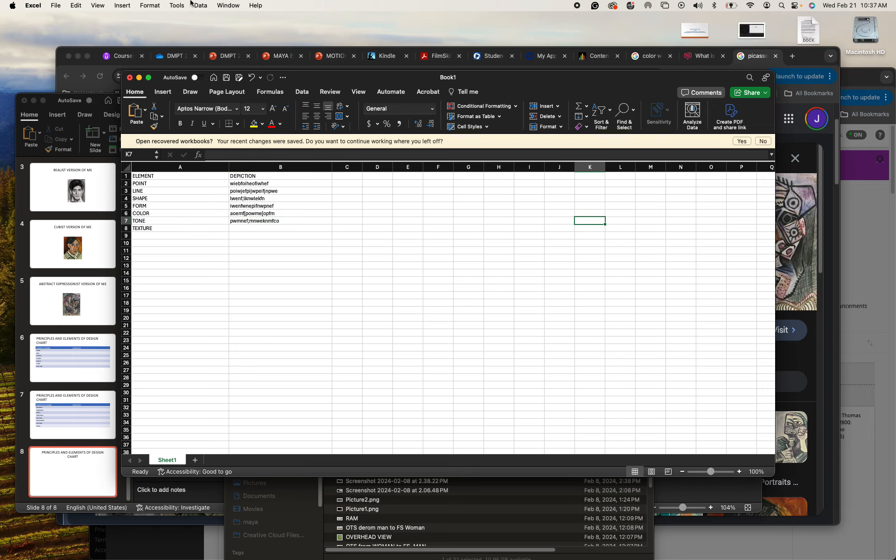
# - Save the workbook to the Desktop as the PDF Book1 with the Best for Printing option
pyautogui.click(56, 6)
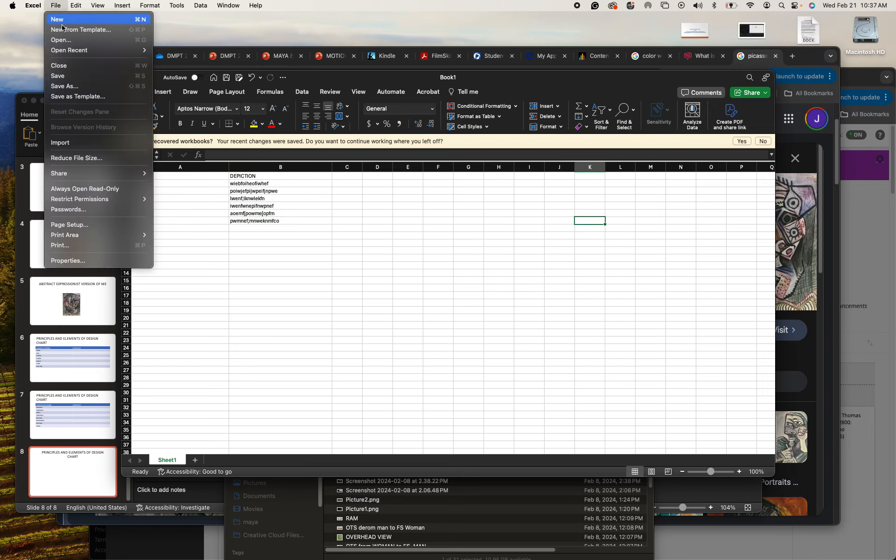
pyautogui.click(71, 86)
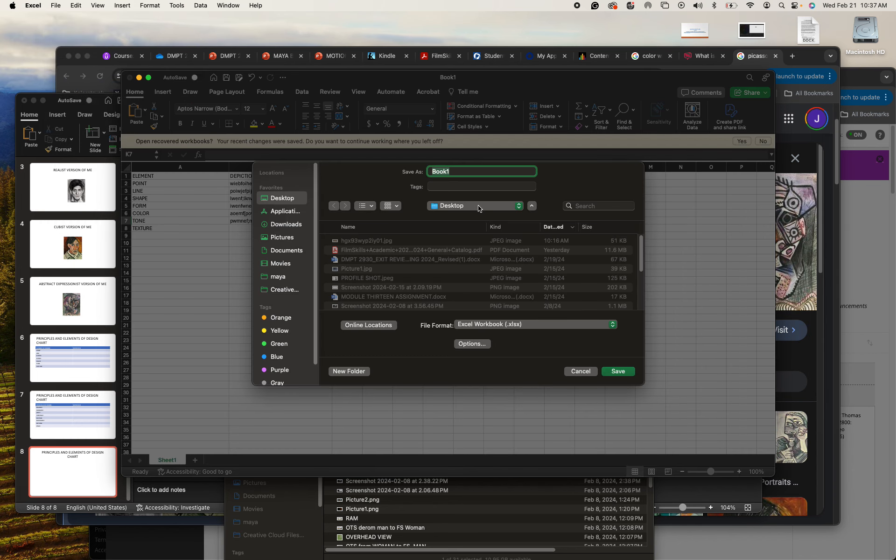
pyautogui.click(483, 325)
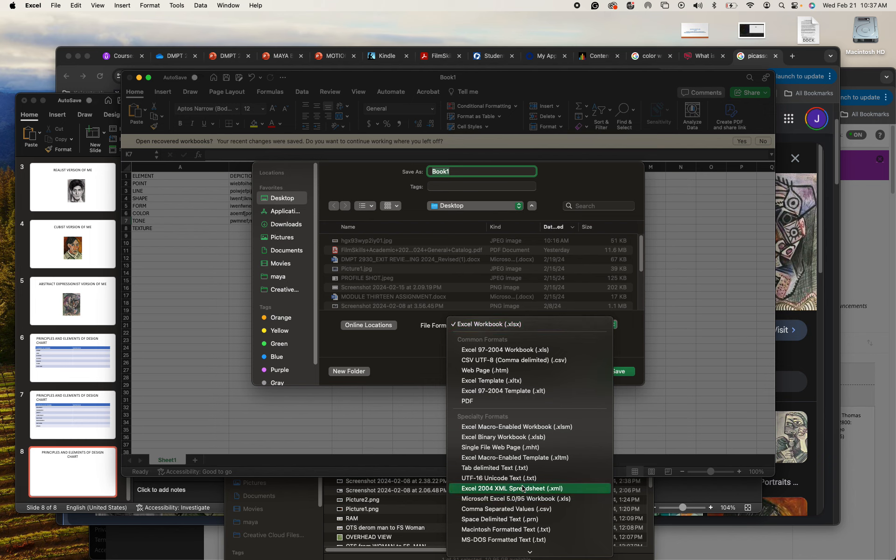
pyautogui.click(527, 402)
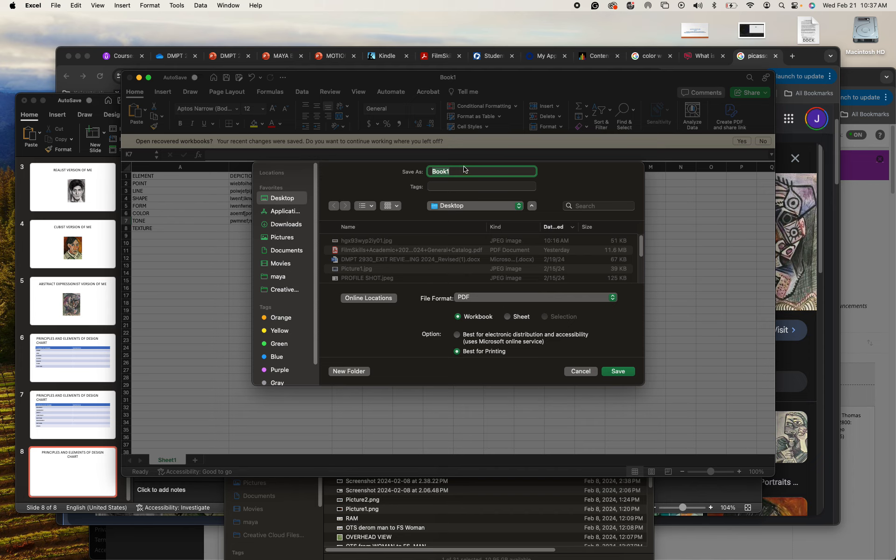
pyautogui.click(618, 371)
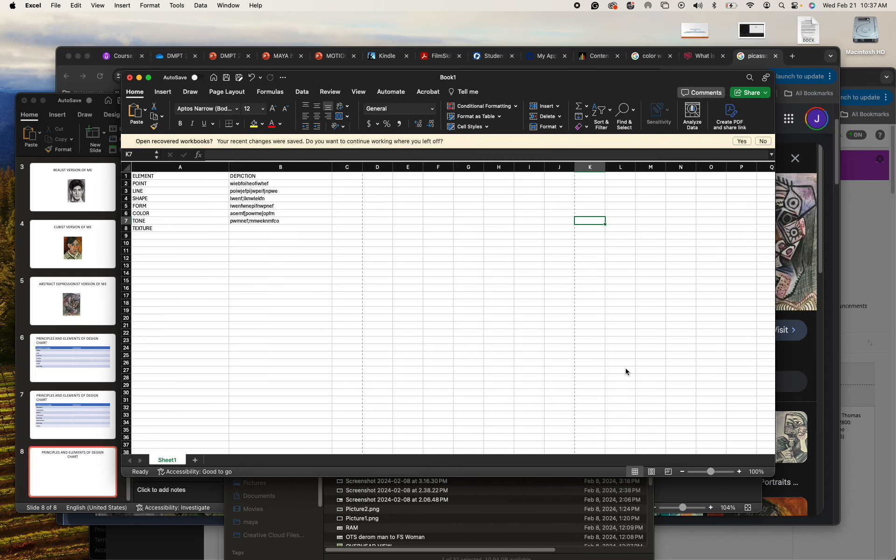
# - Insert Book1.pdf from the Desktop folder in Finder into the content area of PowerPoint slide 8
pyautogui.moveTo(202, 559)
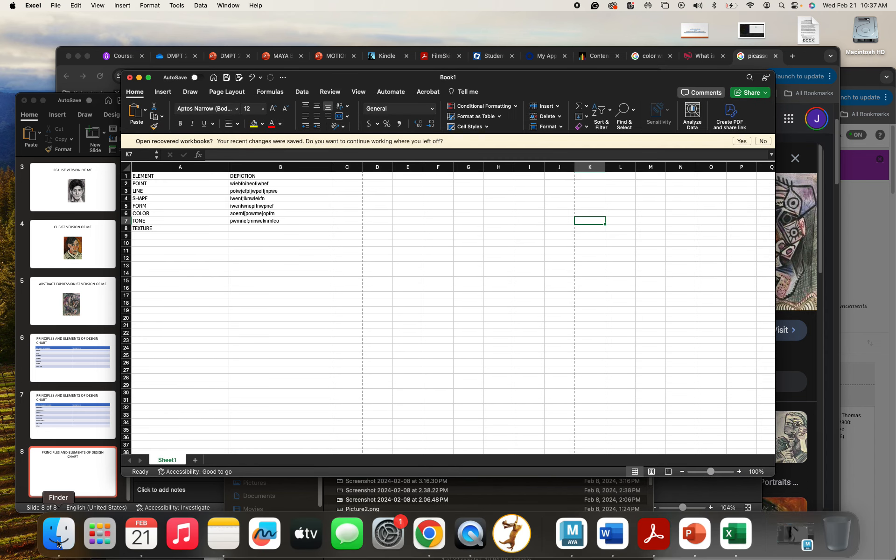
pyautogui.click(81, 474)
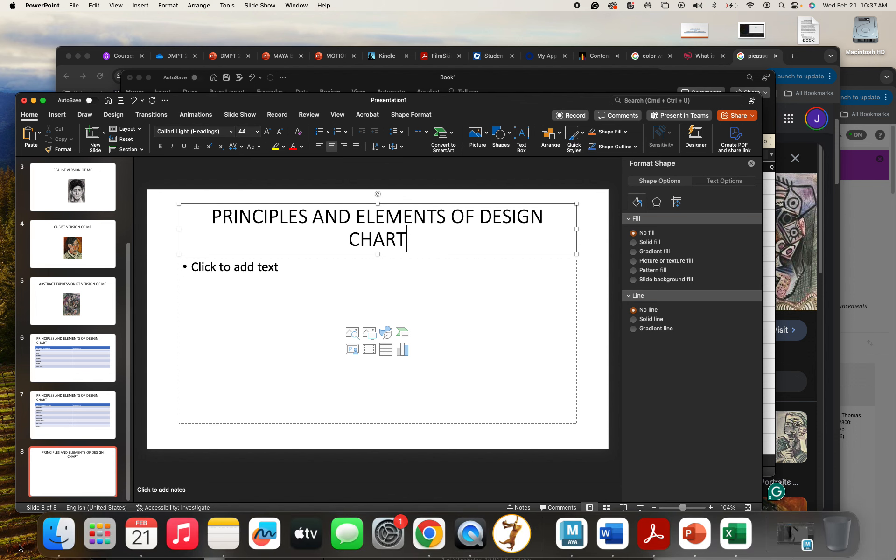
pyautogui.click(67, 537)
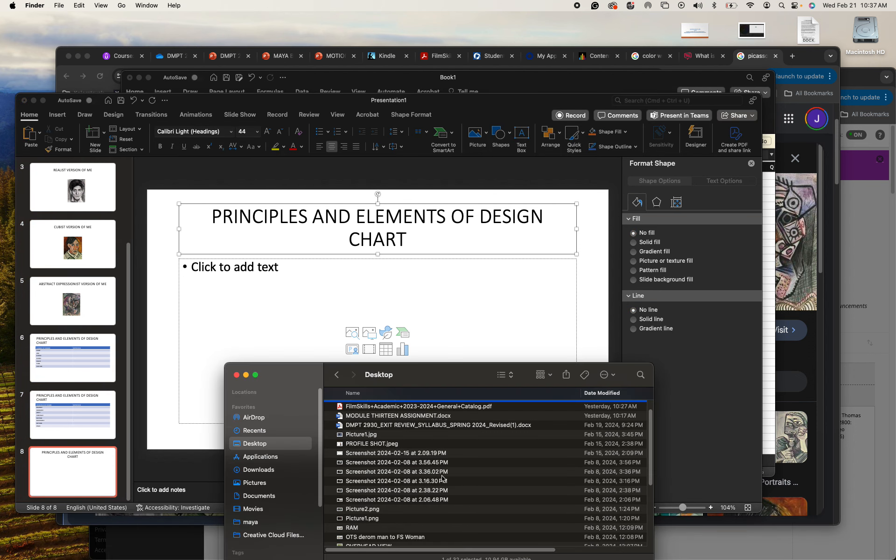
pyautogui.scroll(2, 442, 479)
pyautogui.click(371, 408)
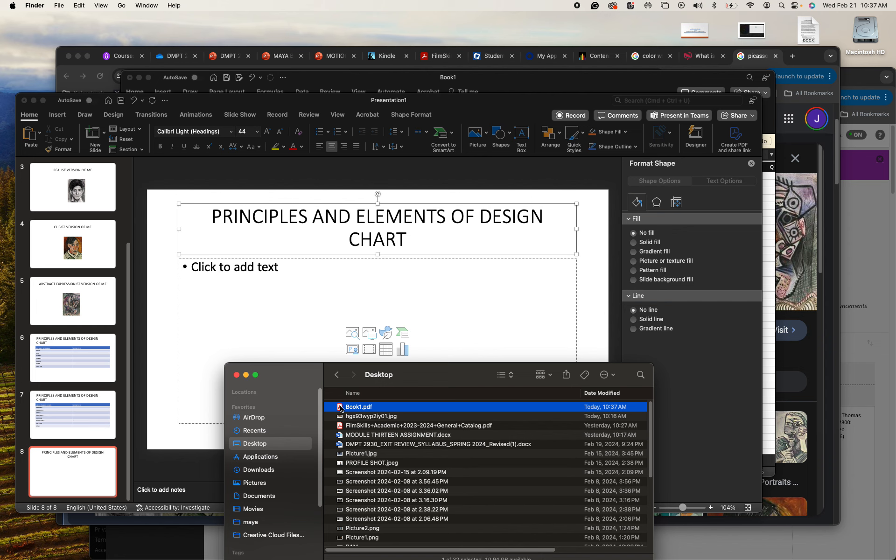
pyautogui.moveTo(341, 409); pyautogui.dragTo(360, 320)
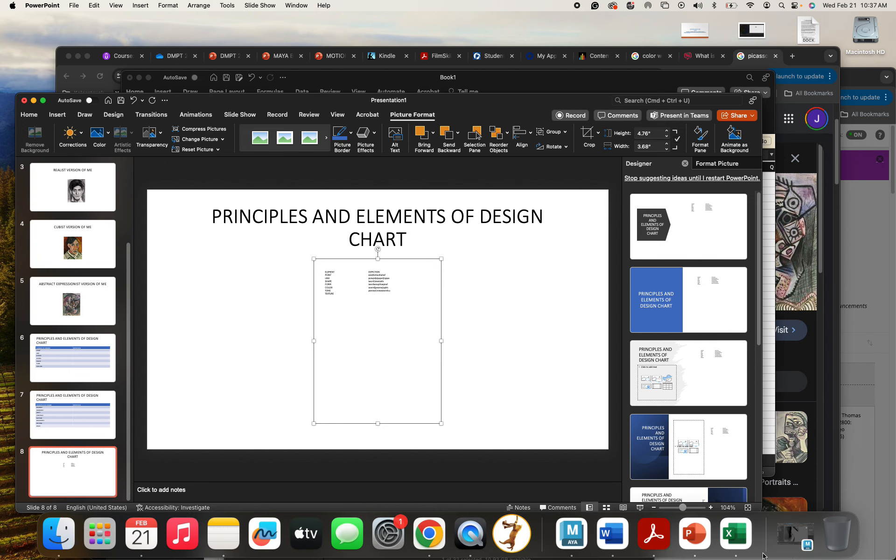
# - Switch to Excel, heighten the POINT and LINE rows of the chart, and set the POINT text to font size 20
pyautogui.click(740, 542)
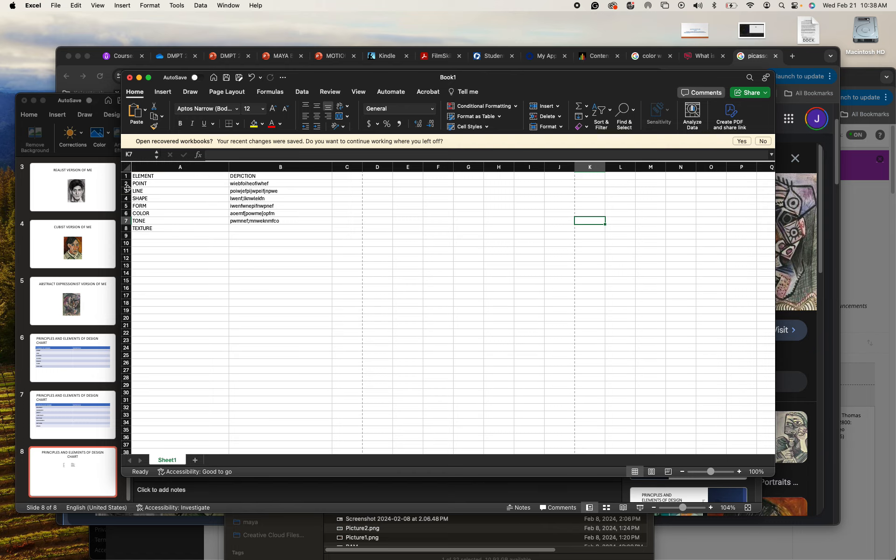
pyautogui.moveTo(127, 188); pyautogui.dragTo(129, 264)
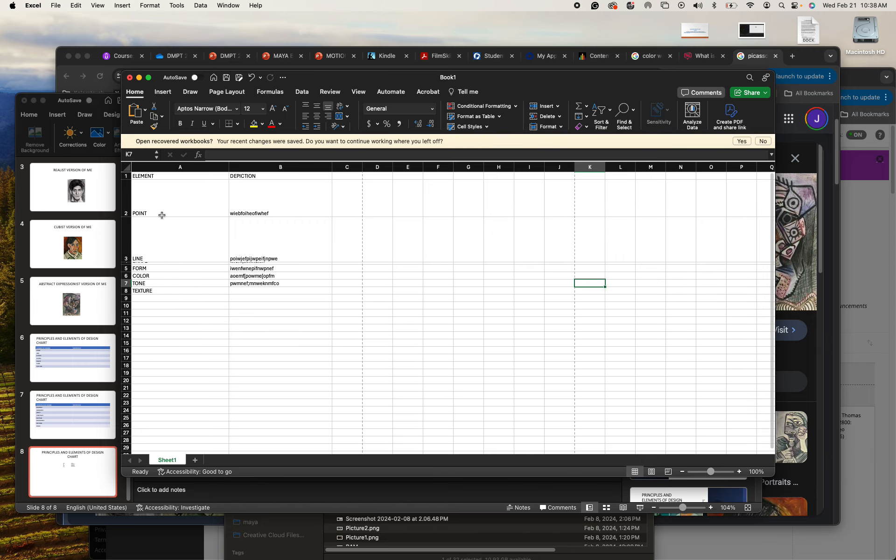
pyautogui.doubleClick(156, 214)
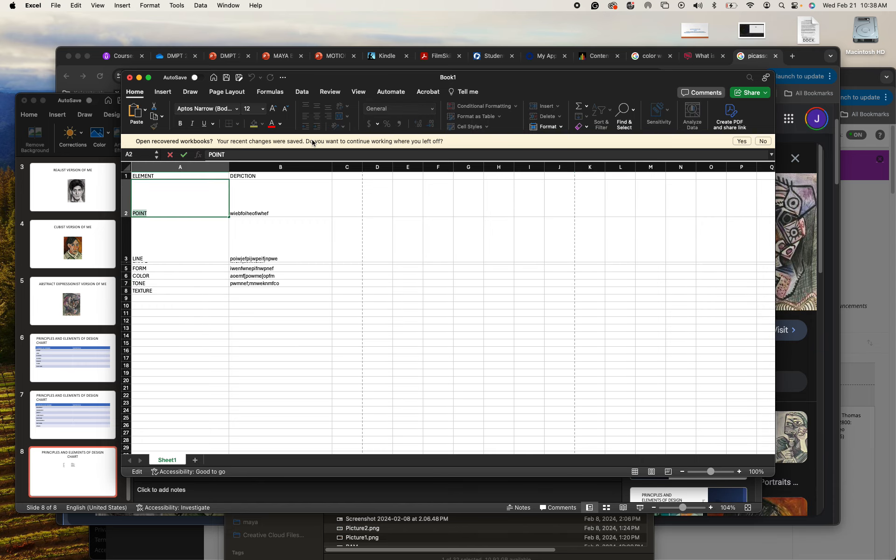
pyautogui.click(263, 110)
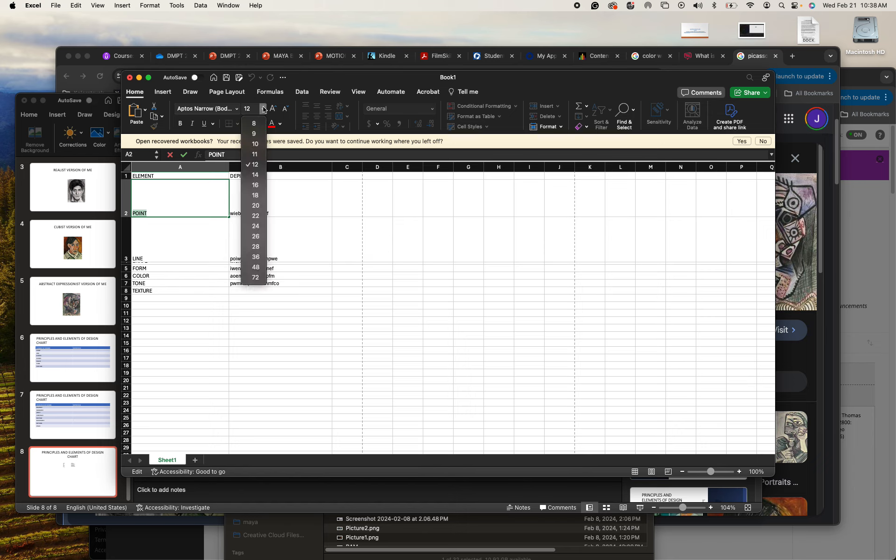
pyautogui.click(259, 210)
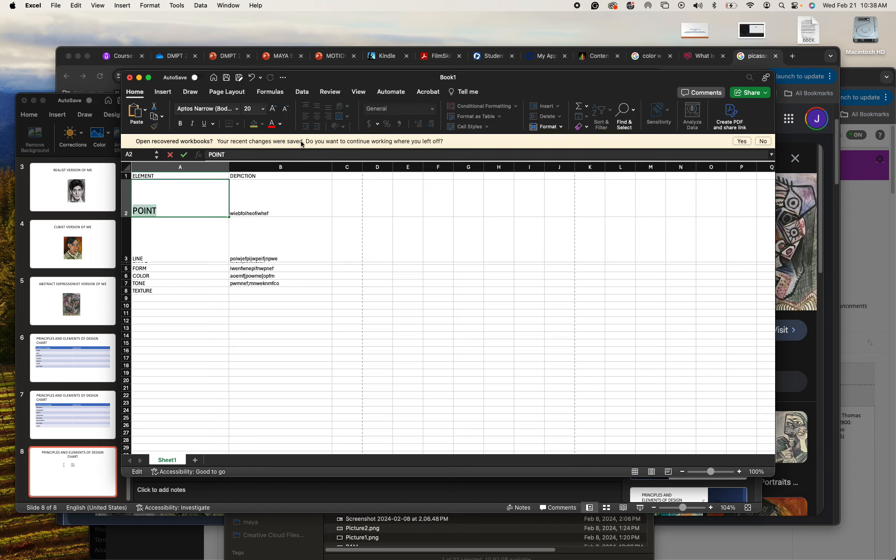
# - Set the font size of the element and depiction entries in A2:B8, below the header row, to 24
pyautogui.doubleClick(188, 250)
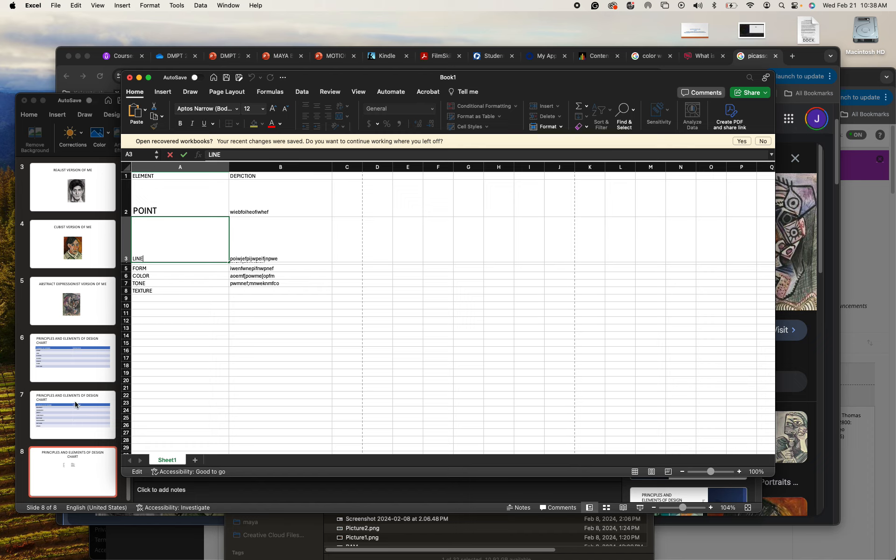
pyautogui.click(286, 290)
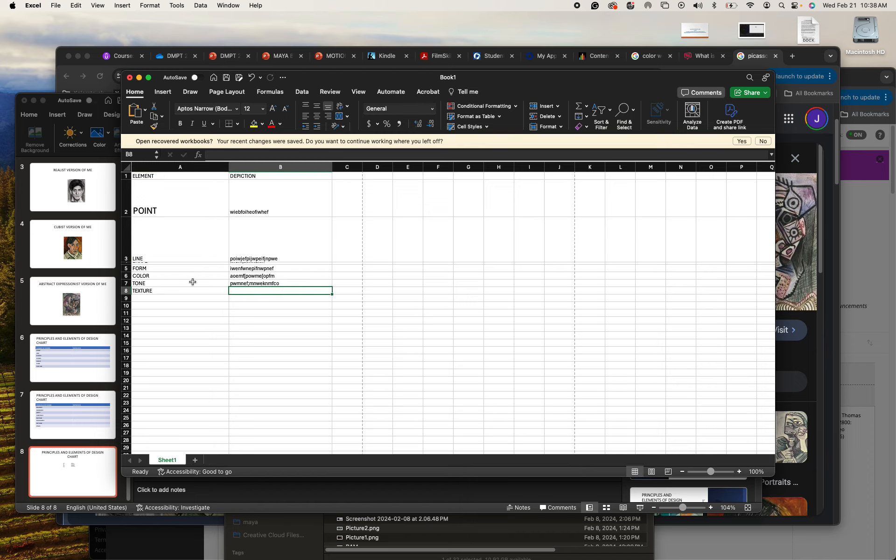
pyautogui.click(162, 290)
pyautogui.keyDown('shift'); pyautogui.click(264, 286); pyautogui.keyUp('shift')
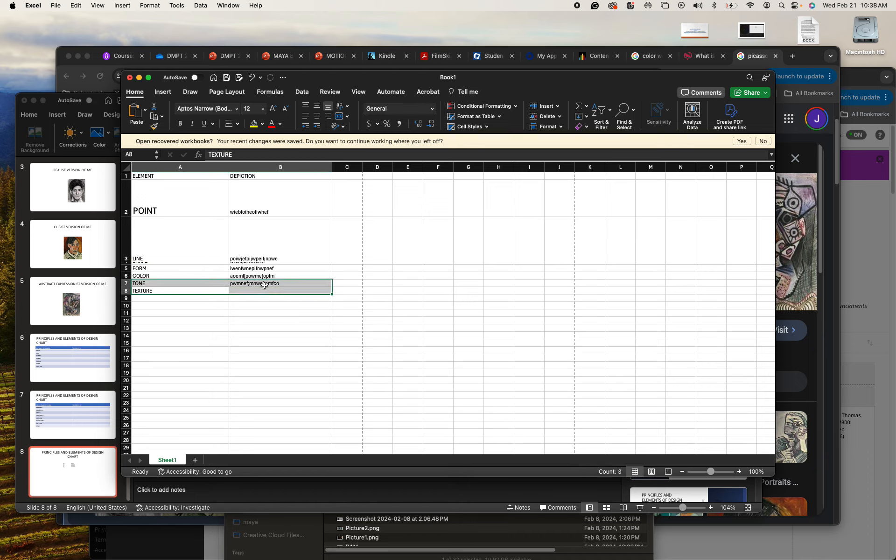
pyautogui.keyDown('shift'); pyautogui.click(152, 193); pyautogui.keyUp('shift')
pyautogui.keyDown('shift'); pyautogui.click(292, 210); pyautogui.keyUp('shift')
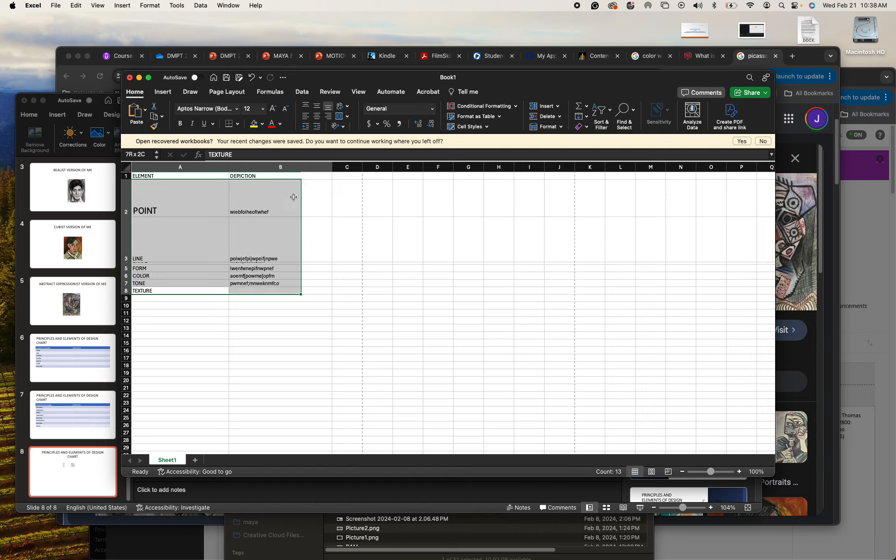
pyautogui.click(262, 110)
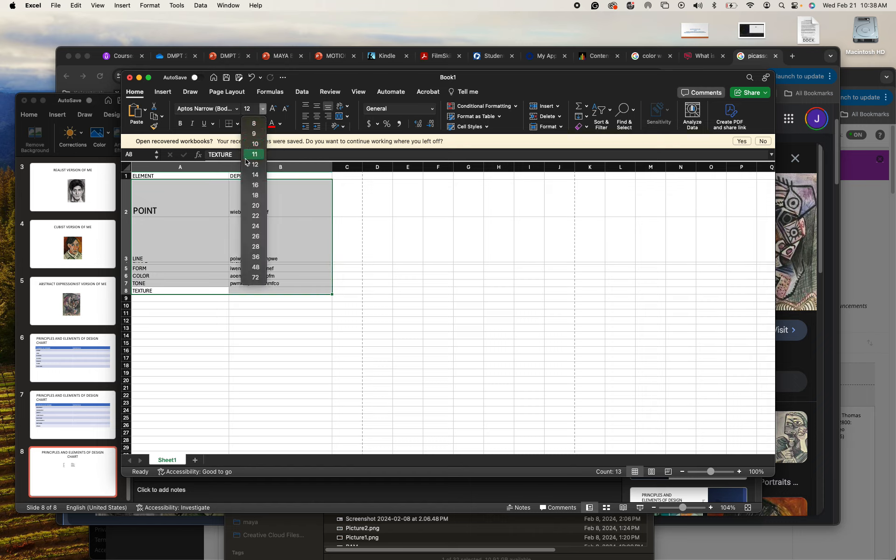
pyautogui.click(255, 226)
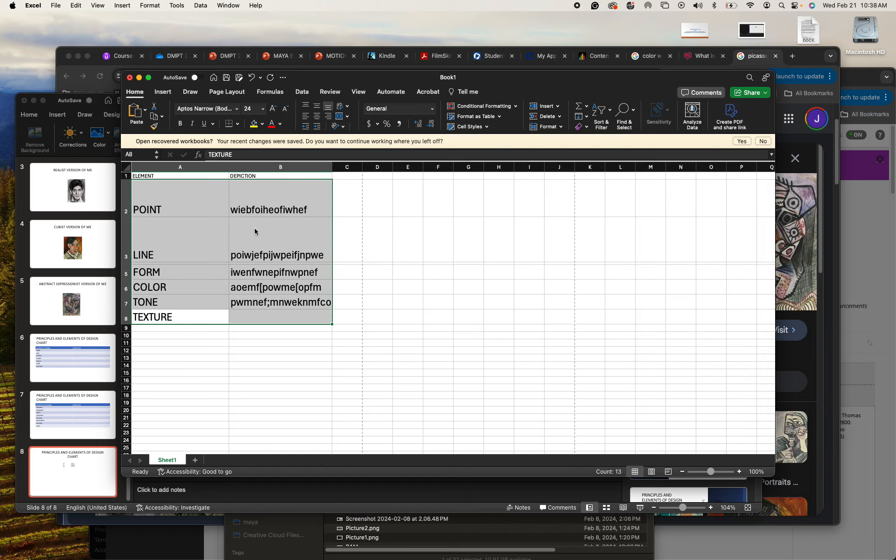
pyautogui.click(256, 372)
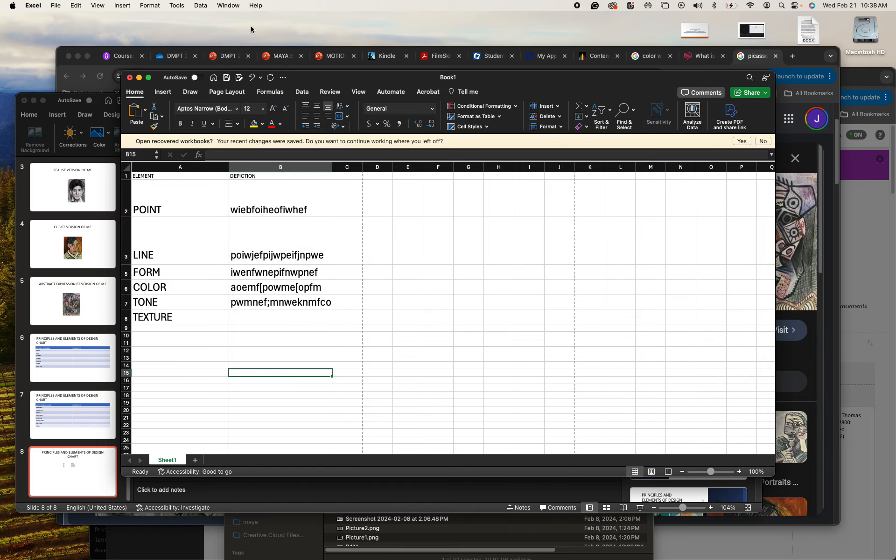
# - Save the workbook to the Desktop as an Excel Workbook (.xlsx) named 2
pyautogui.click(59, 5)
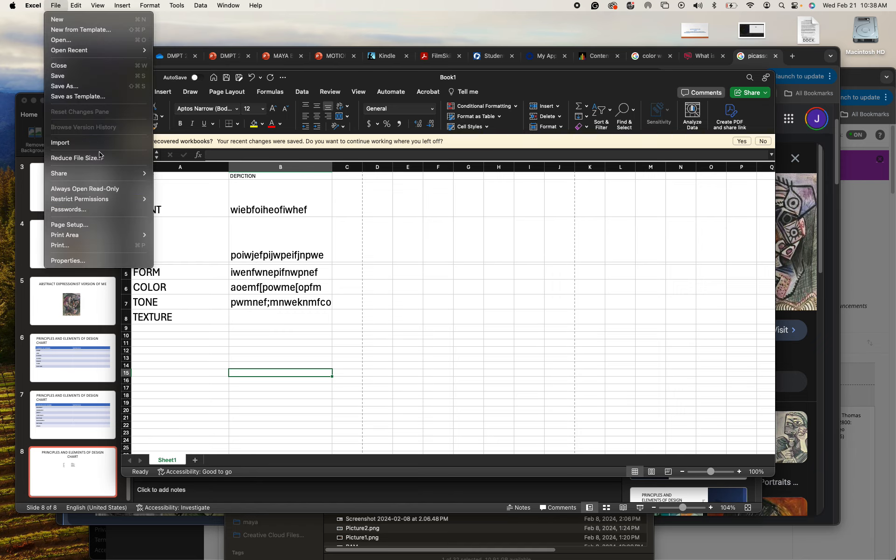
pyautogui.click(120, 86)
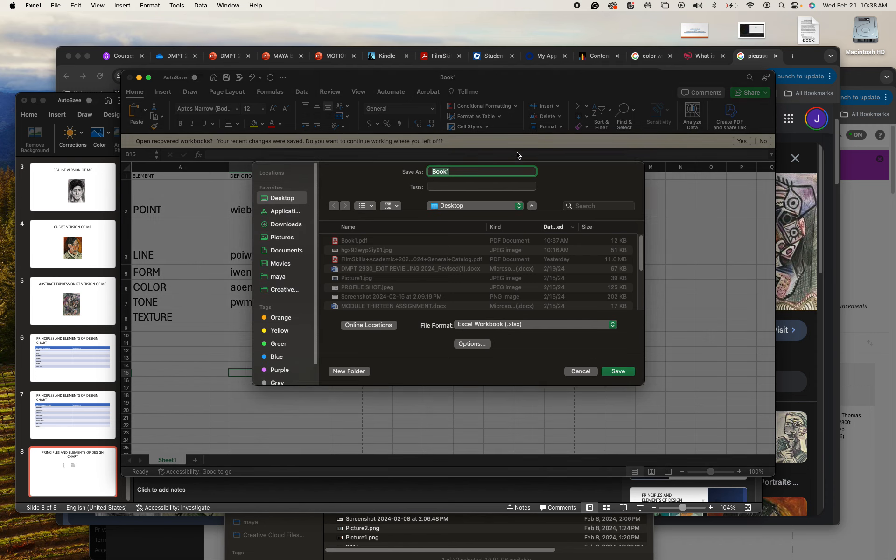
pyautogui.write('2')
pyautogui.click(613, 372)
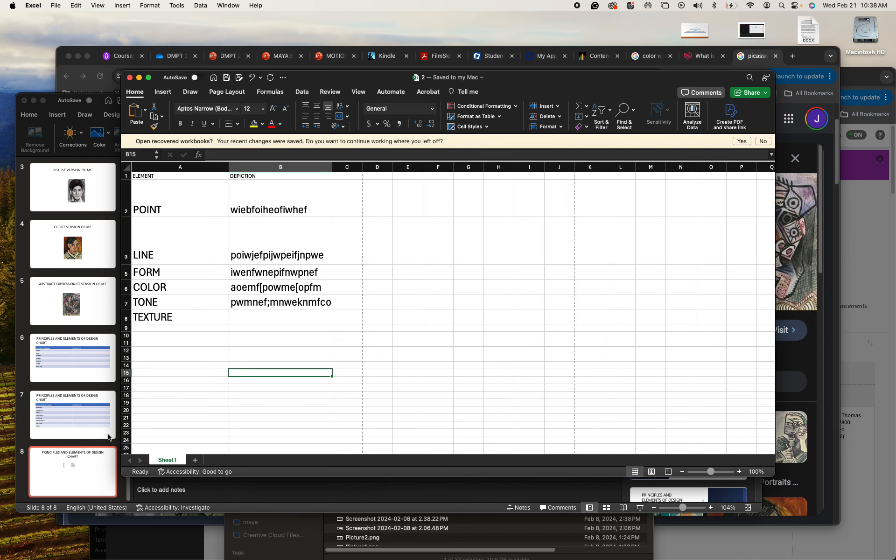
# - Save the workbook to the Desktop as the PDF 2 with the Best for Printing option
pyautogui.click(55, 5)
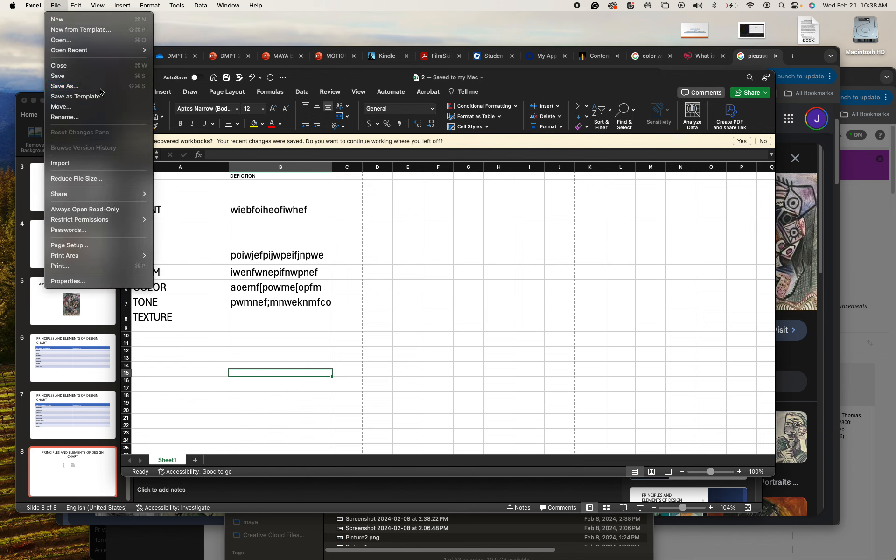
pyautogui.click(444, 394)
pyautogui.press('super+shift+s')
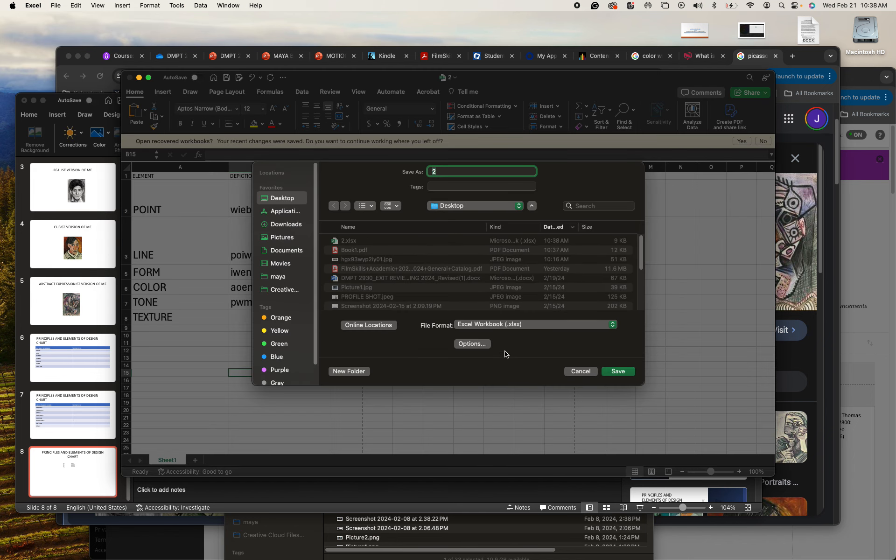
pyautogui.click(483, 326)
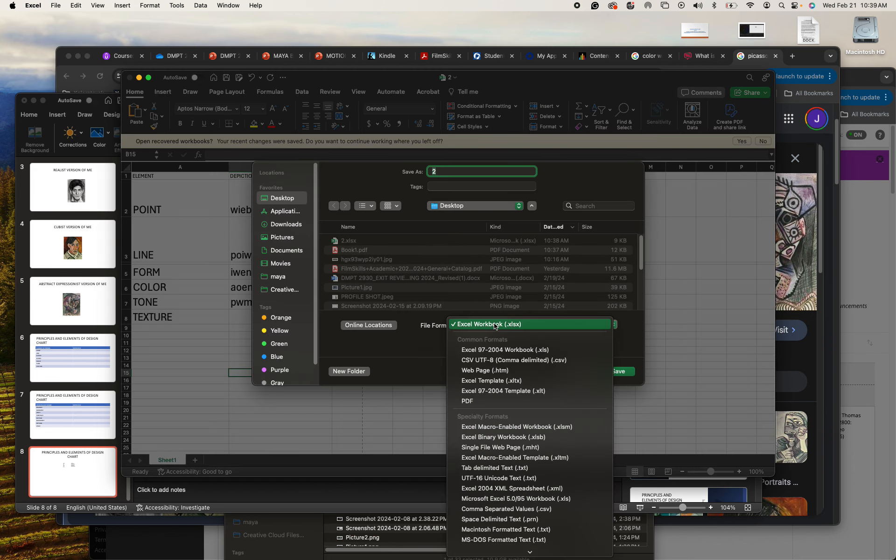
pyautogui.click(494, 400)
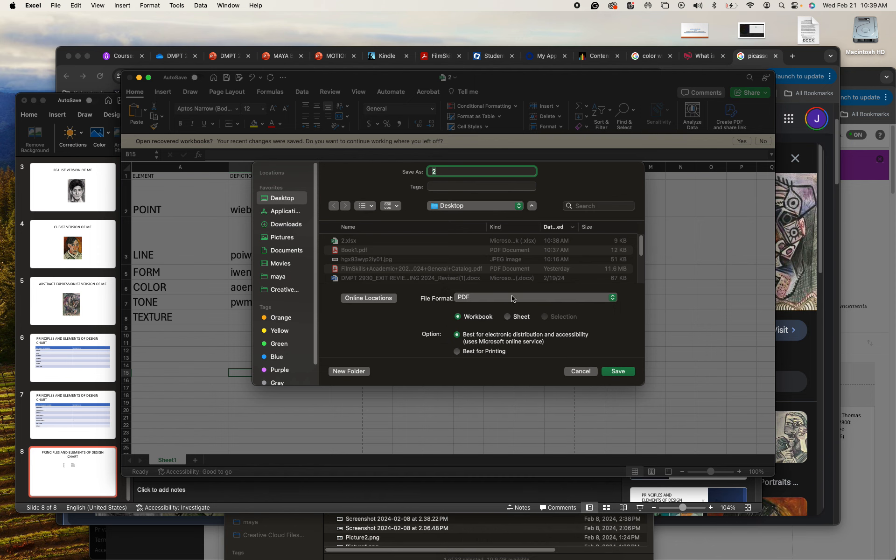
pyautogui.click(456, 351)
pyautogui.click(615, 374)
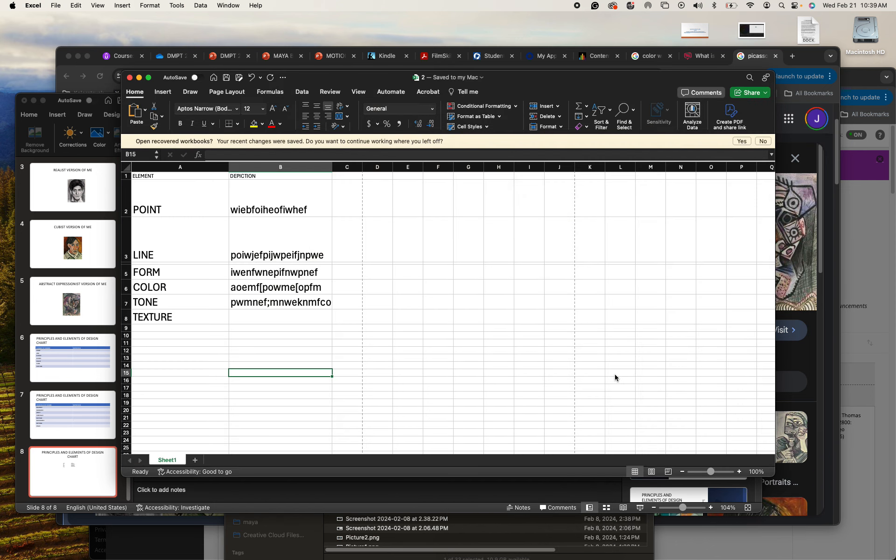
# - Replace the chart picture on PowerPoint slide 8 with 2.pdf from the Desktop folder in Finder
pyautogui.click(77, 486)
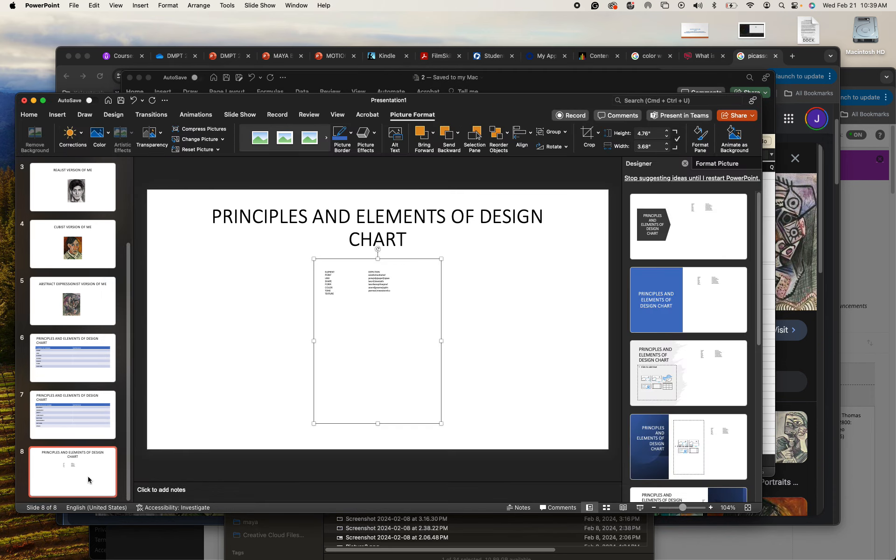
pyautogui.press('Delete')
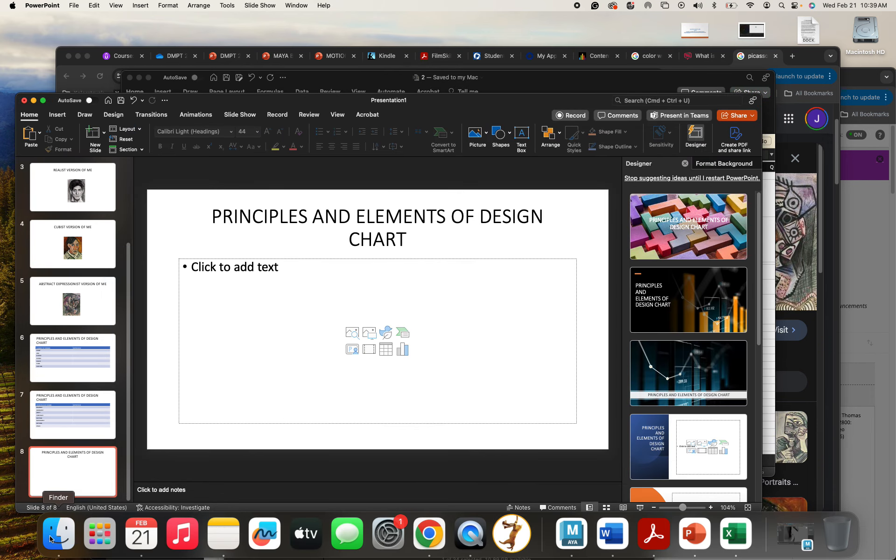
pyautogui.click(59, 539)
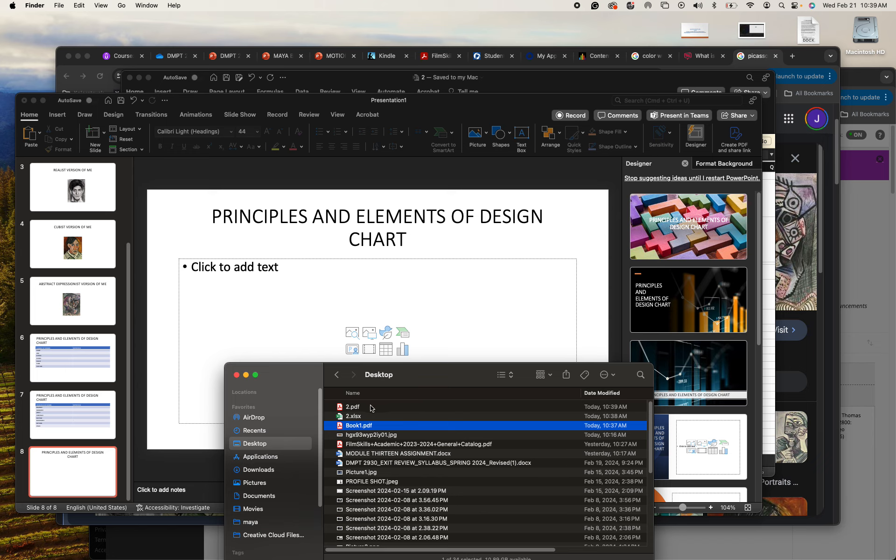
pyautogui.click(372, 408)
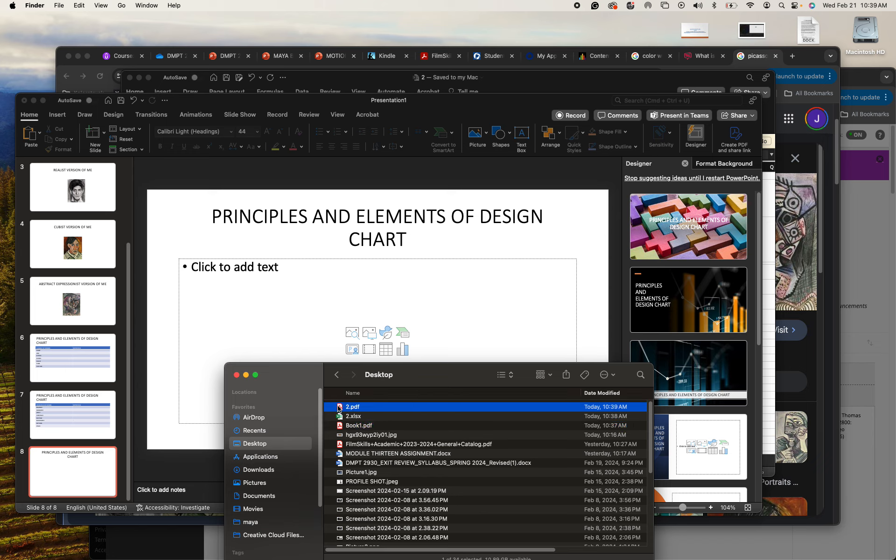
pyautogui.moveTo(339, 409); pyautogui.dragTo(346, 304)
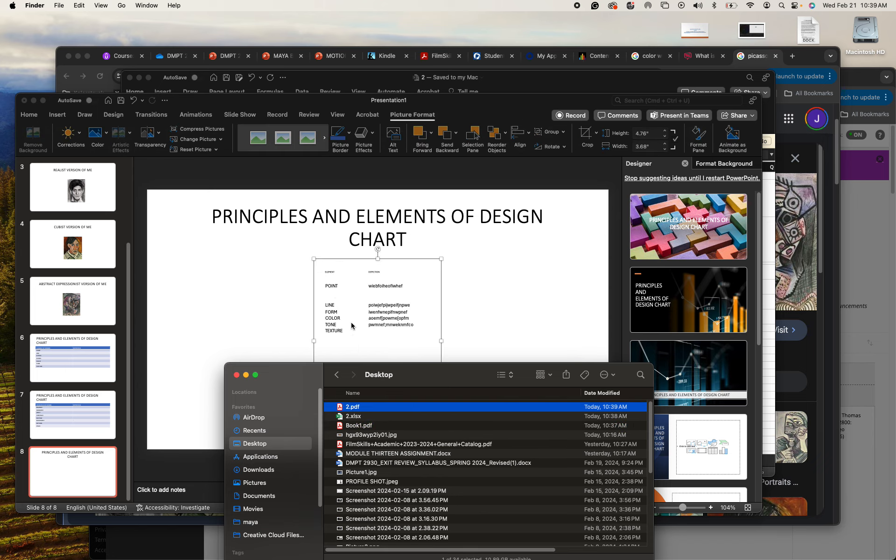
pyautogui.click(519, 304)
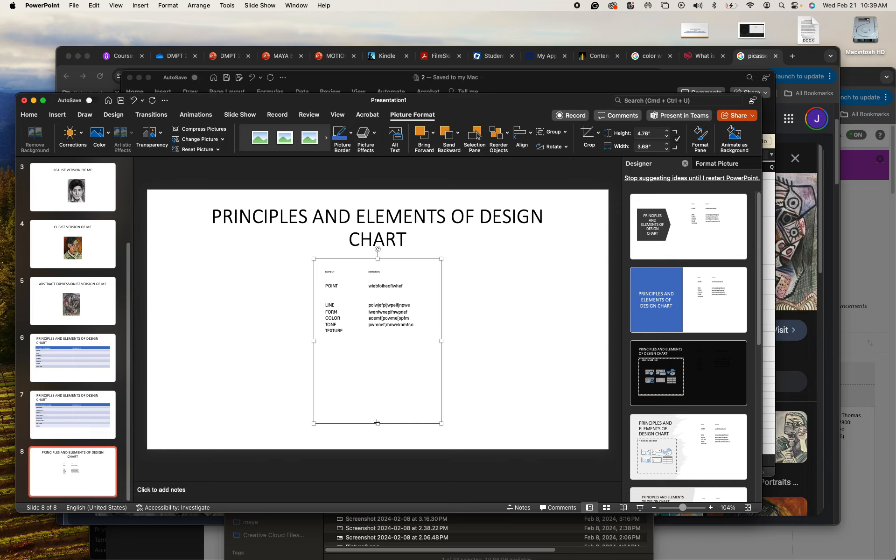
# - Crop the empty lower part off the slide 8 chart picture to about 2.22" high and move it down the slide
pyautogui.moveTo(377, 423); pyautogui.dragTo(366, 397)
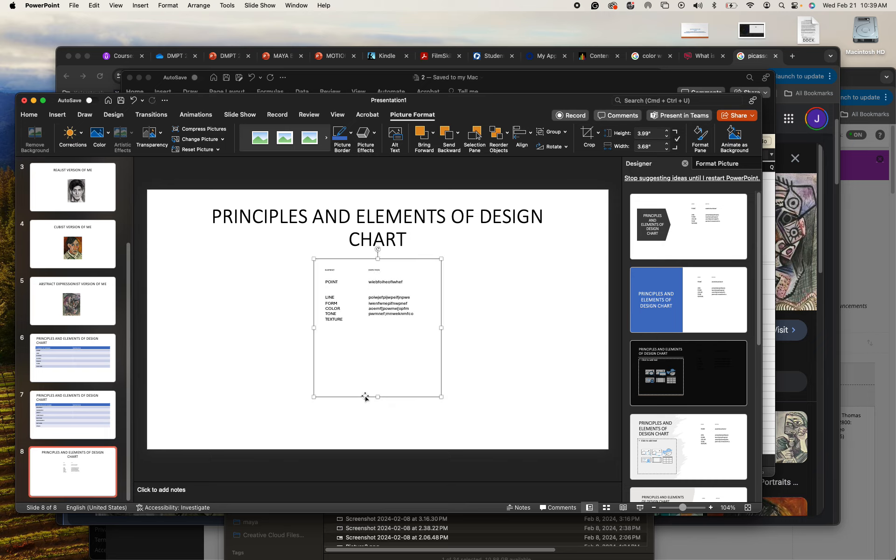
pyautogui.press('super+z')
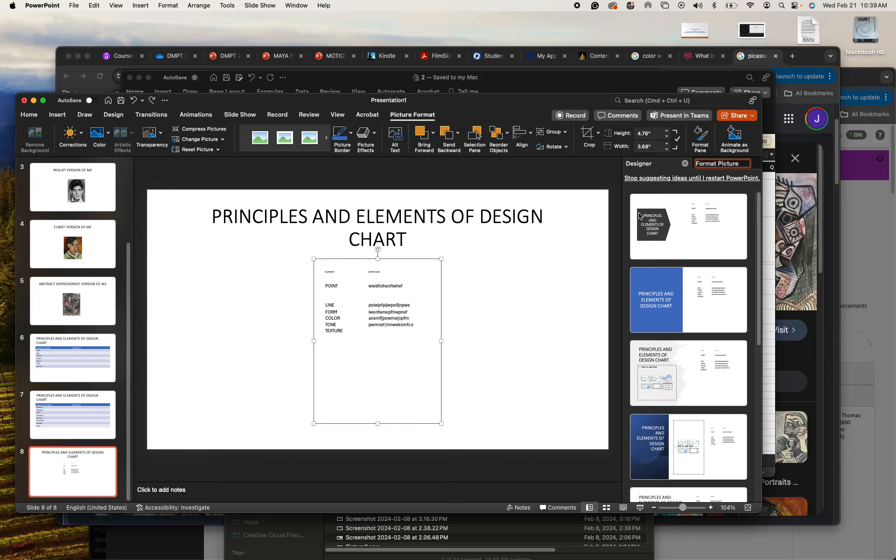
pyautogui.click(587, 133)
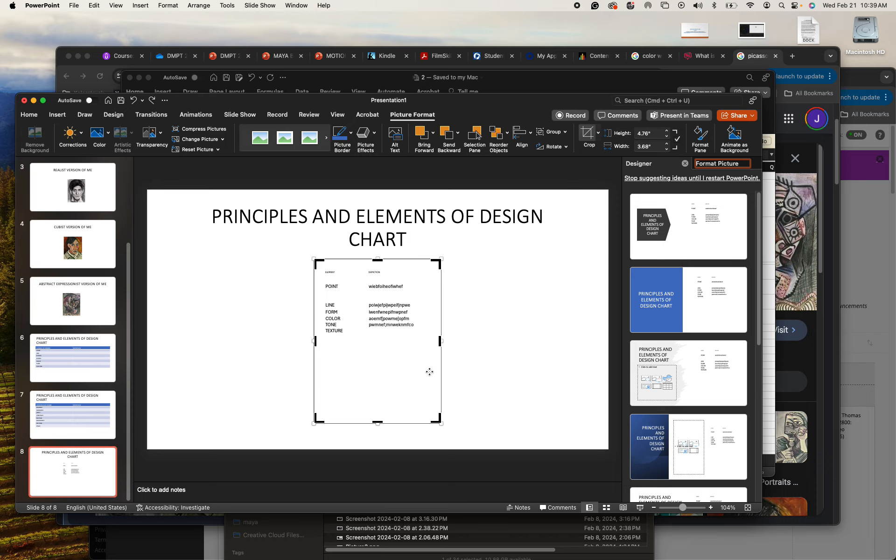
pyautogui.moveTo(379, 423); pyautogui.dragTo(381, 337)
pyautogui.click(517, 360)
pyautogui.click(396, 282)
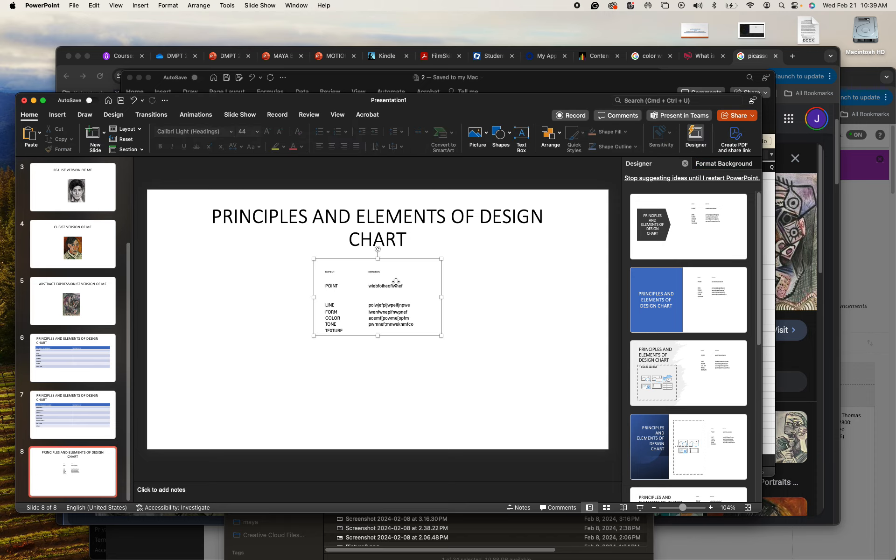
pyautogui.moveTo(392, 256); pyautogui.dragTo(390, 286)
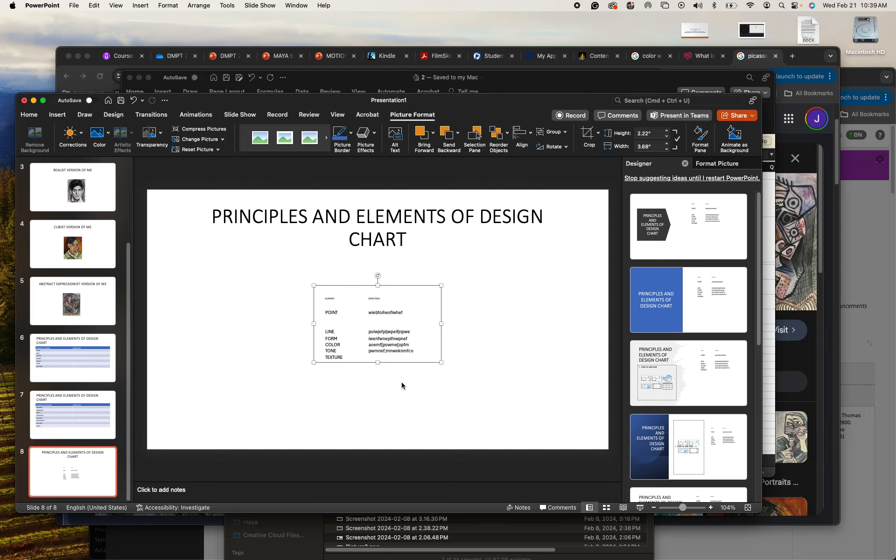
# - Compare the chart picture on slide 8 with the table on slide 7 and the source chart in the Excel workbook
pyautogui.click(71, 422)
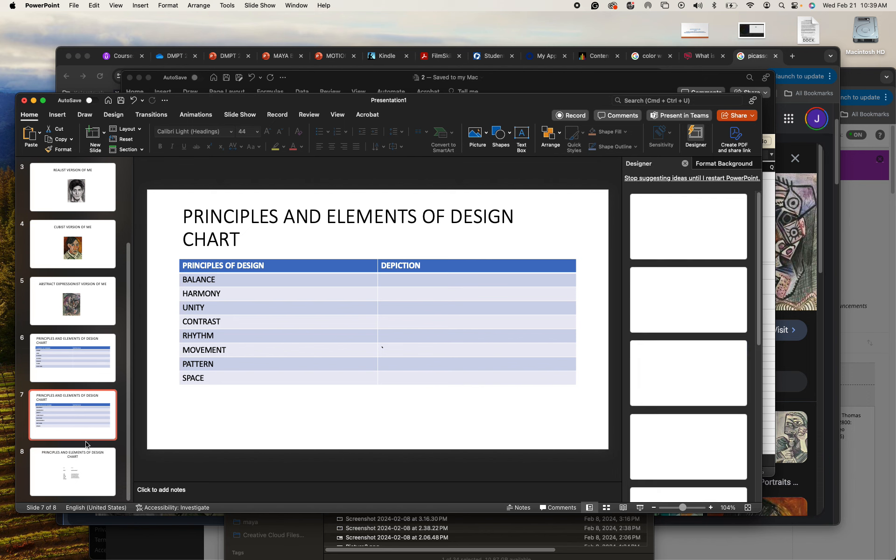
pyautogui.click(88, 474)
pyautogui.moveTo(804, 552)
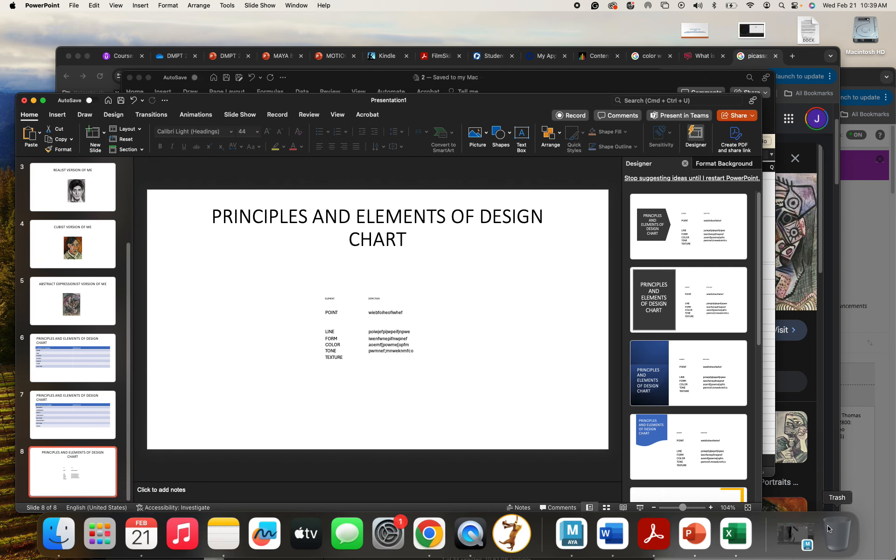
pyautogui.click(745, 538)
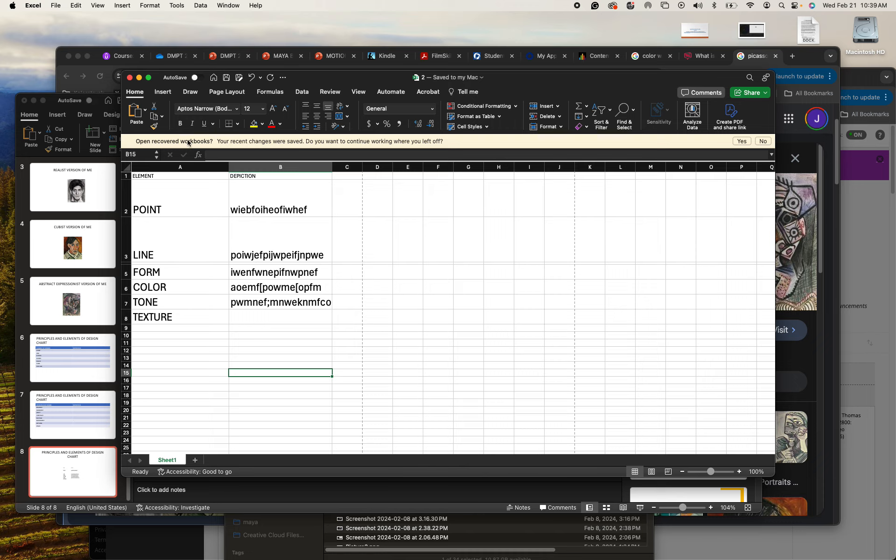
pyautogui.click(272, 276)
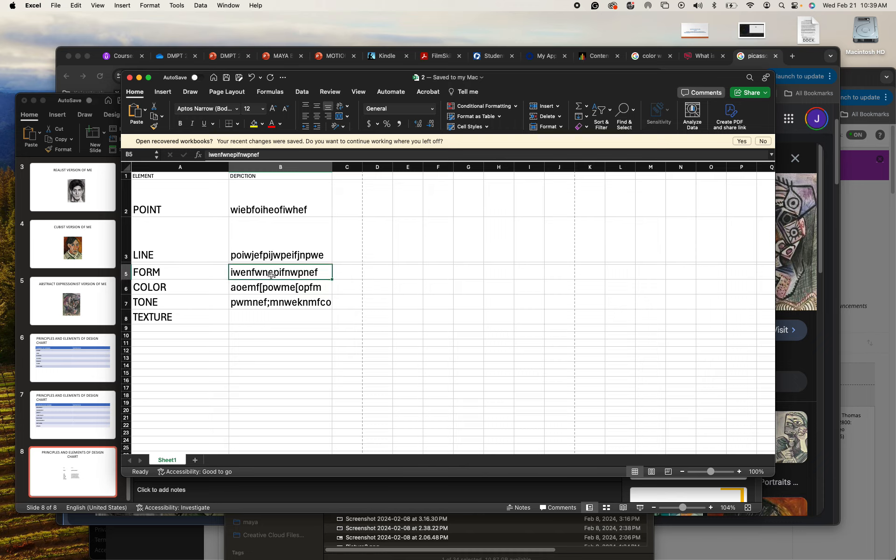
pyautogui.click(272, 256)
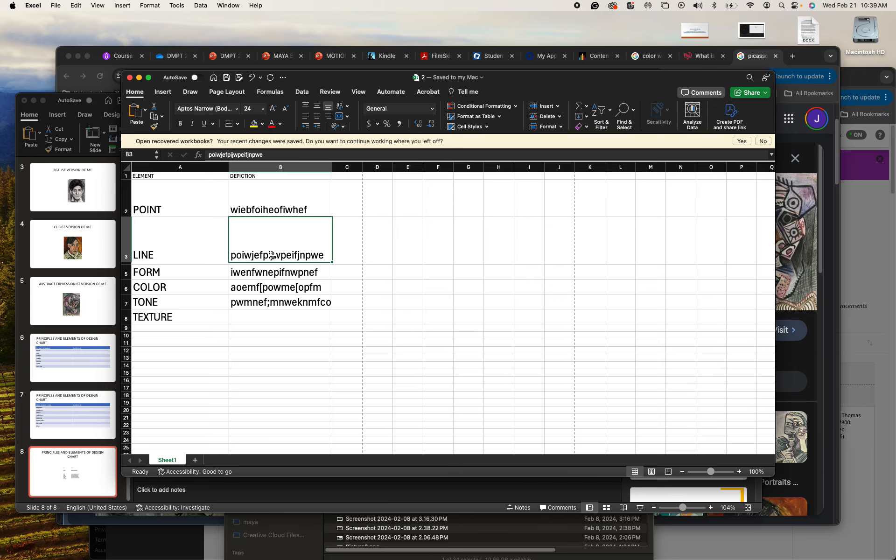
pyautogui.click(67, 466)
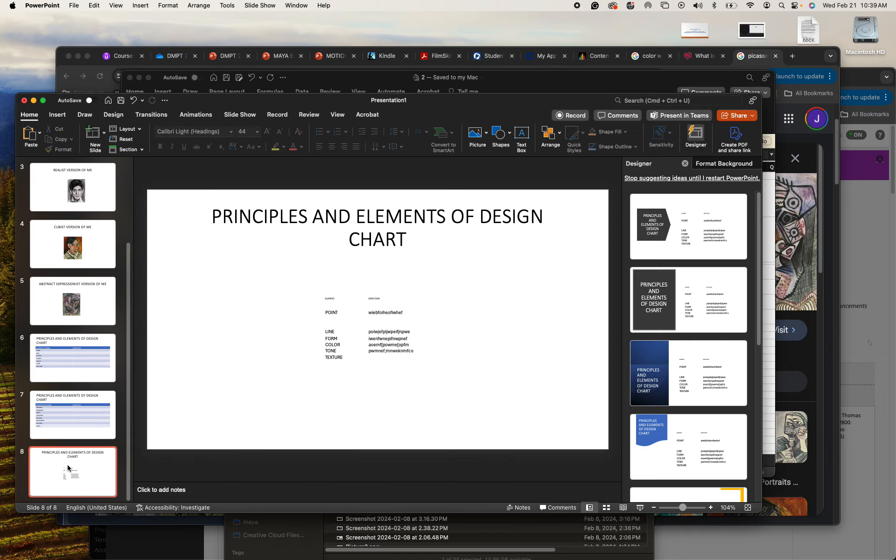
pyautogui.click(376, 342)
pyautogui.click(78, 353)
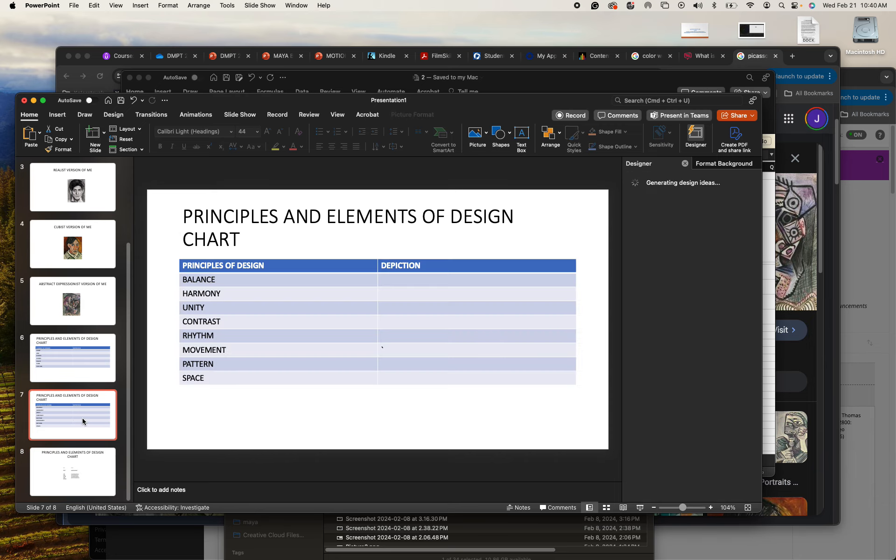
pyautogui.click(72, 420)
pyautogui.click(77, 473)
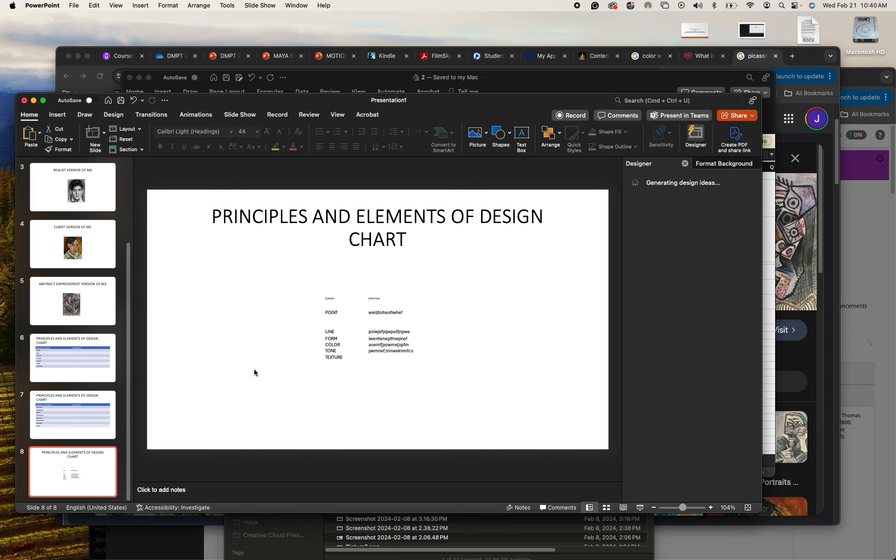